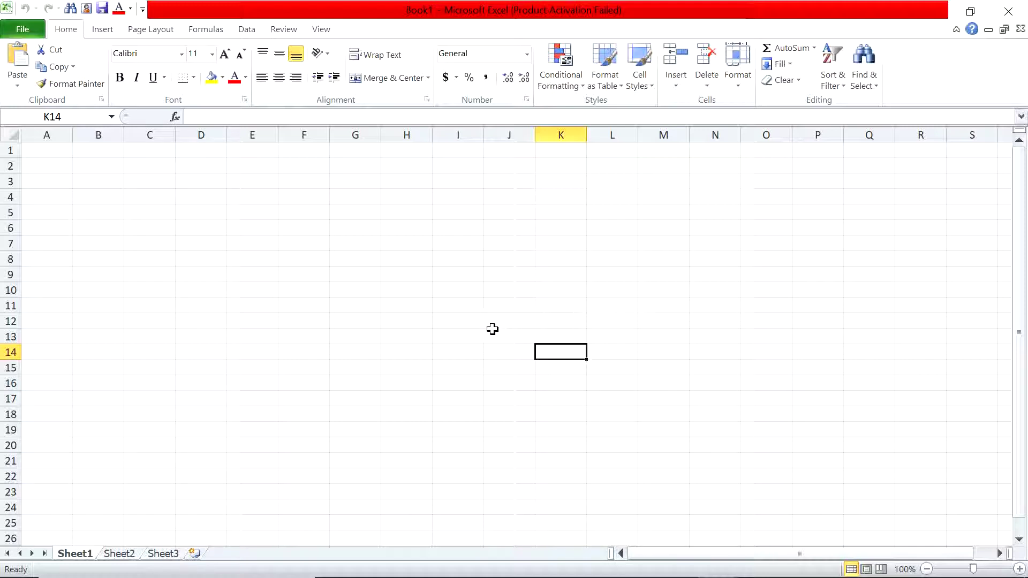
pyautogui.click(509, 323)
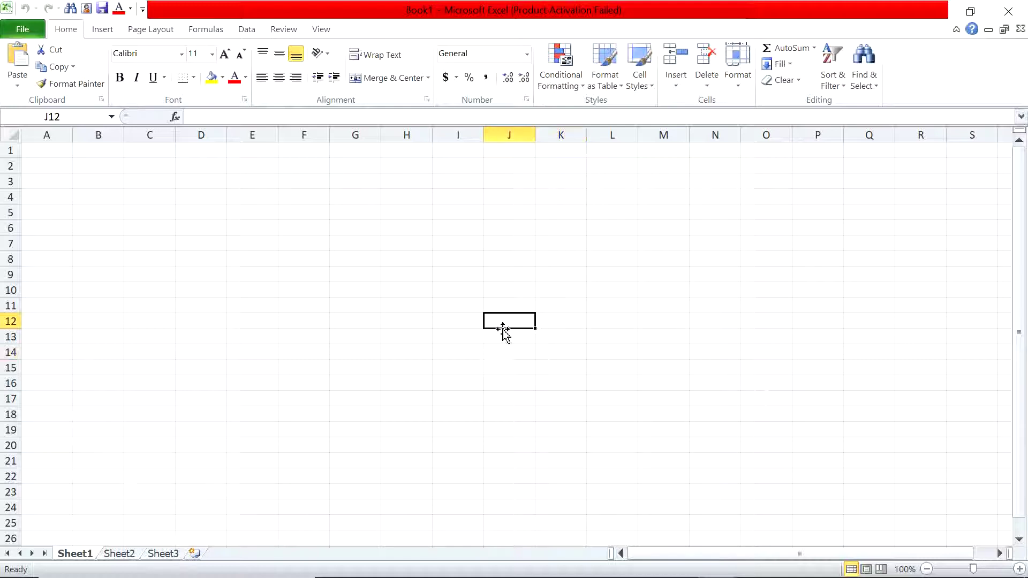
pyautogui.click(459, 341)
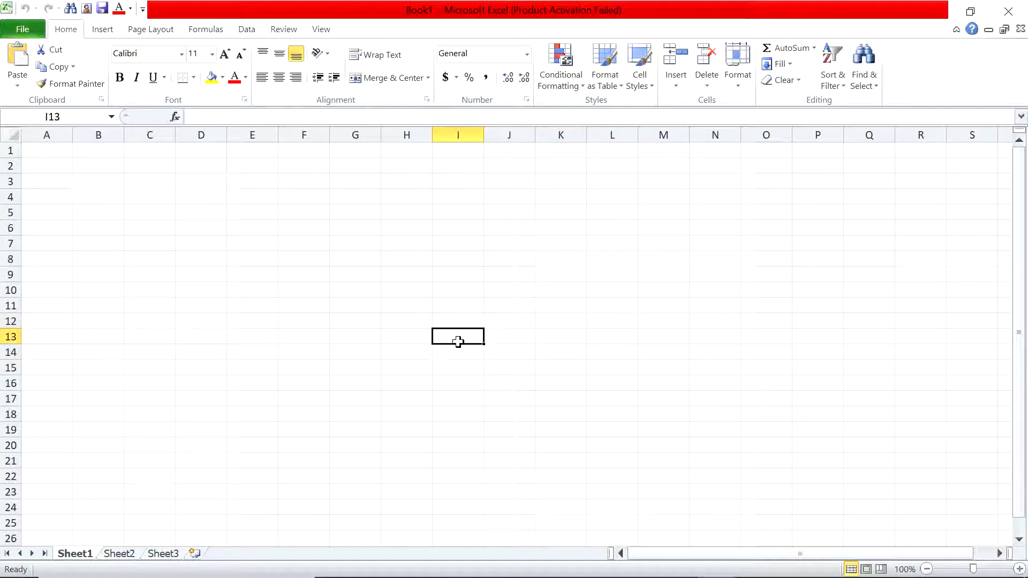
pyautogui.click(578, 334)
pyautogui.click(516, 322)
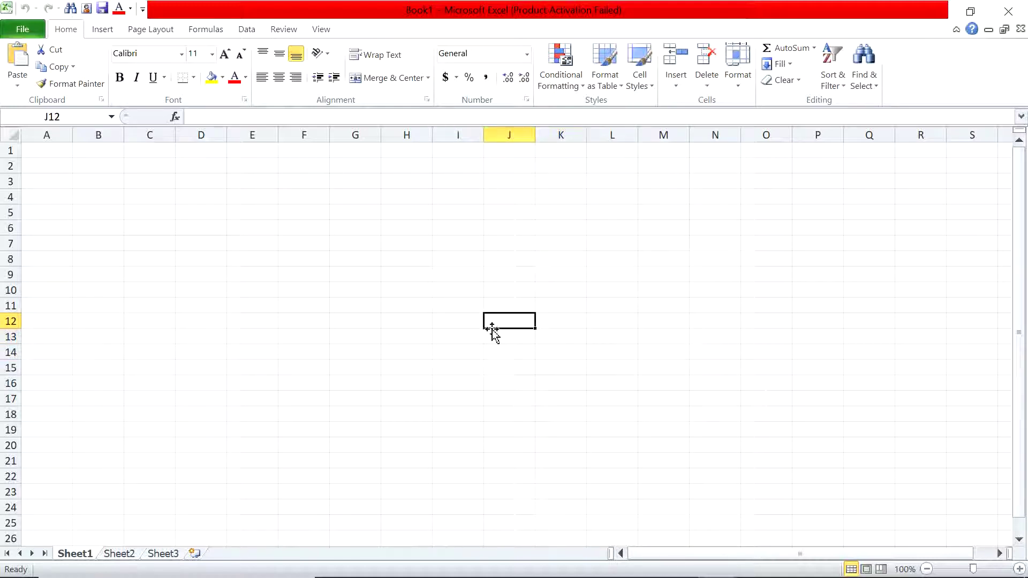
pyautogui.click(457, 338)
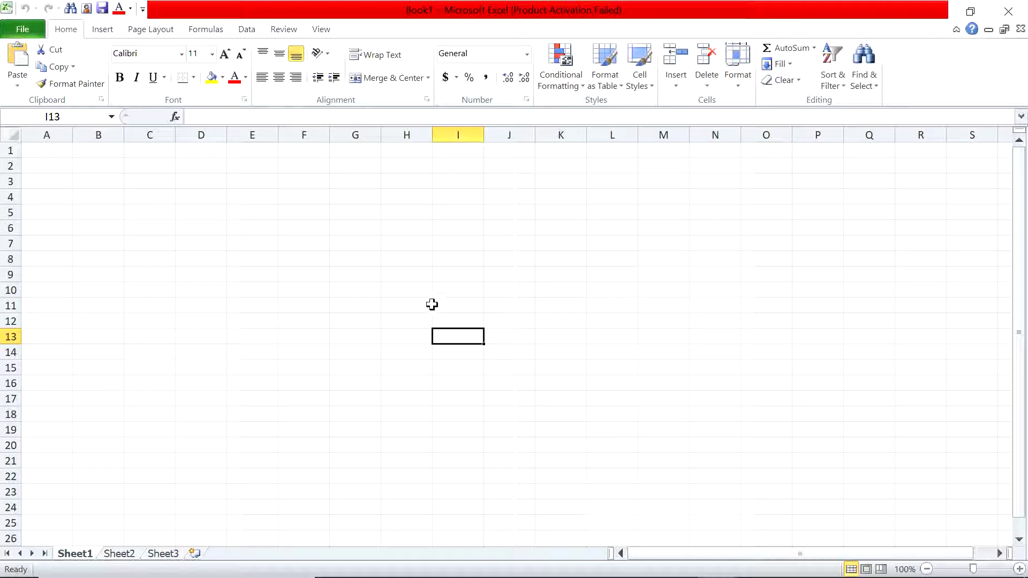
pyautogui.press('Right')
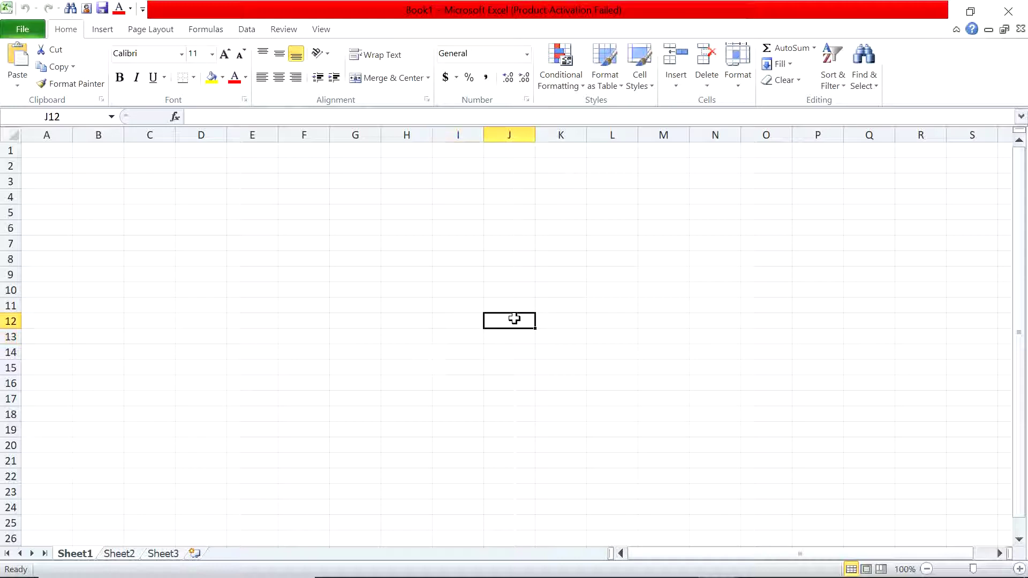
pyautogui.click(557, 336)
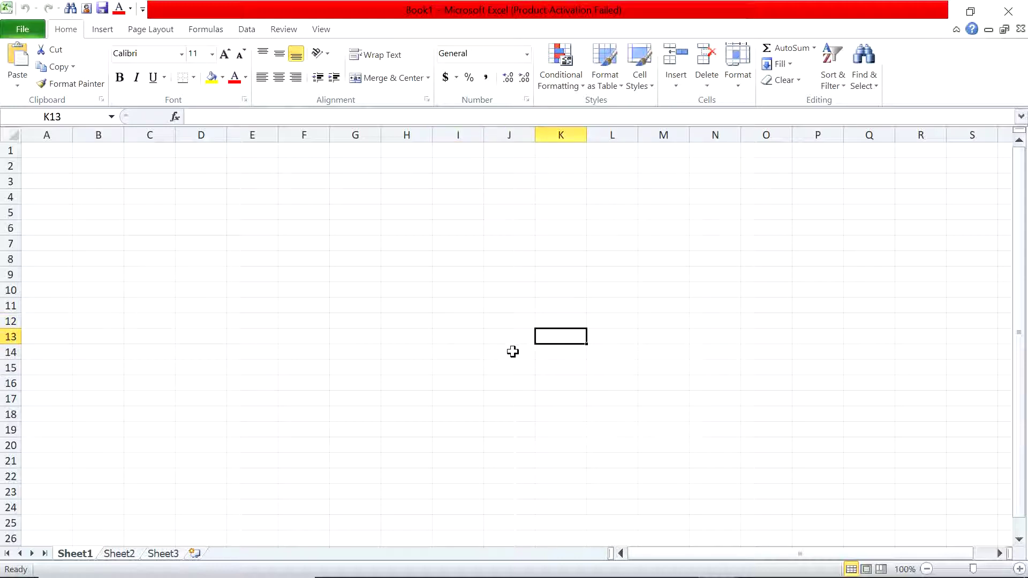
pyautogui.click(512, 351)
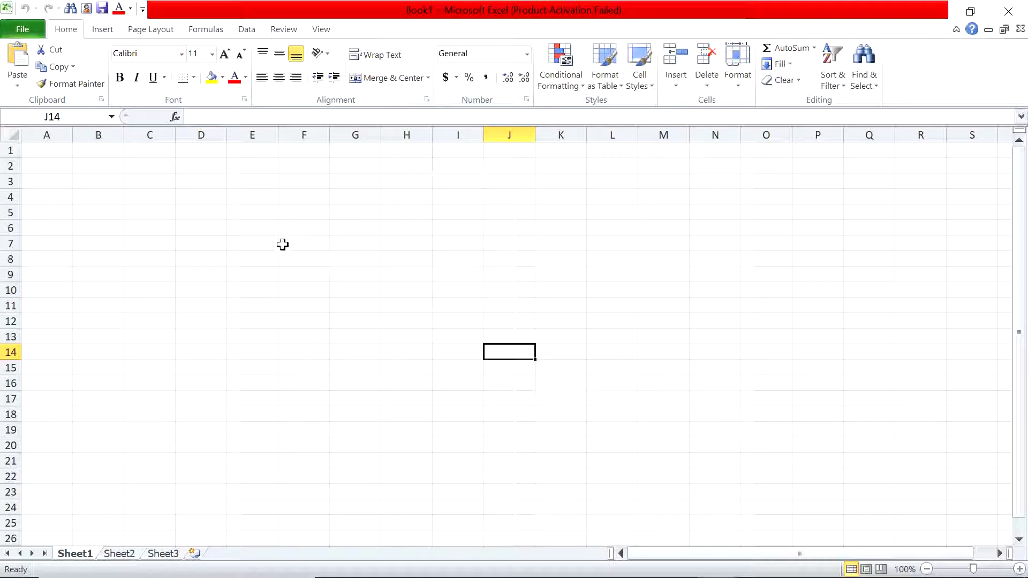
pyautogui.click(237, 249)
pyautogui.click(318, 258)
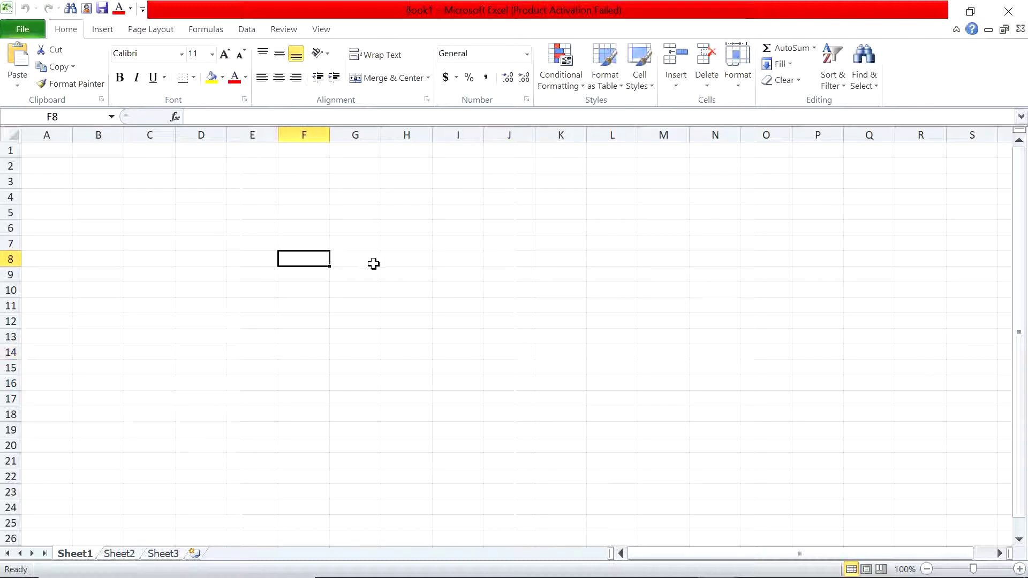
pyautogui.click(355, 278)
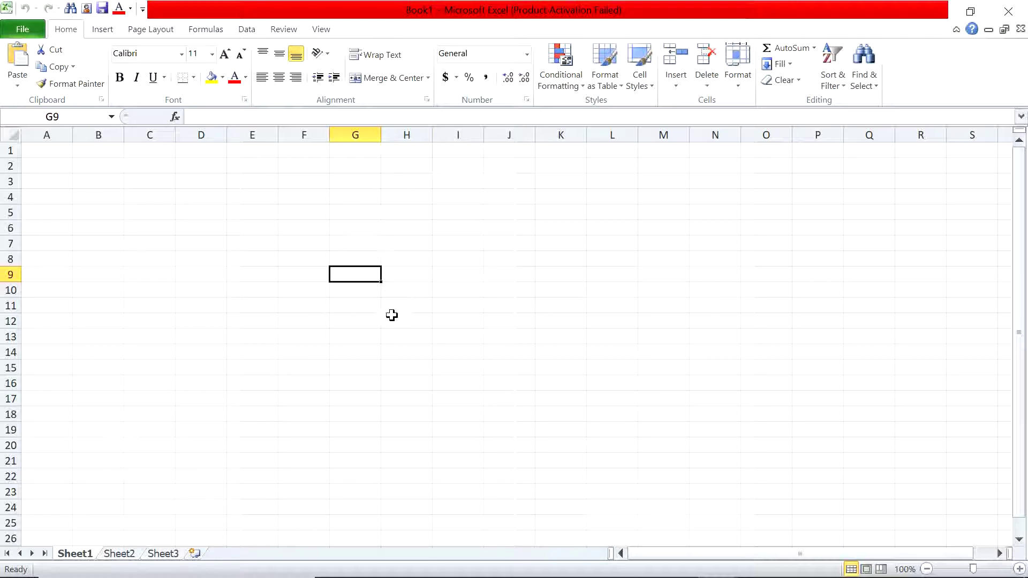
pyautogui.click(429, 300)
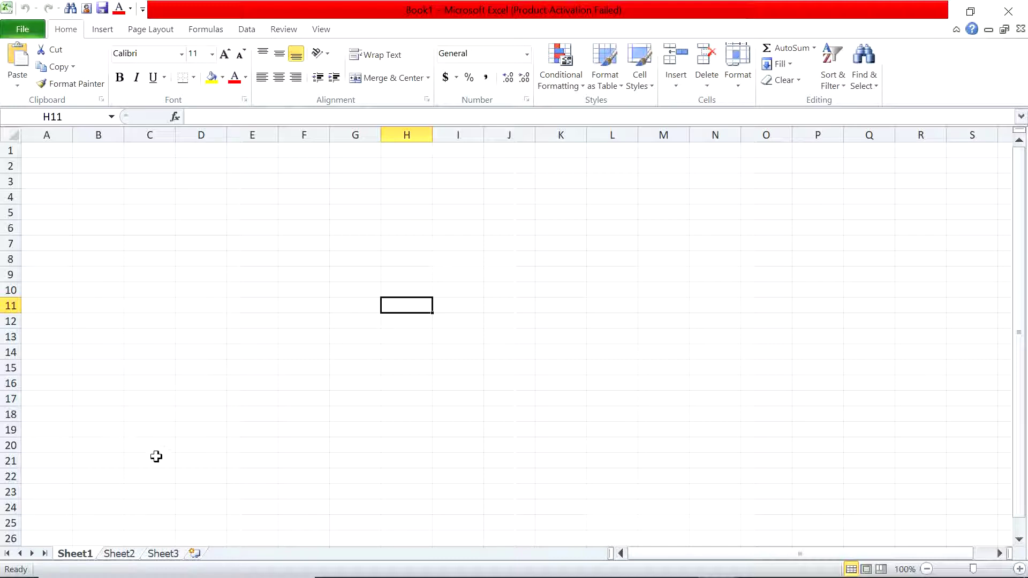
# View the empty worksheets Sheet2 and Sheet3, and return to Sheet1.
pyautogui.click(120, 554)
pyautogui.click(83, 555)
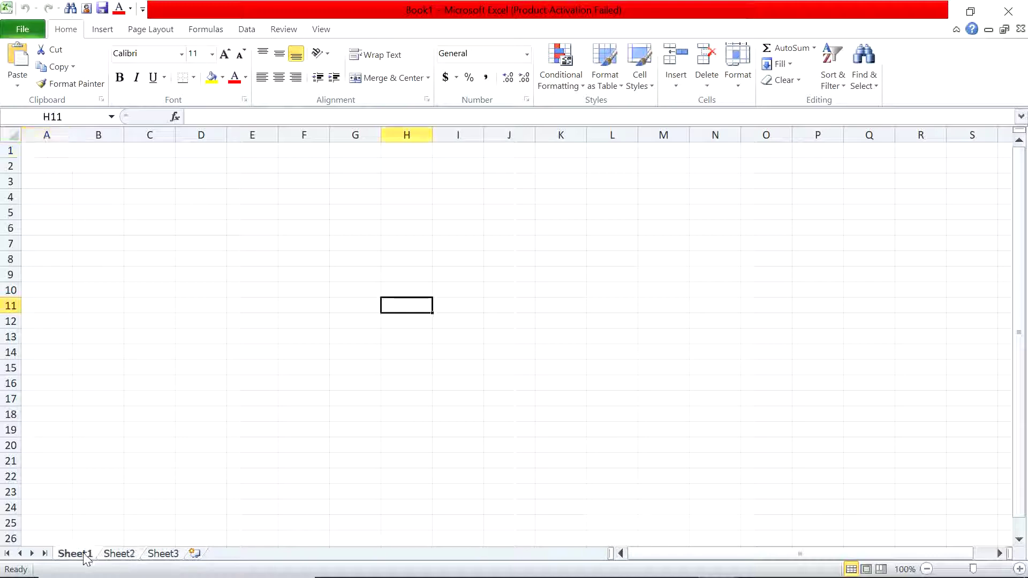
pyautogui.click(120, 555)
pyautogui.click(162, 555)
pyautogui.click(121, 555)
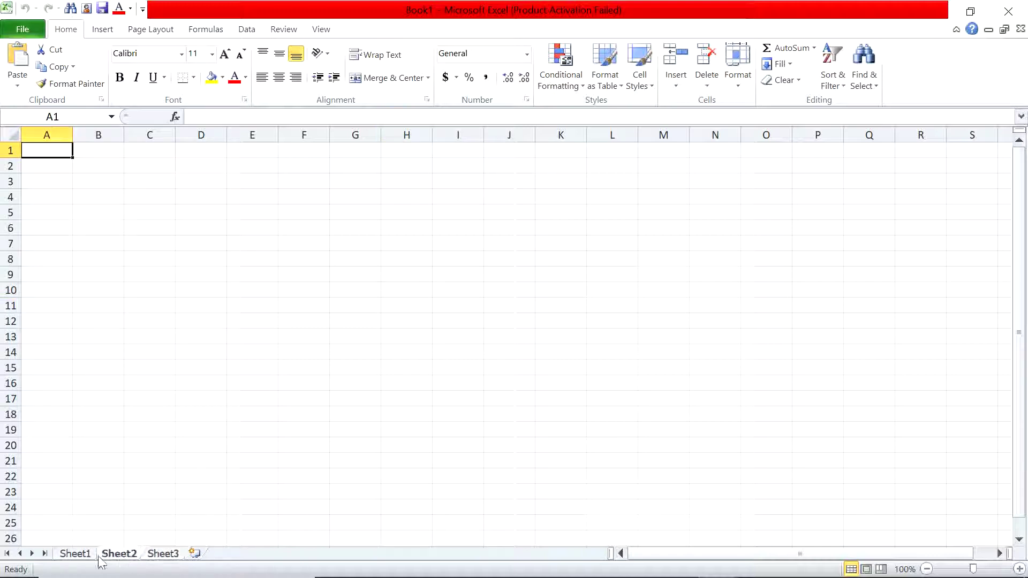
pyautogui.click(78, 556)
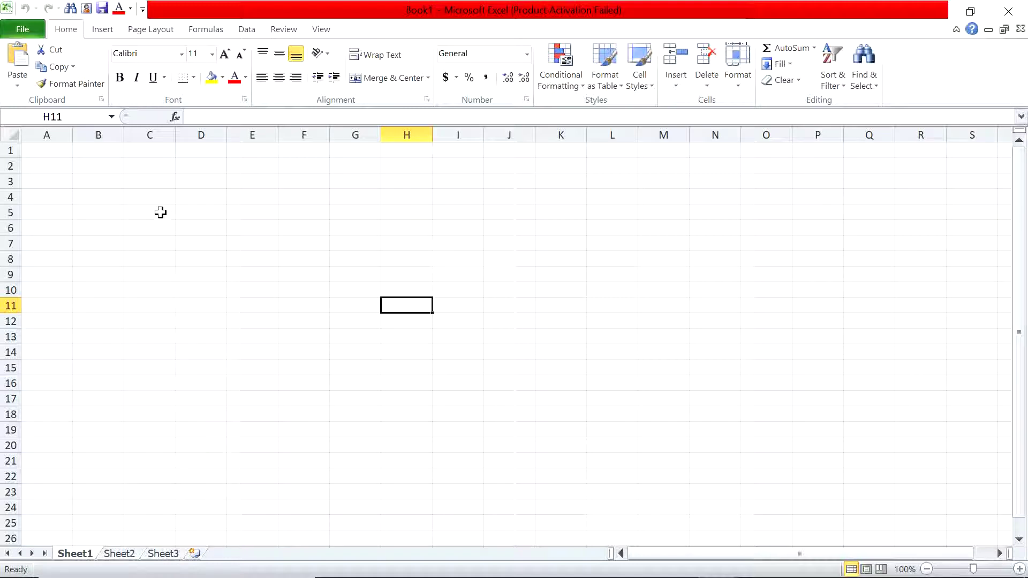
pyautogui.click(160, 262)
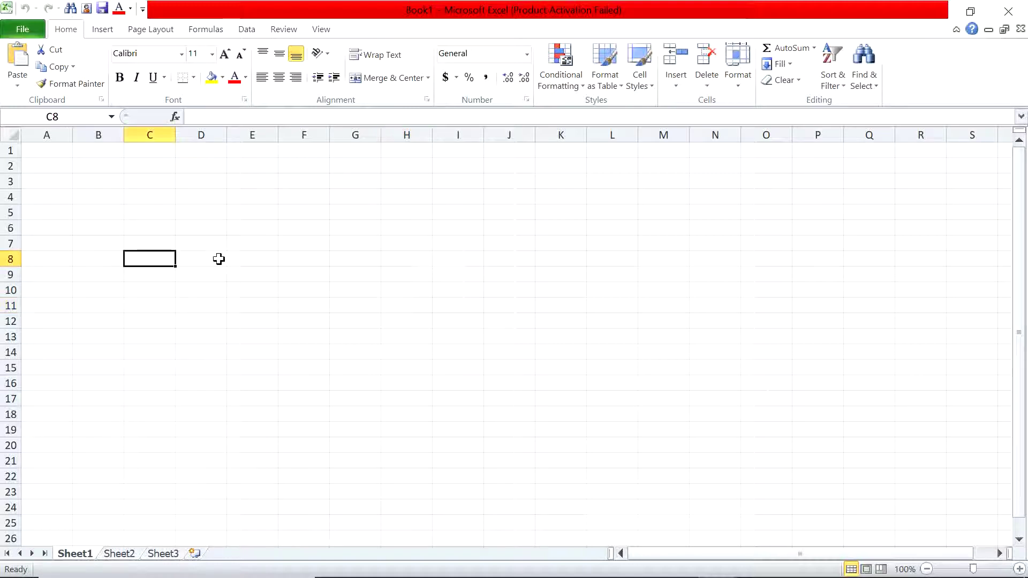
pyautogui.click(142, 312)
pyautogui.click(78, 259)
pyautogui.click(265, 255)
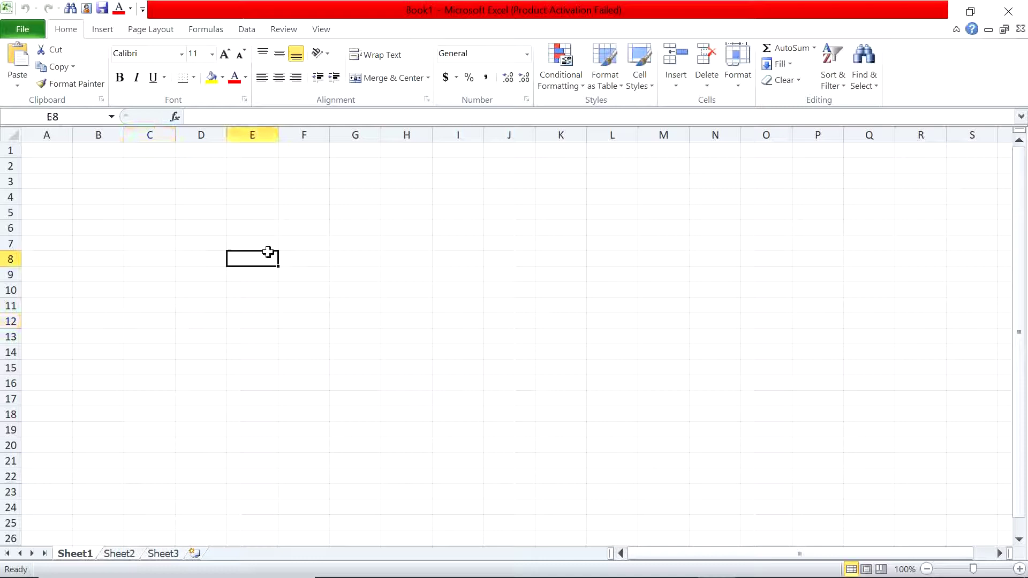
pyautogui.click(224, 322)
pyautogui.click(94, 278)
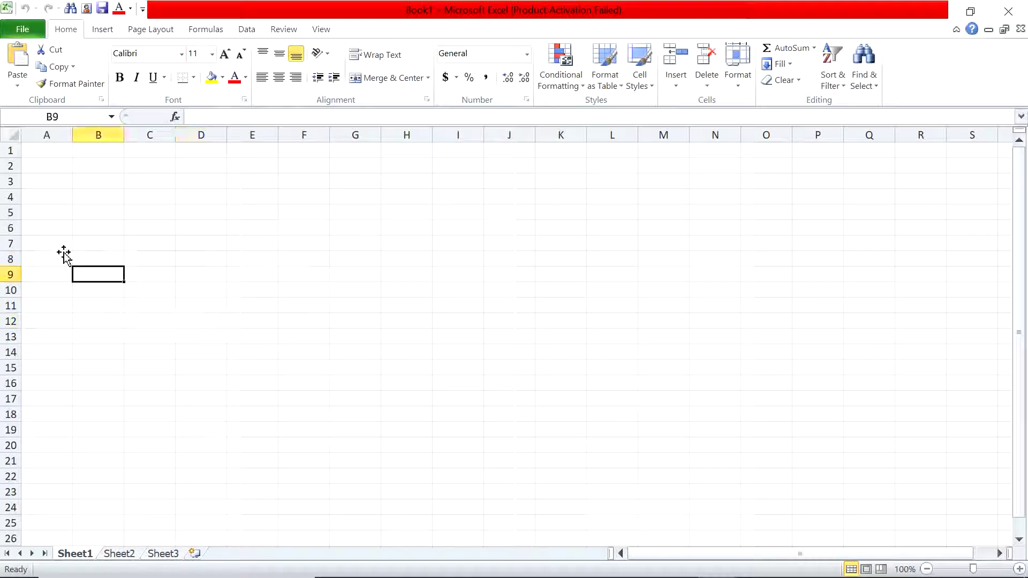
pyautogui.click(60, 244)
pyautogui.click(147, 237)
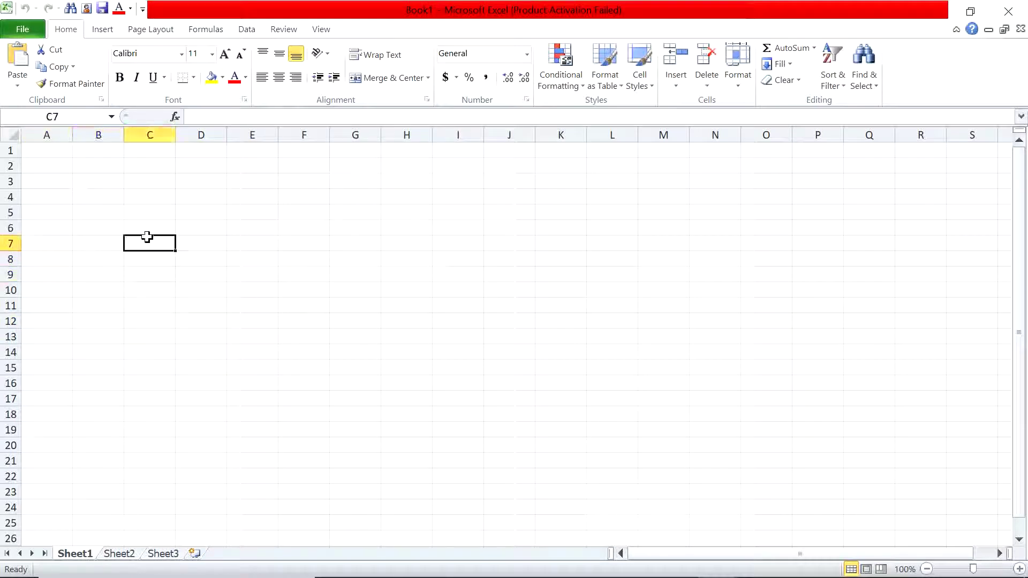
pyautogui.click(216, 230)
pyautogui.click(216, 261)
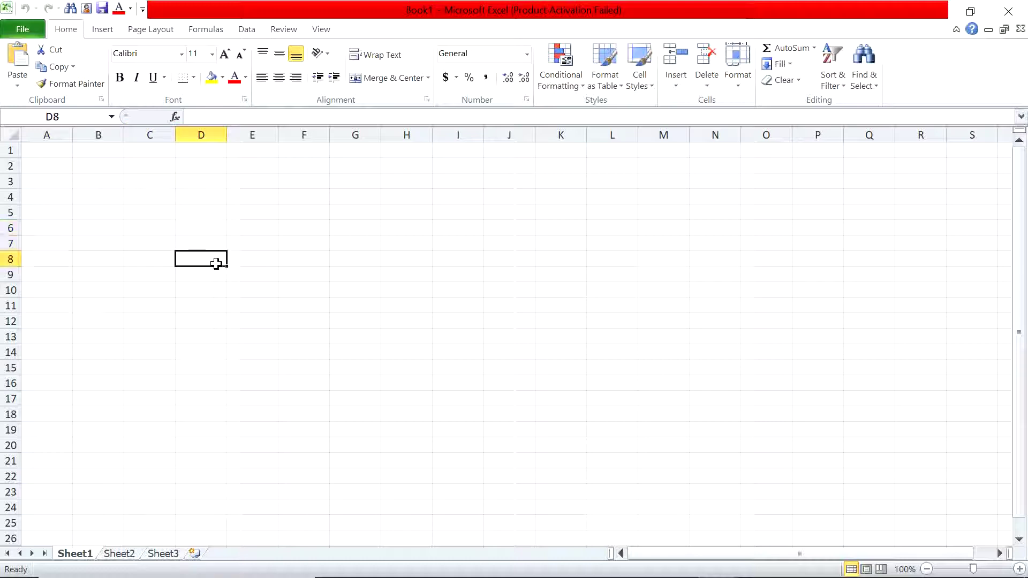
pyautogui.click(276, 261)
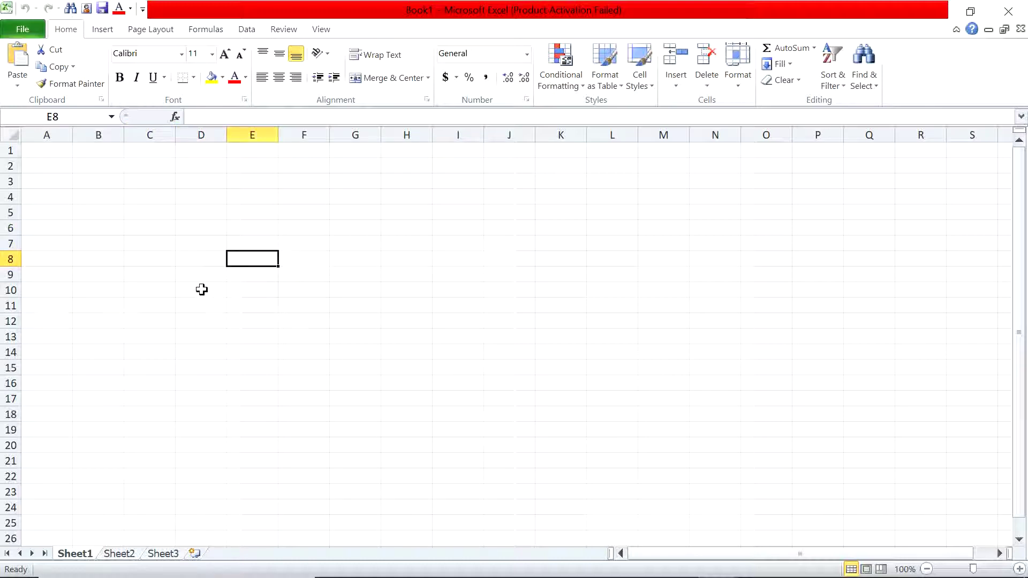
pyautogui.click(109, 216)
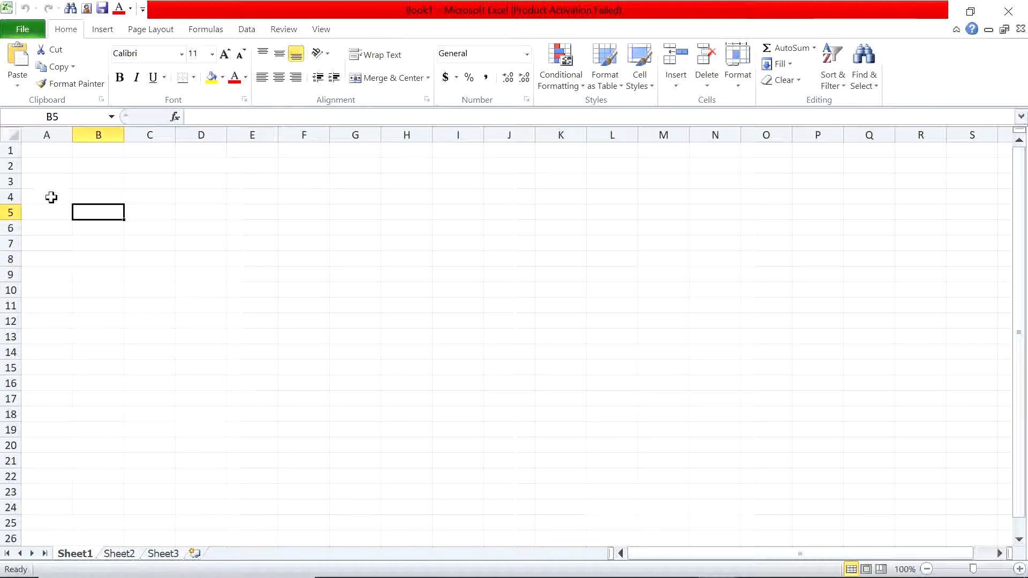
# Enter the text "Boy" in cell A2 of Sheet1.
pyautogui.click(63, 167)
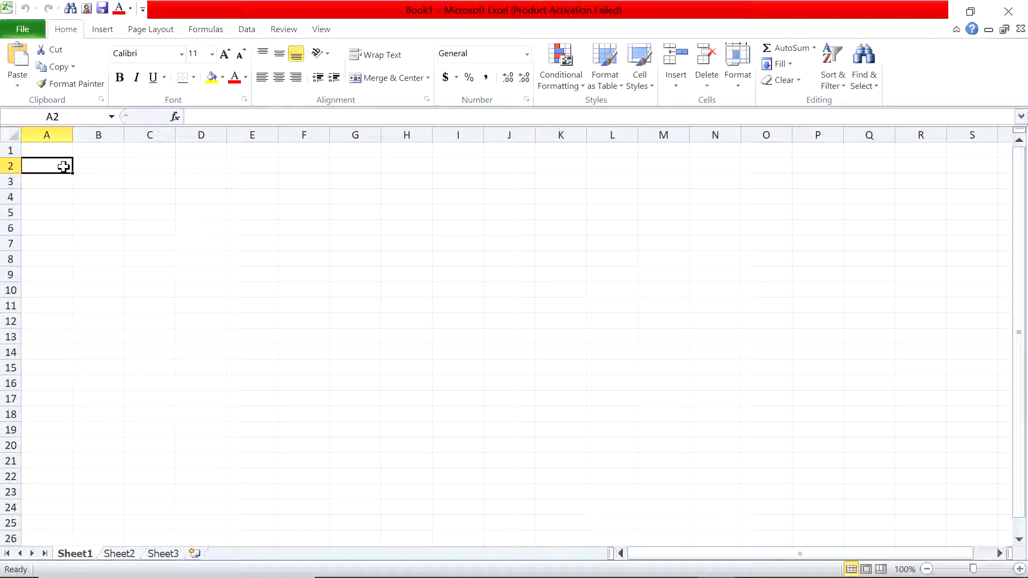
pyautogui.write('Bi')
pyautogui.press('BackSpace')
pyautogui.write('oy')
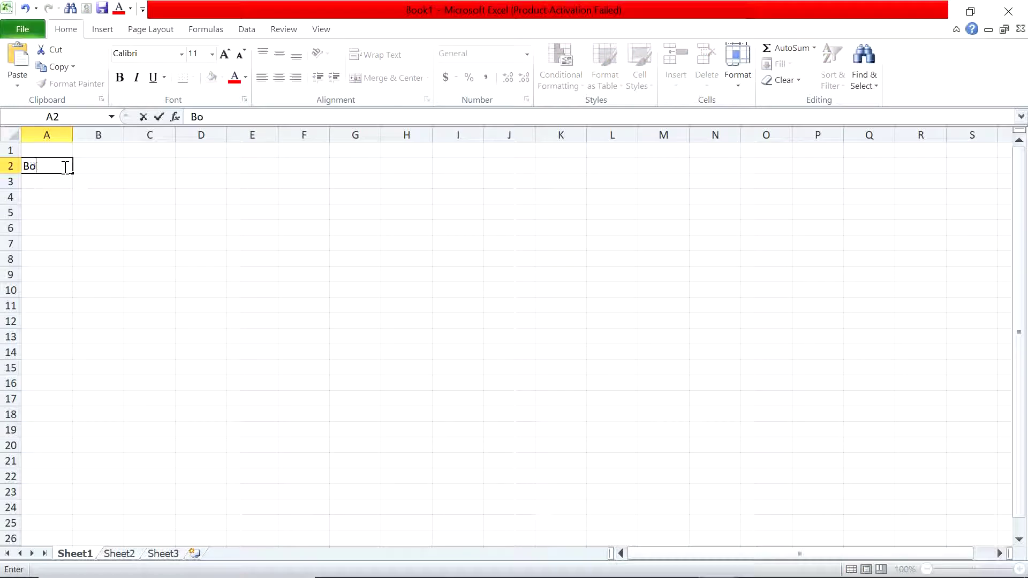
pyautogui.click(109, 172)
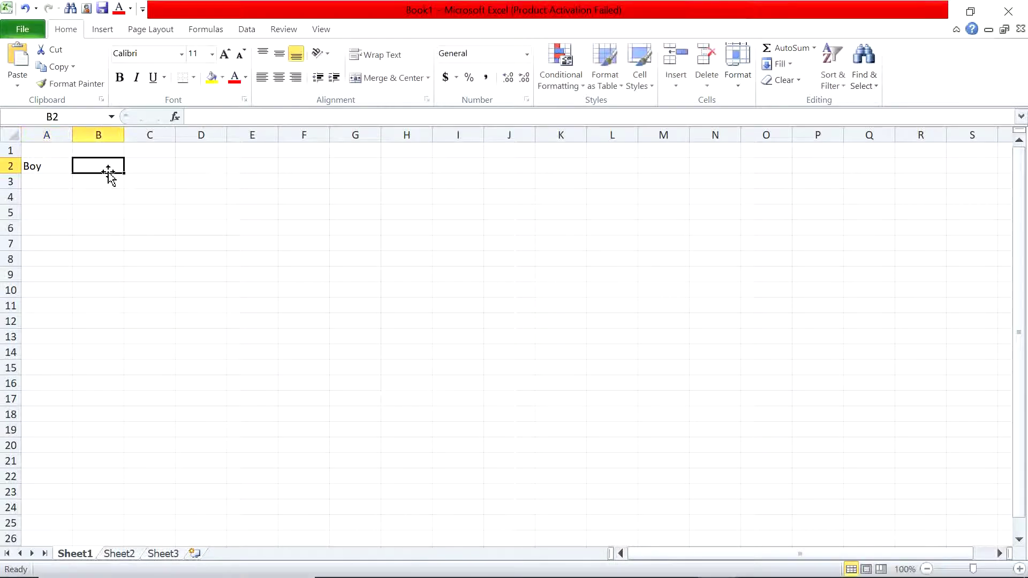
# Examine the cell address and content of A2 and compare it with neighbouring empty cells.
pyautogui.click(51, 169)
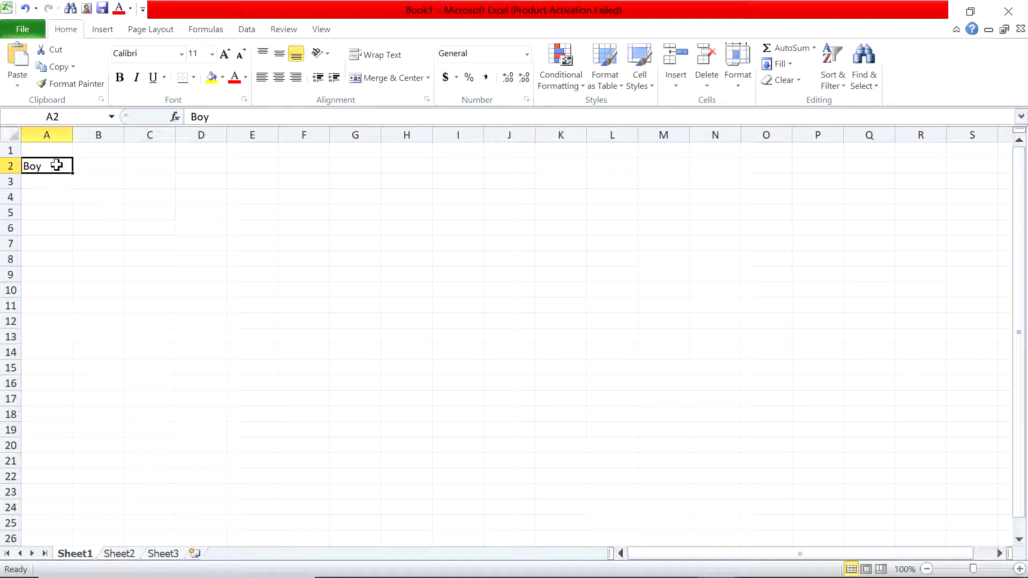
pyautogui.click(71, 118)
pyautogui.click(88, 118)
pyautogui.click(86, 175)
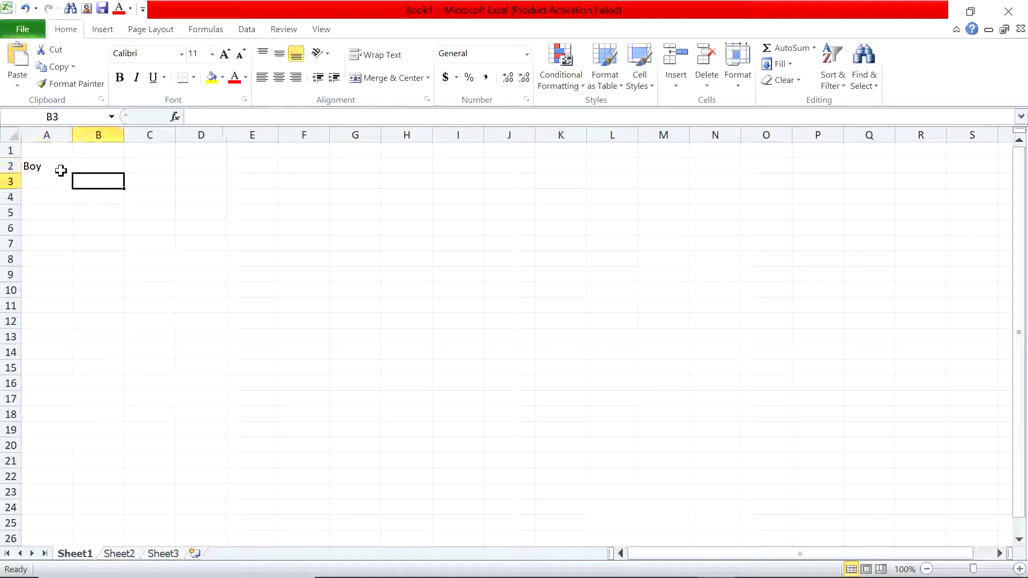
pyautogui.click(52, 168)
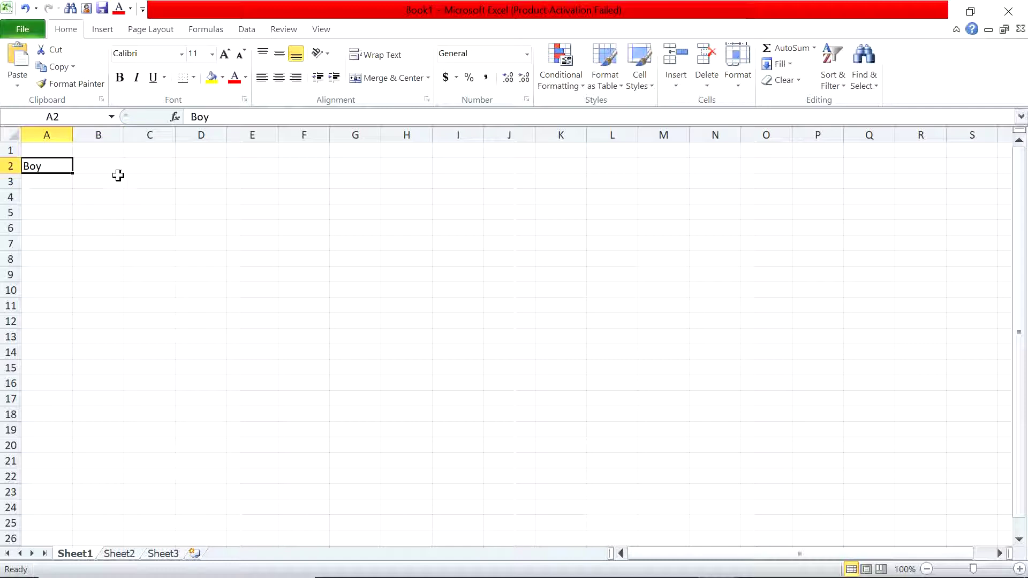
pyautogui.click(145, 167)
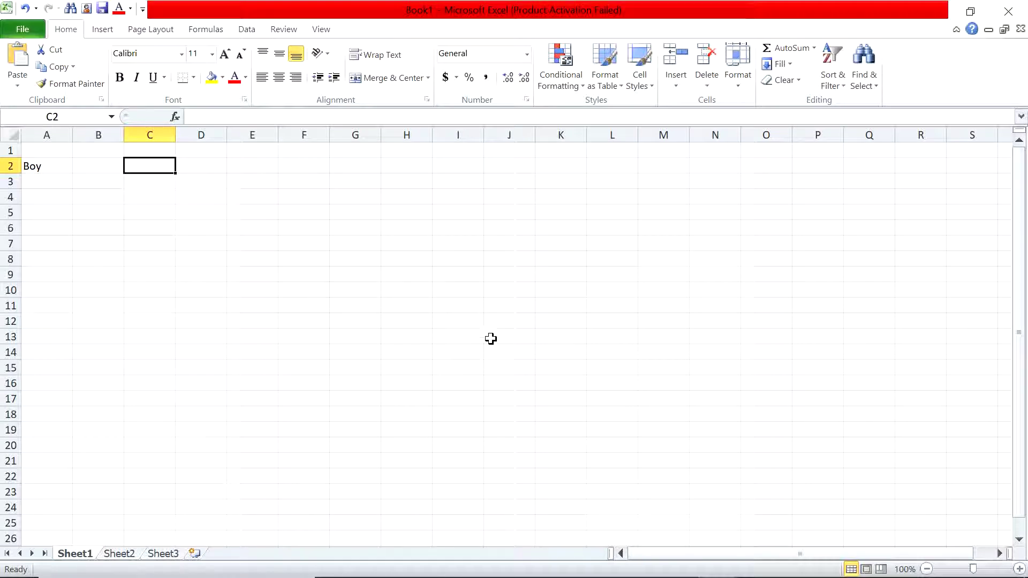
pyautogui.click(470, 308)
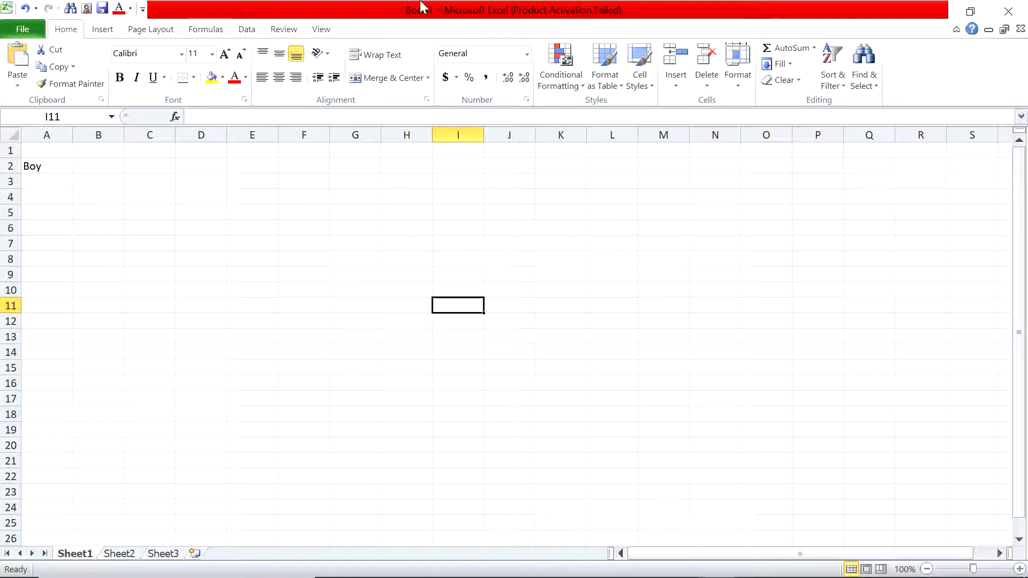
# Switch to Sheet2 and examine the available page layout, formula, data, review and view commands.
pyautogui.click(127, 556)
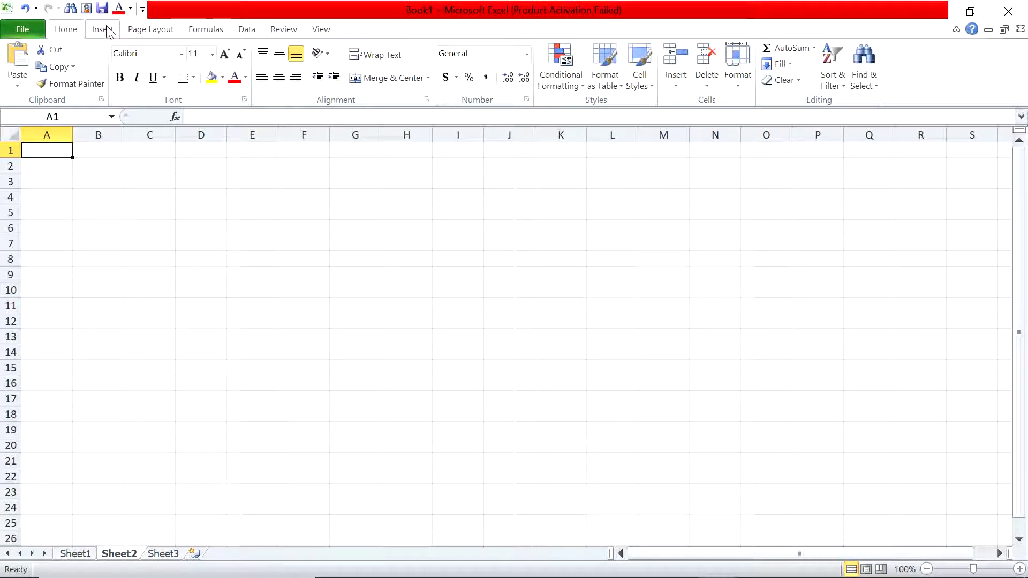
pyautogui.click(151, 33)
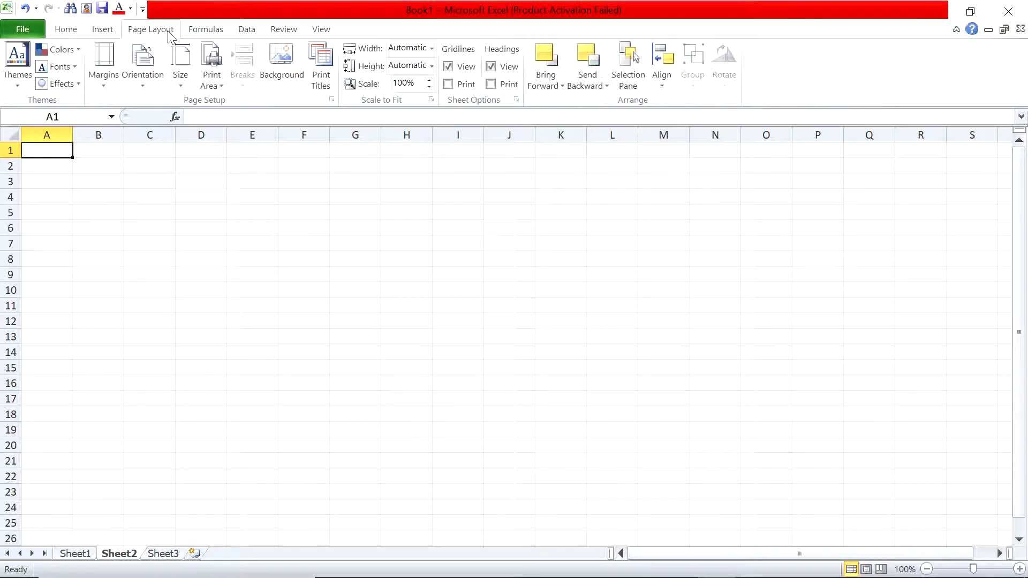
pyautogui.click(196, 35)
pyautogui.click(252, 36)
pyautogui.click(280, 32)
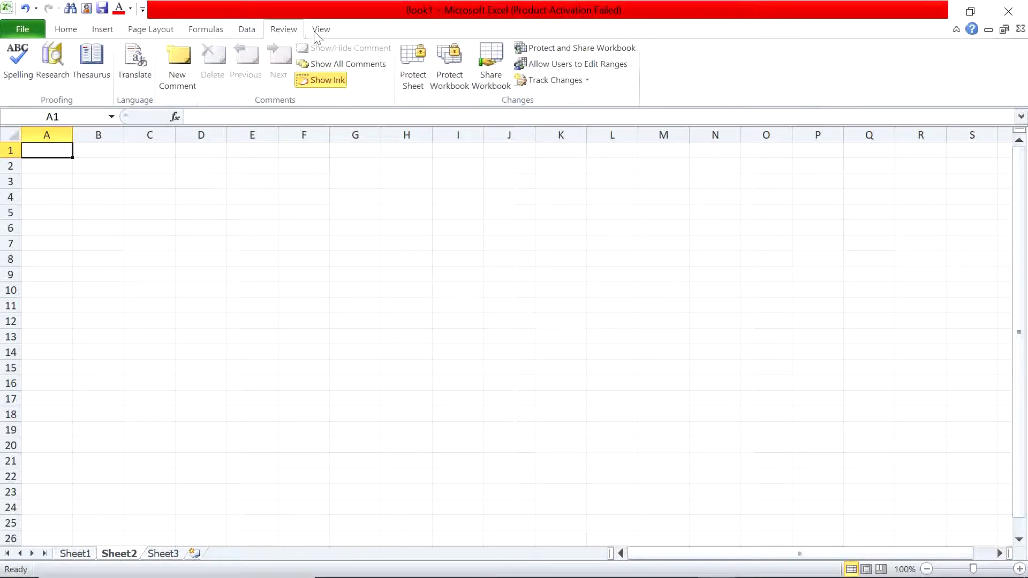
pyautogui.click(320, 33)
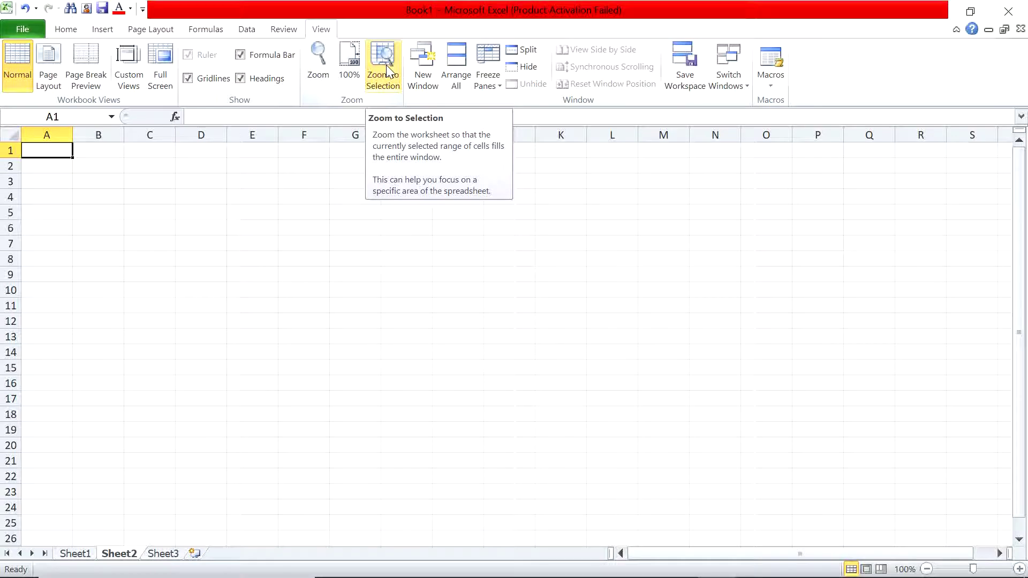
pyautogui.click(269, 34)
pyautogui.click(248, 32)
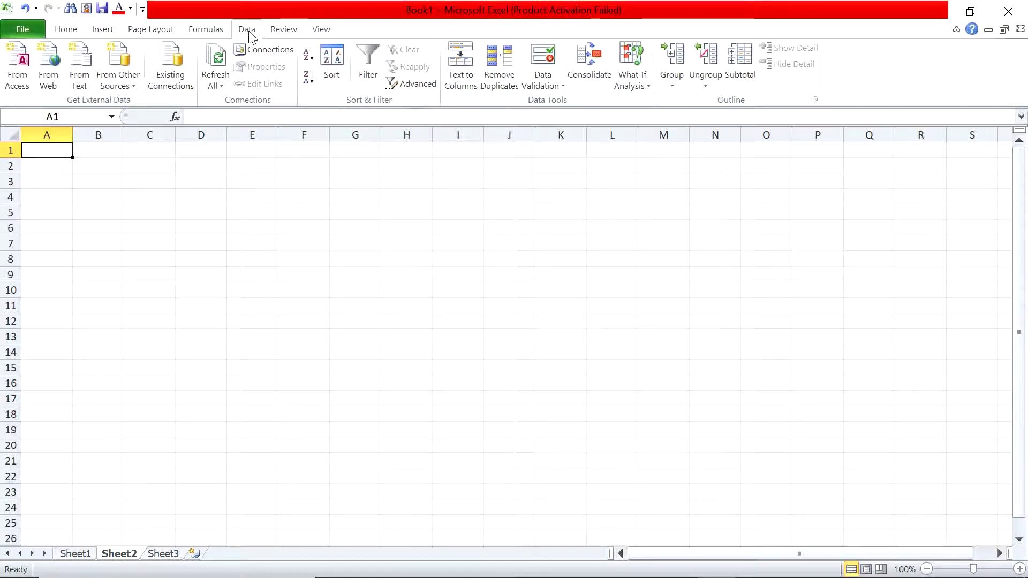
pyautogui.click(214, 31)
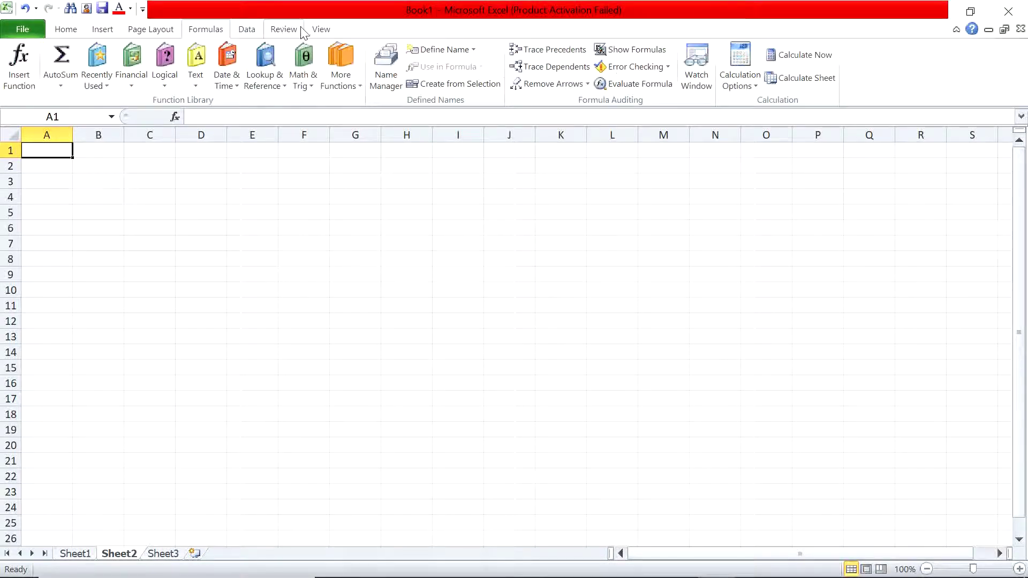
# Add the 100% zoom command to the Quick Access Toolbar, and view the page layout and formula commands.
pyautogui.click(319, 29)
pyautogui.rightClick(348, 57)
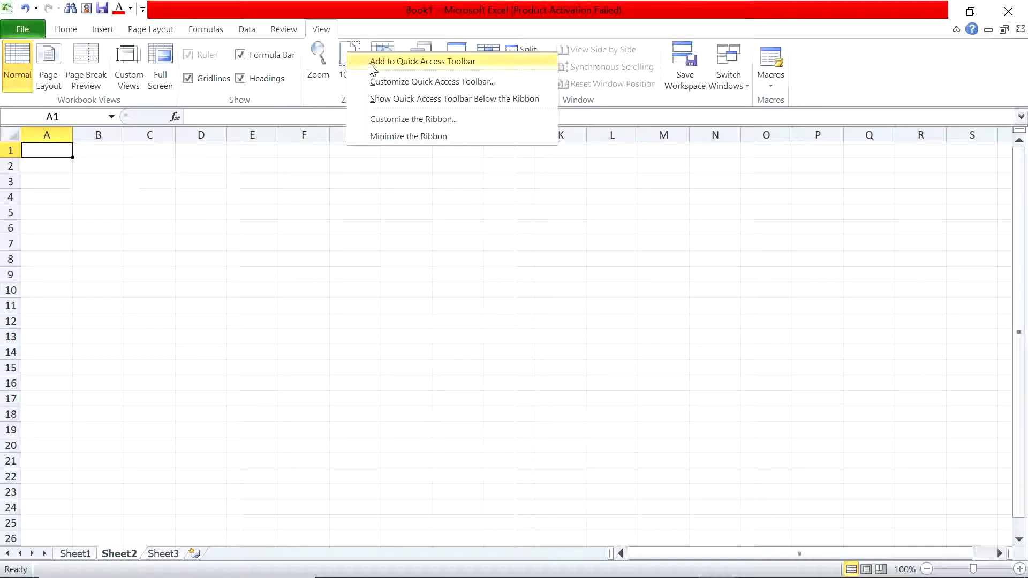
pyautogui.click(407, 61)
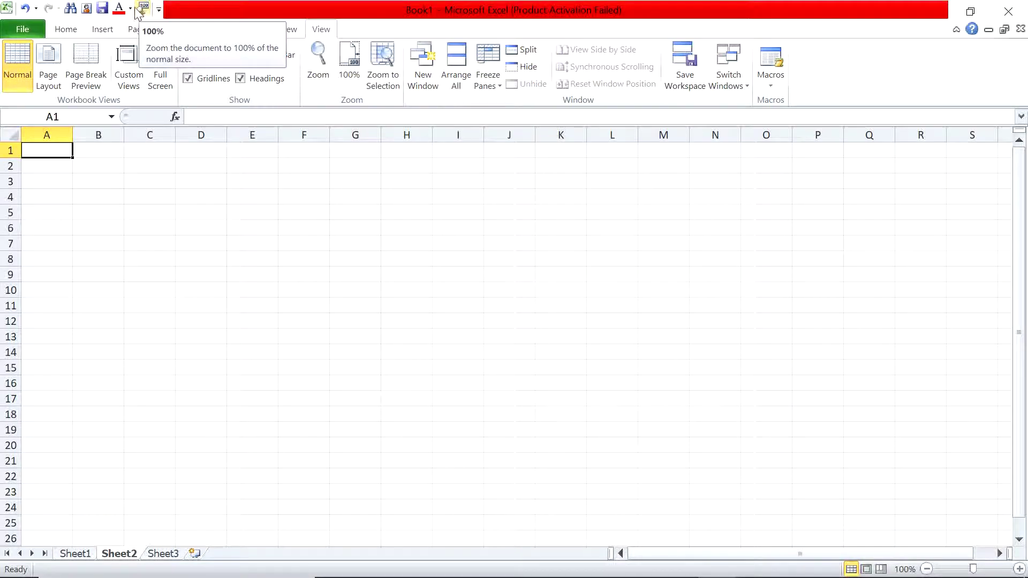
pyautogui.click(168, 31)
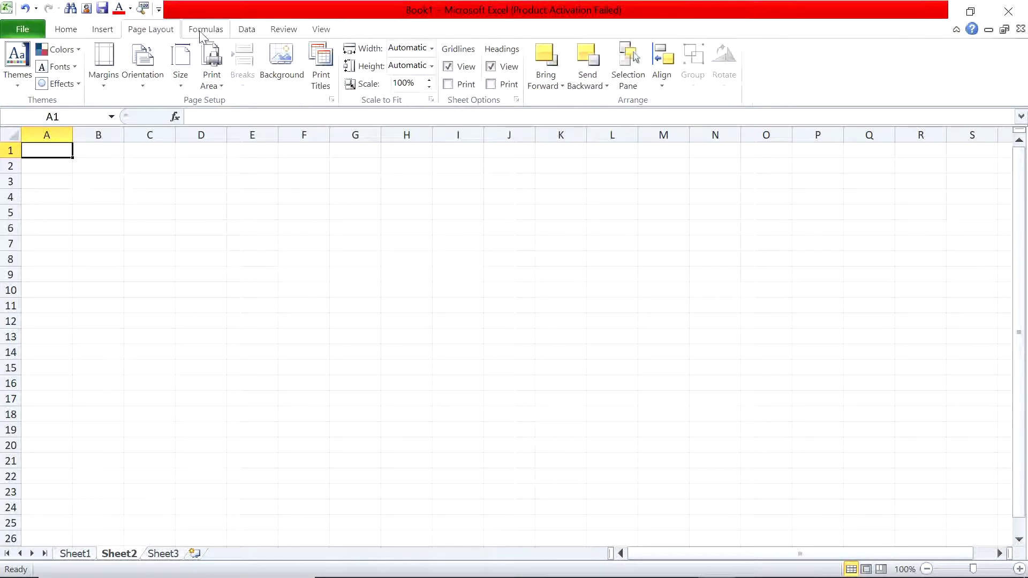
pyautogui.click(206, 32)
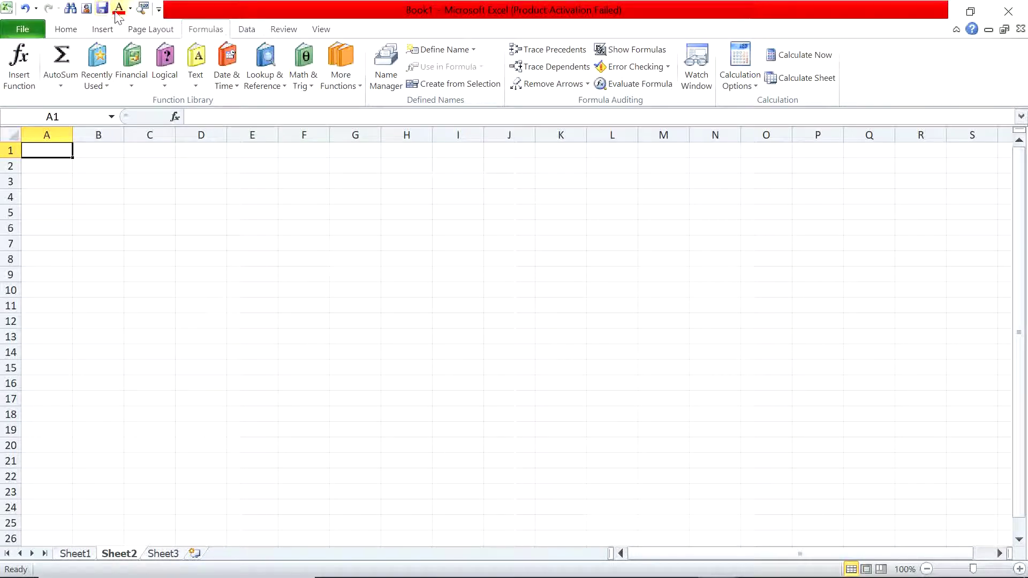
# Remove the 100% zoom command from the Quick Access Toolbar.
pyautogui.rightClick(141, 10)
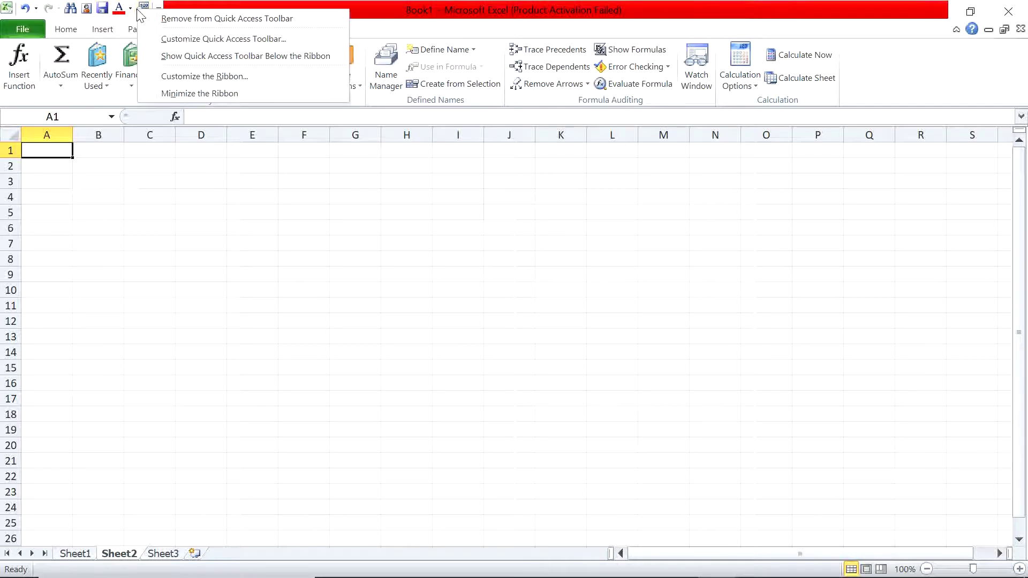
pyautogui.click(162, 20)
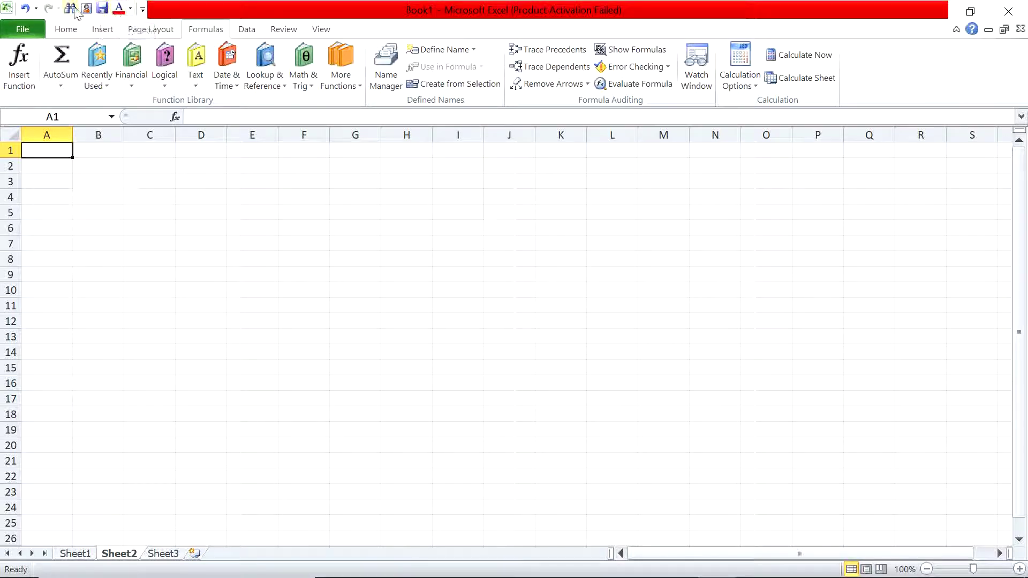
# Remove the Save command from the Quick Access Toolbar and add it back.
pyautogui.click(143, 10)
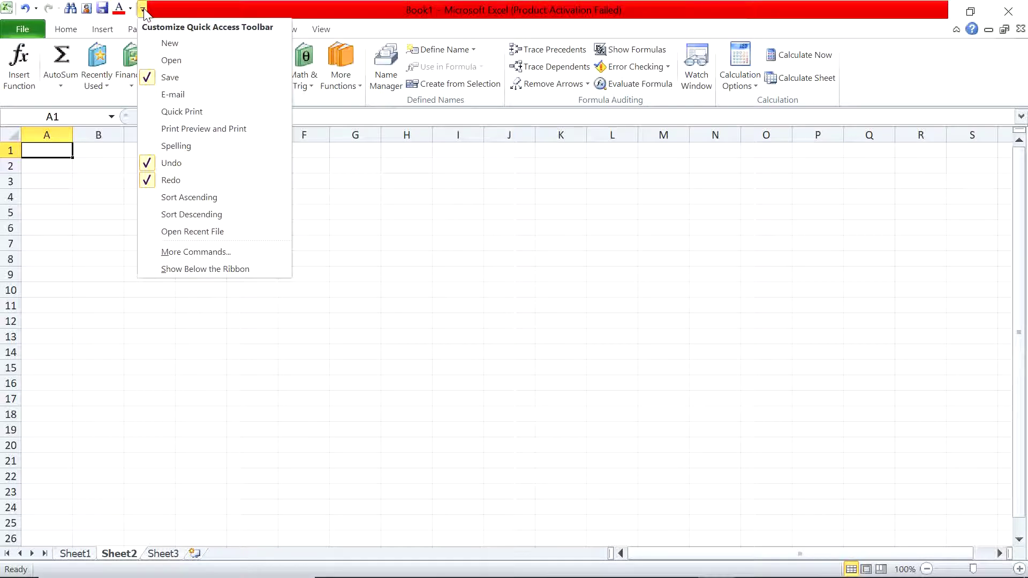
pyautogui.click(154, 79)
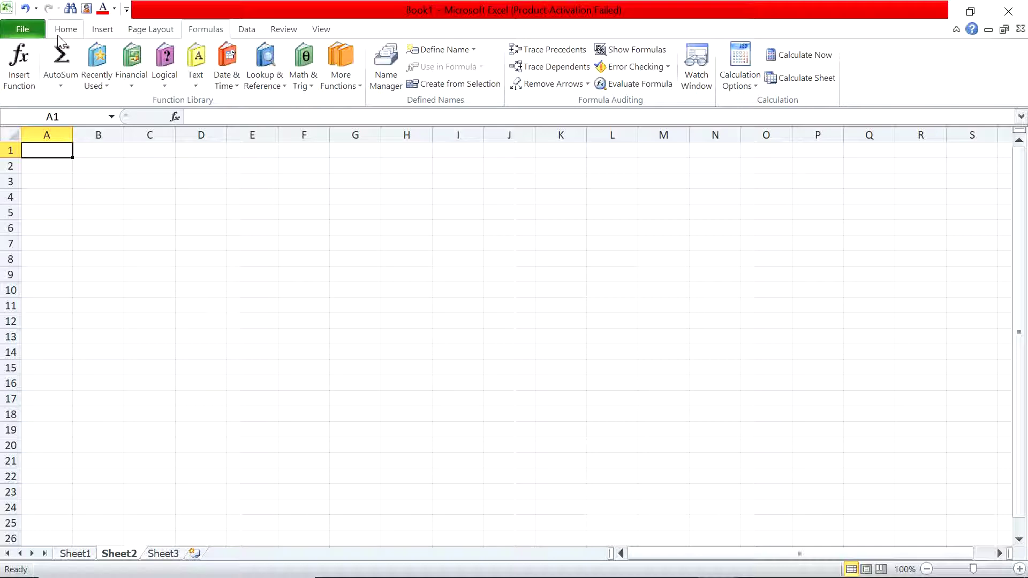
pyautogui.click(127, 10)
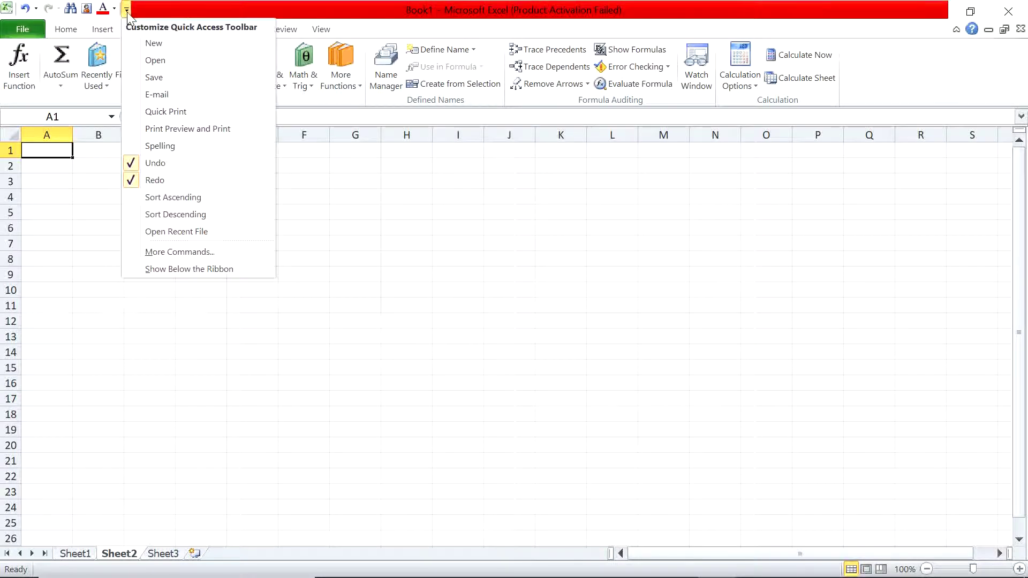
pyautogui.click(140, 78)
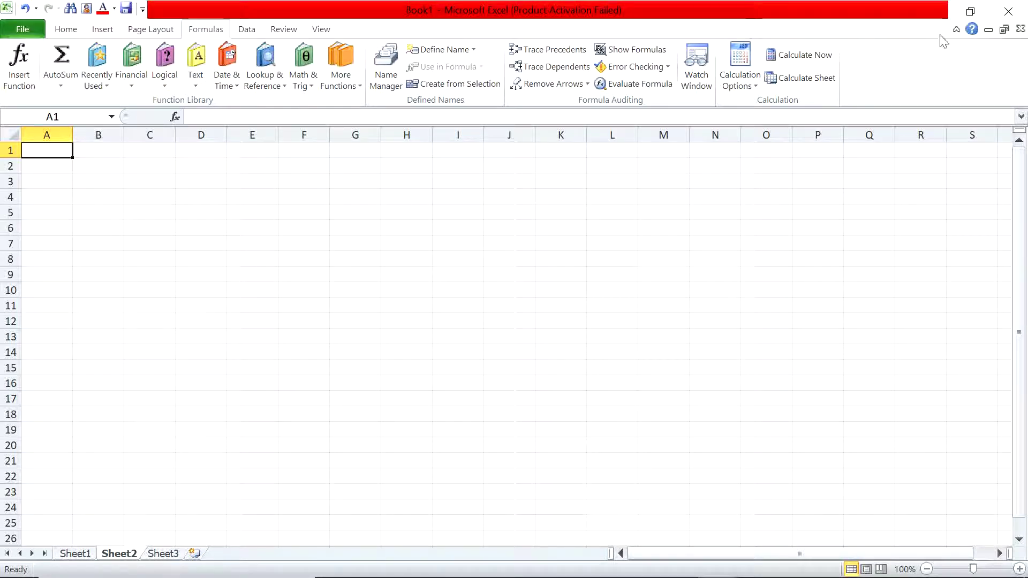
# Minimize the ribbon and expand it again.
pyautogui.click(956, 29)
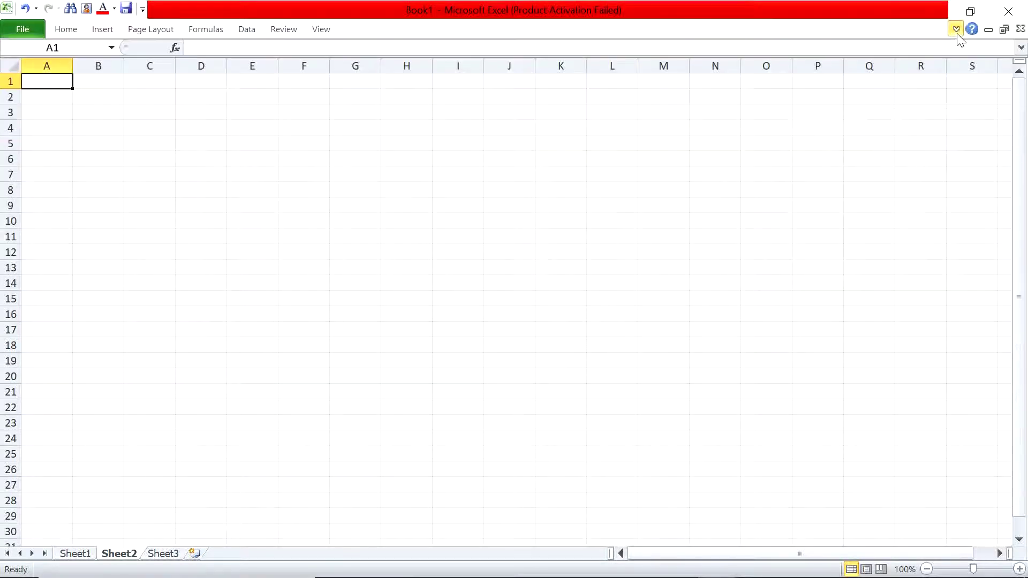
pyautogui.click(956, 29)
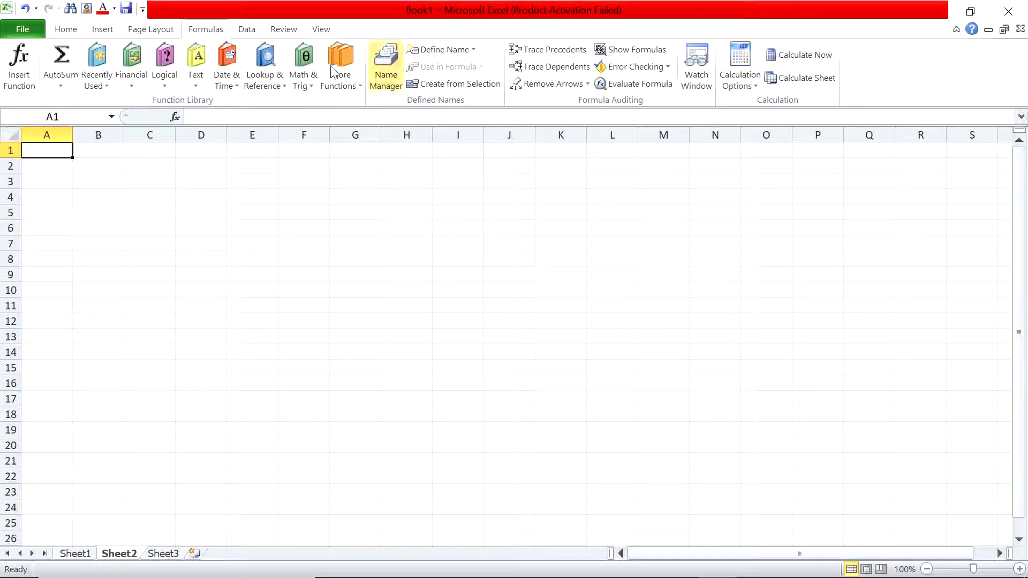
# View the home, insert, page layout, formula, data, review and view commands one after another.
pyautogui.click(62, 32)
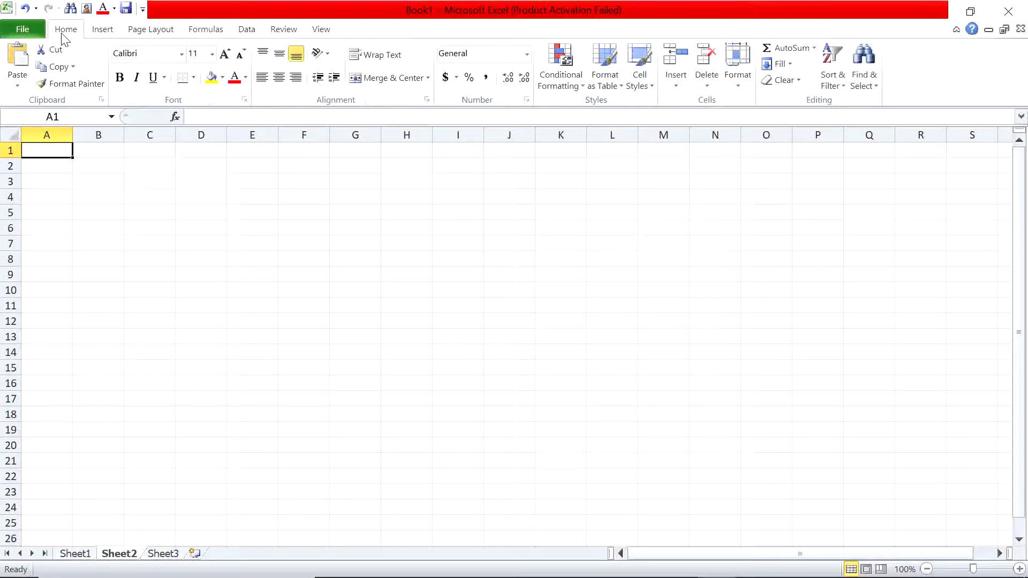
pyautogui.click(115, 32)
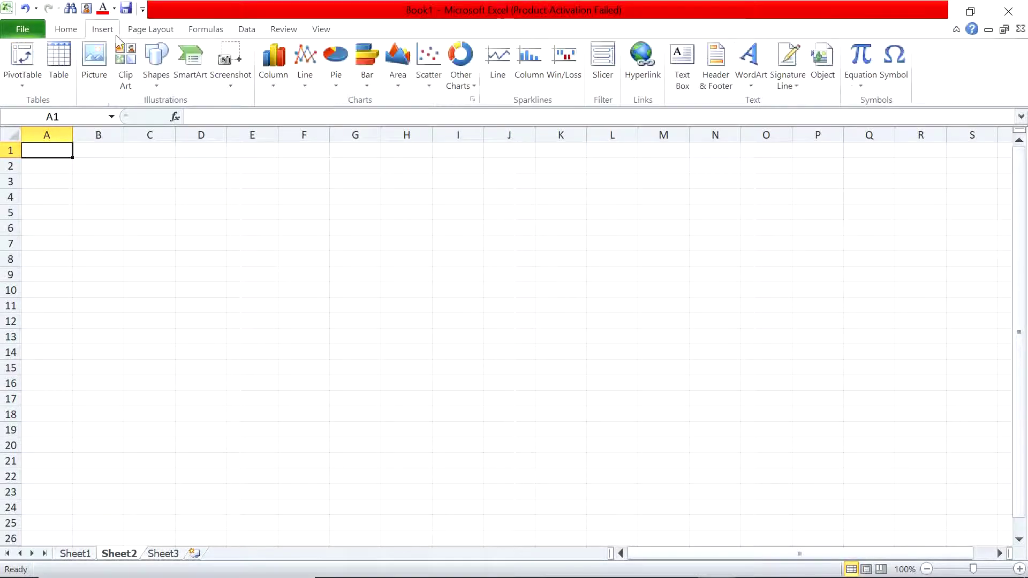
pyautogui.click(149, 33)
pyautogui.click(205, 32)
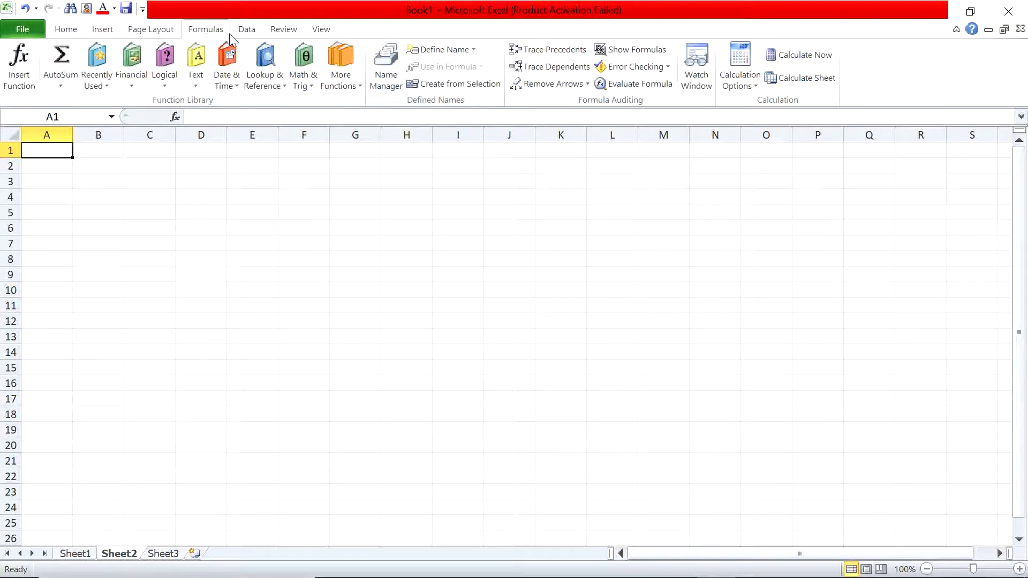
pyautogui.click(257, 33)
pyautogui.click(299, 33)
pyautogui.click(323, 33)
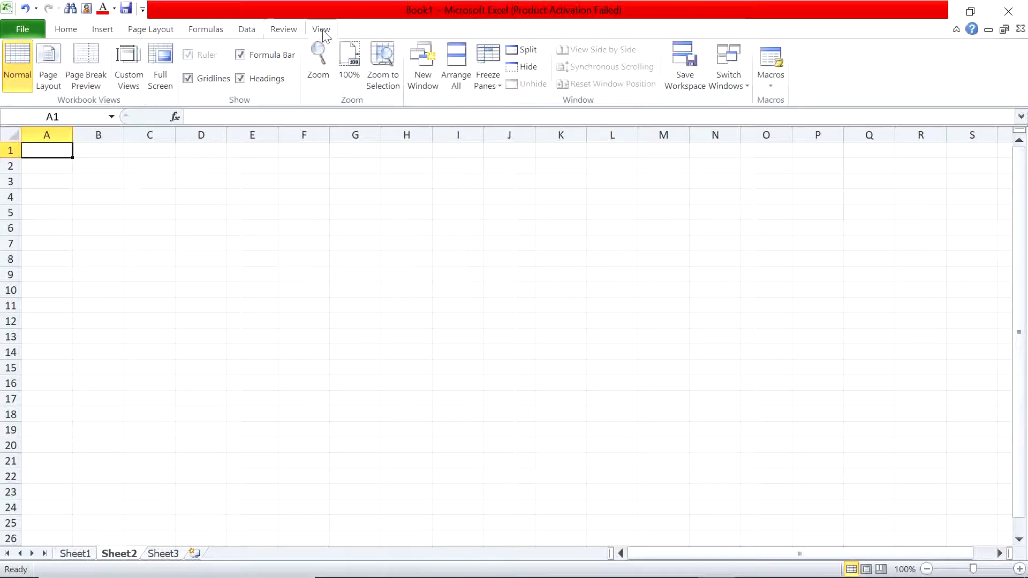
# Examine how the commands are grouped within each ribbon category, from Home through View.
pyautogui.click(61, 32)
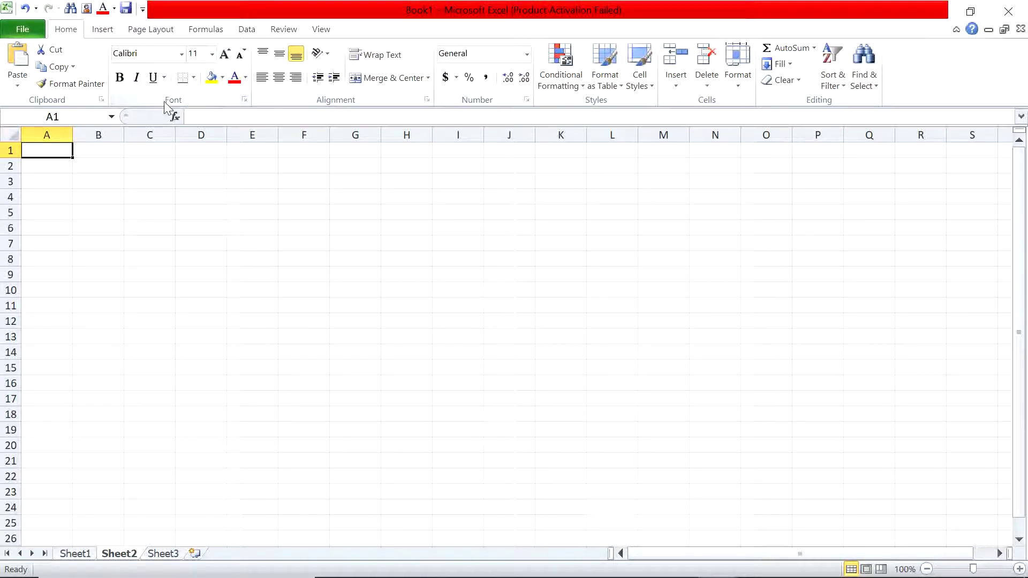
pyautogui.click(102, 30)
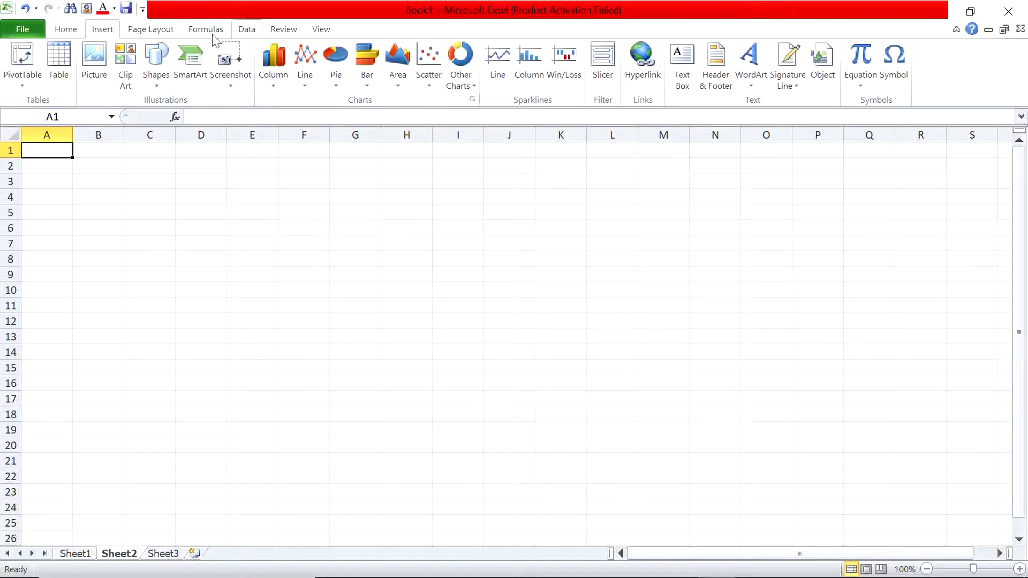
pyautogui.click(150, 29)
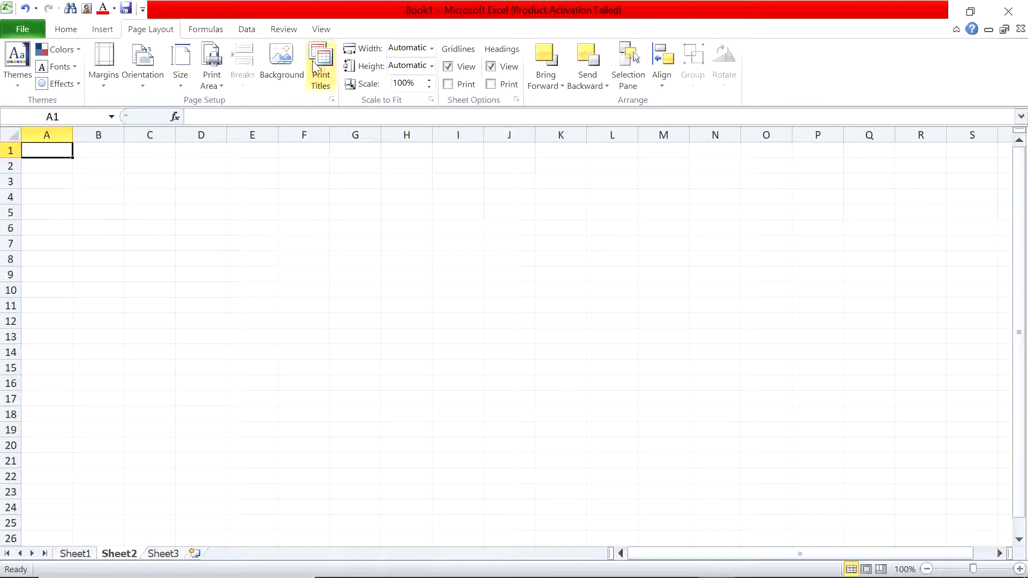
pyautogui.click(217, 30)
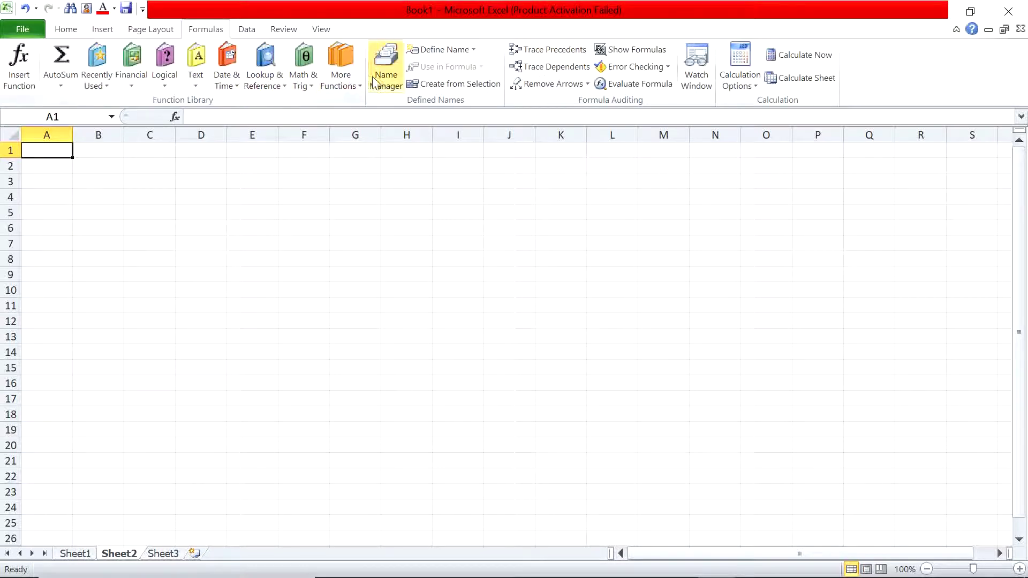
pyautogui.click(247, 29)
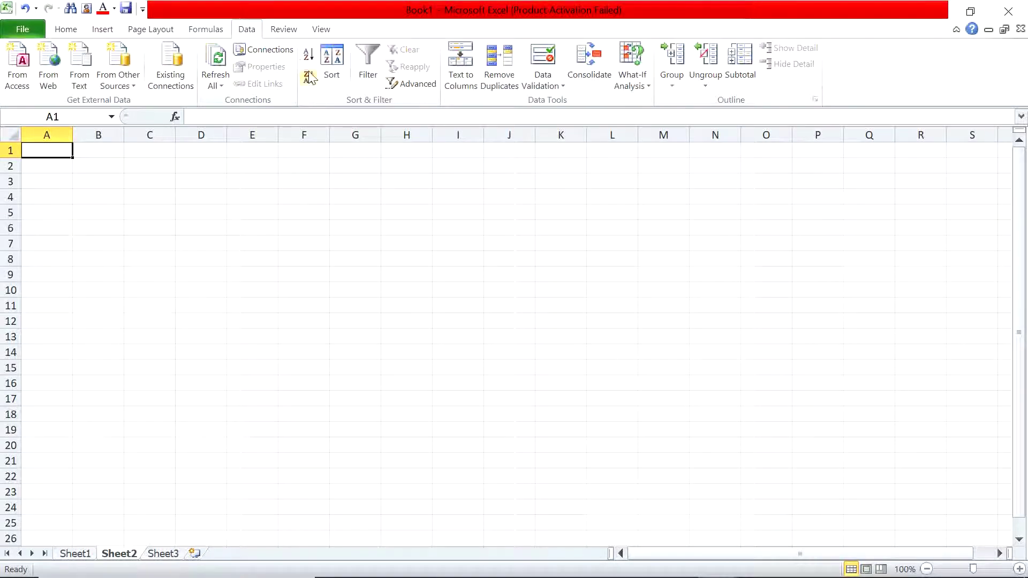
pyautogui.click(284, 30)
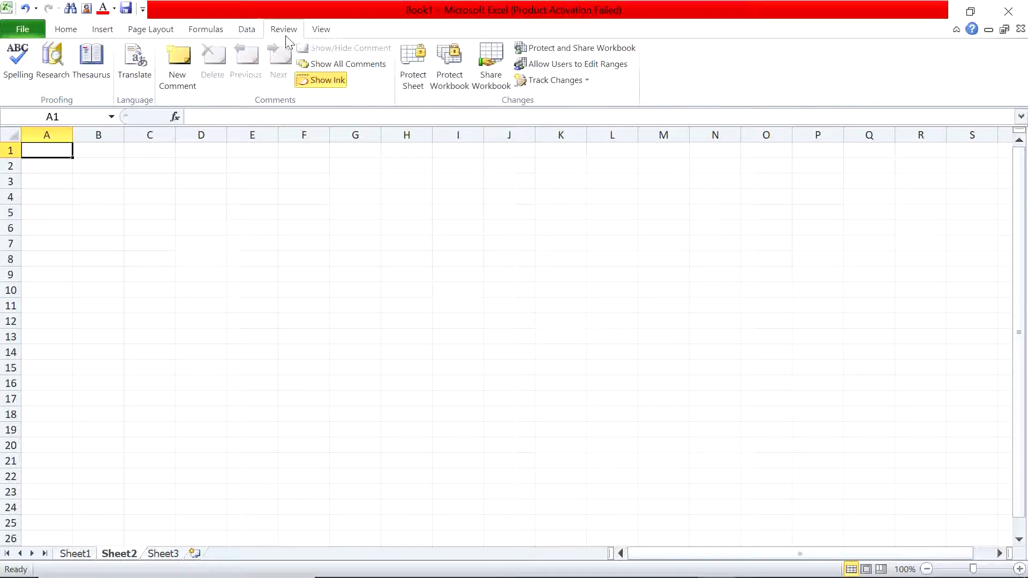
pyautogui.click(321, 30)
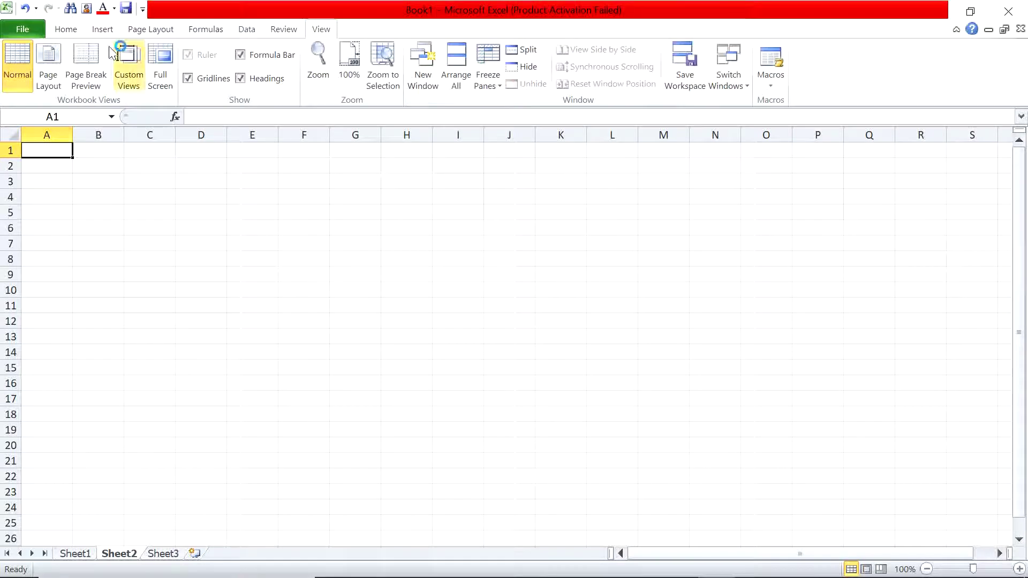
# Compare the Home and Insert command groups, and view the available pie chart types.
pyautogui.click(74, 32)
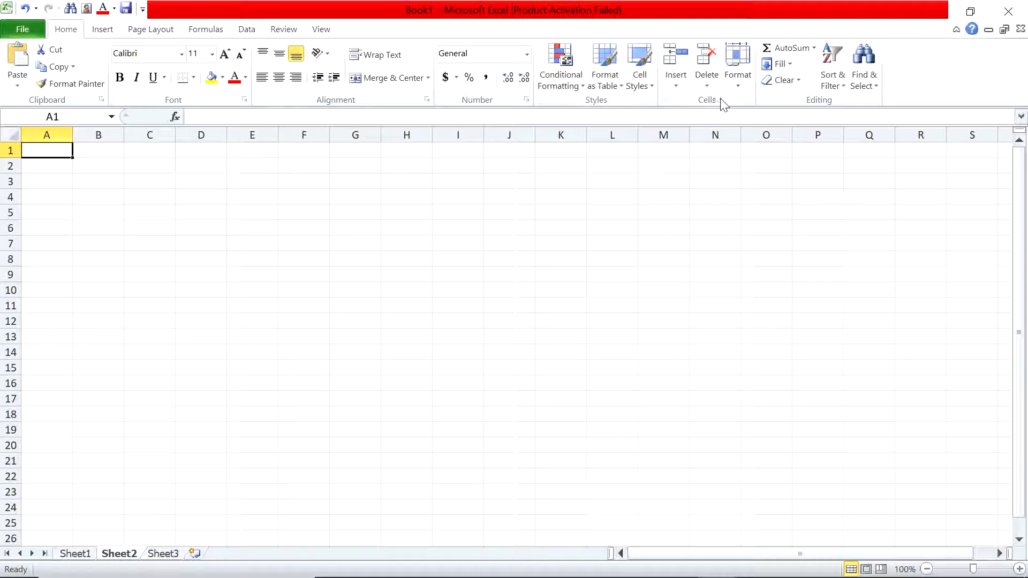
pyautogui.click(102, 29)
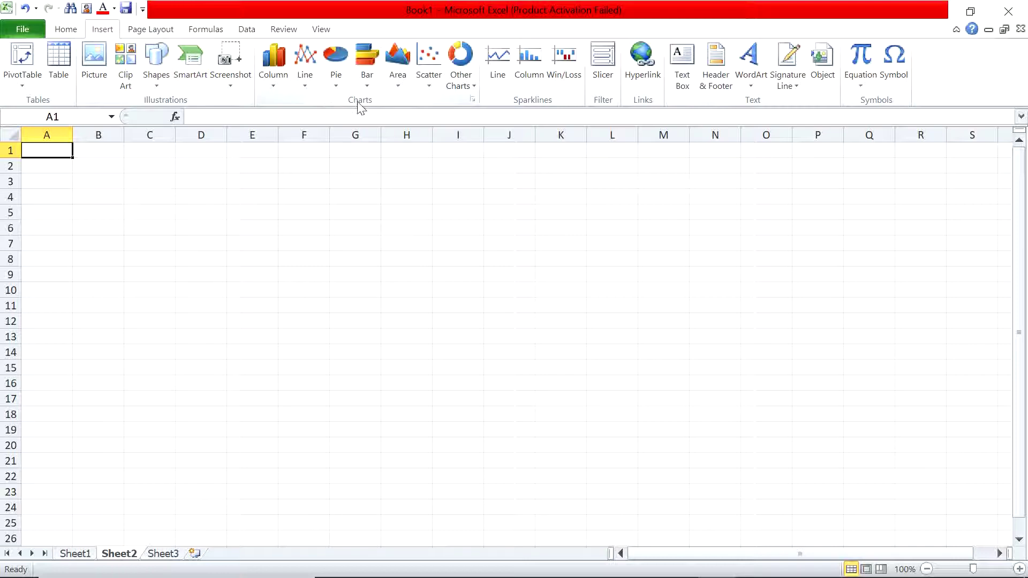
pyautogui.click(64, 32)
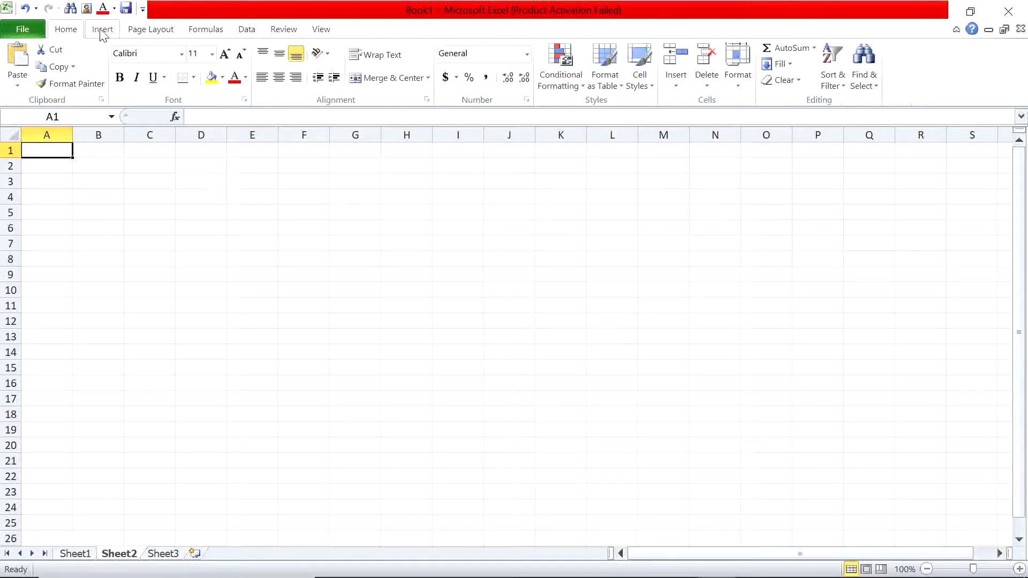
pyautogui.click(102, 32)
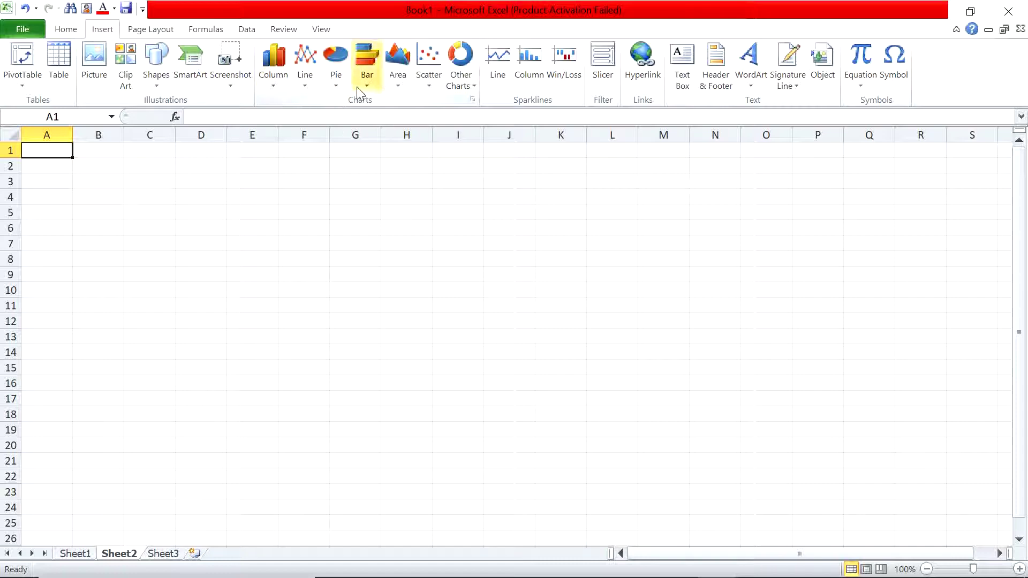
pyautogui.click(337, 86)
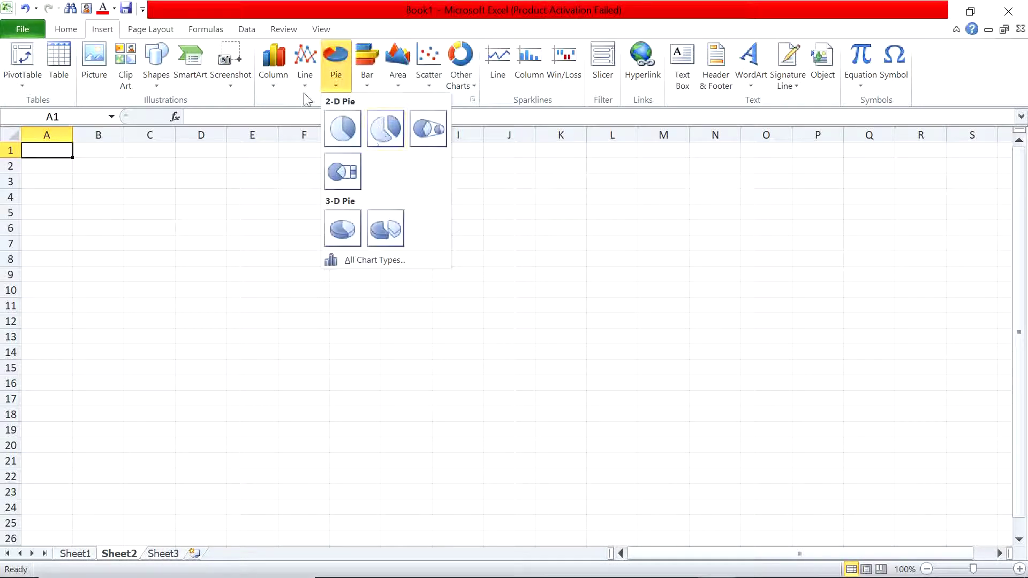
pyautogui.click(285, 96)
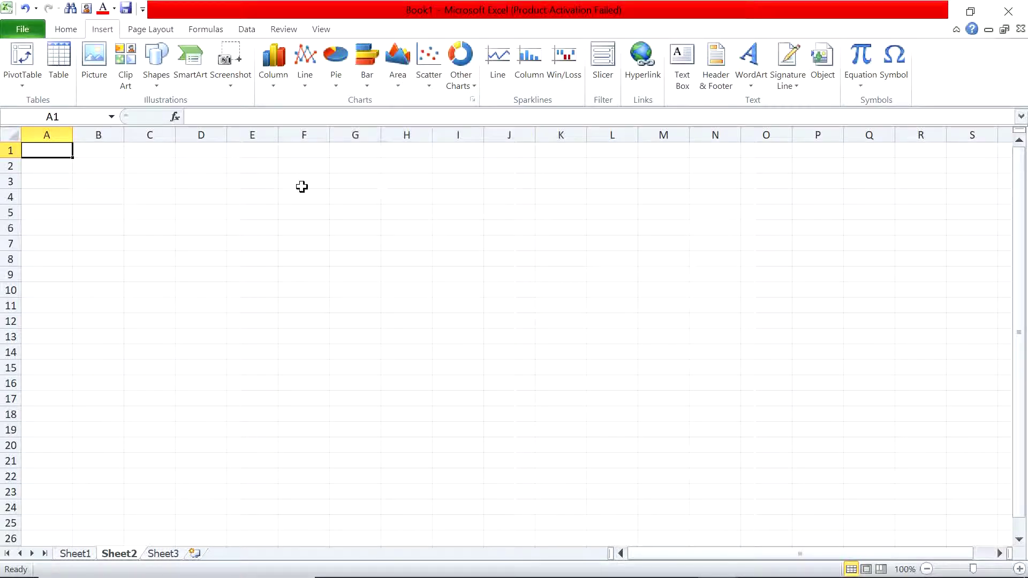
# Start saving the workbook as a new file and enter Tukodinge as the file name.
pyautogui.click(18, 30)
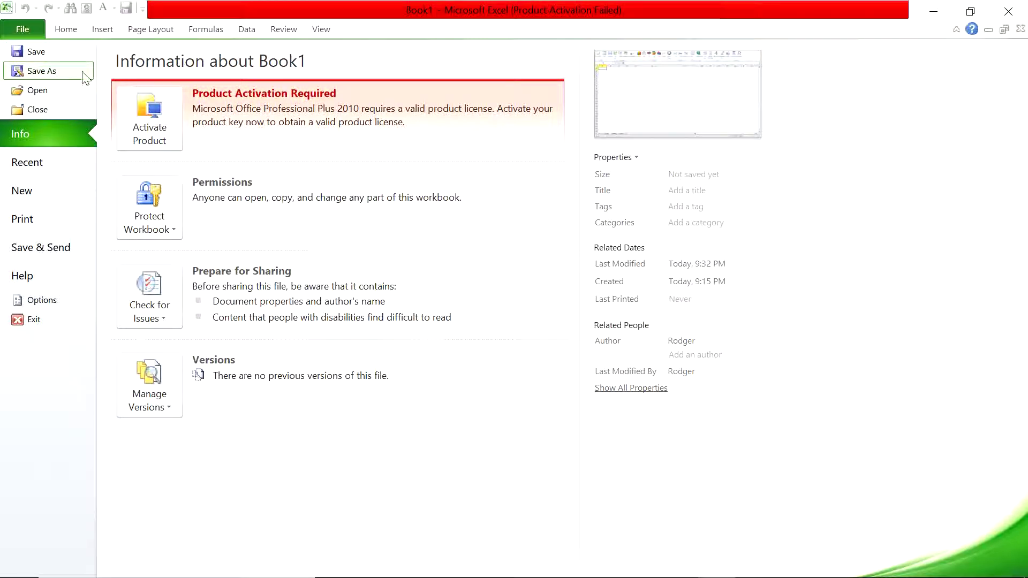
pyautogui.press('Escape')
pyautogui.press('F12')
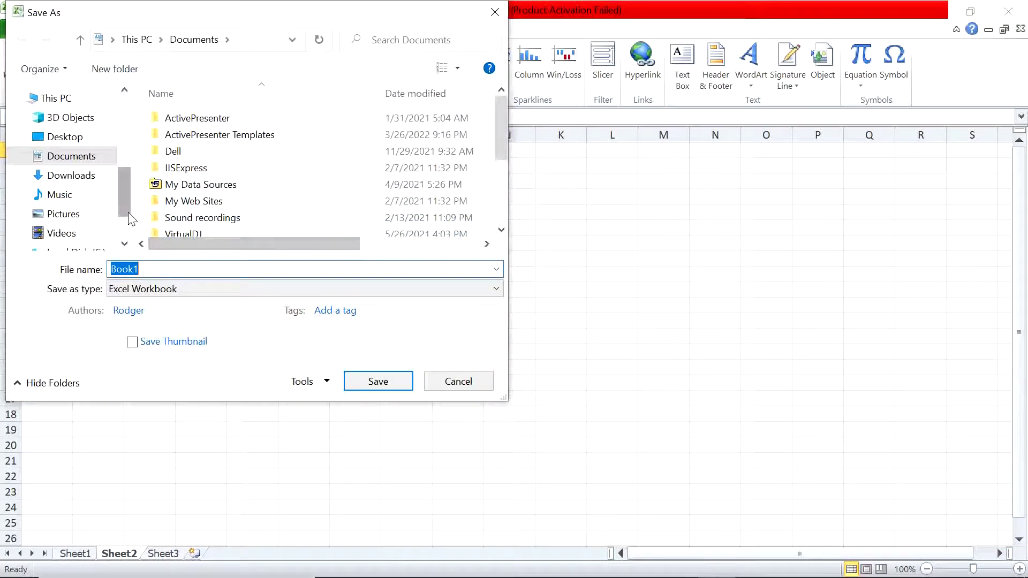
pyautogui.moveTo(127, 205); pyautogui.dragTo(125, 227)
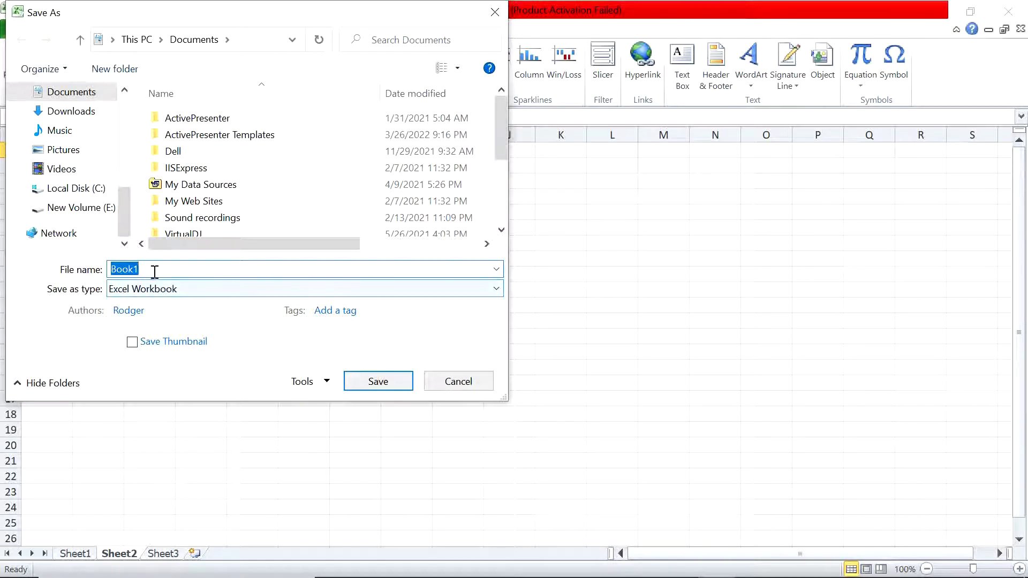
pyautogui.write('Tukodinge')
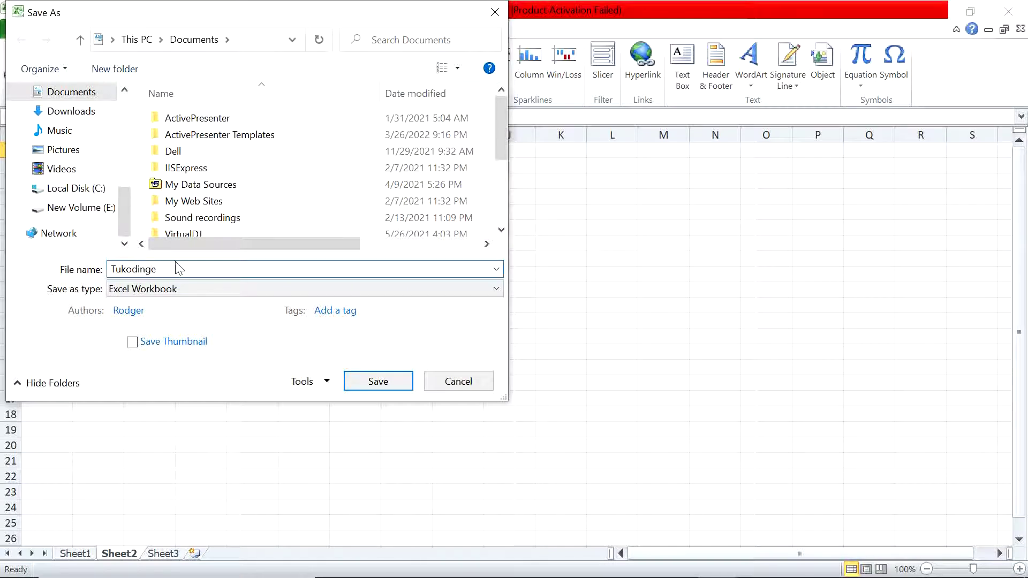
# Create a folder named excel on the Desktop and save the Tukodinge workbook in it.
pyautogui.moveTo(120, 208); pyautogui.dragTo(119, 175)
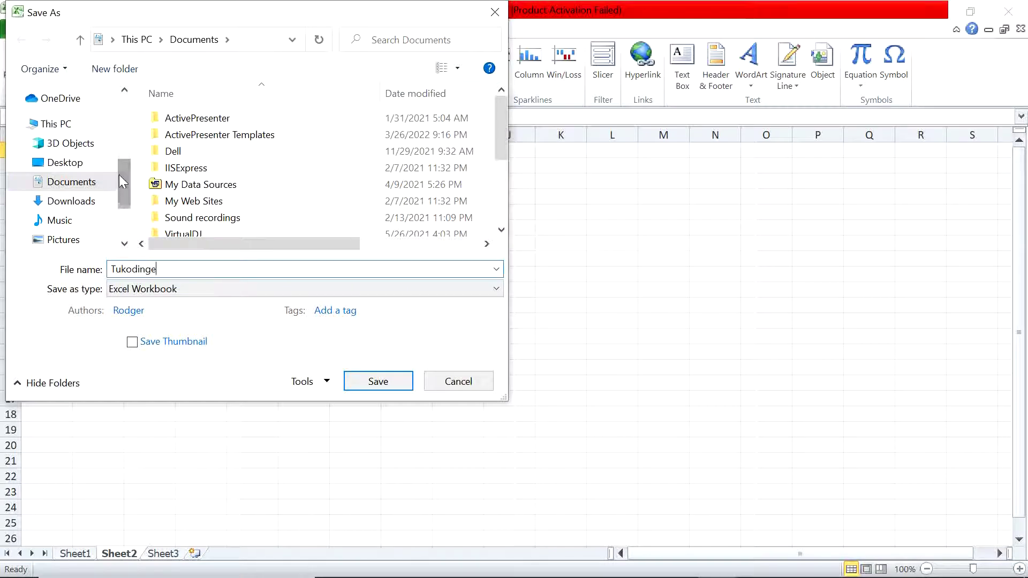
pyautogui.click(82, 165)
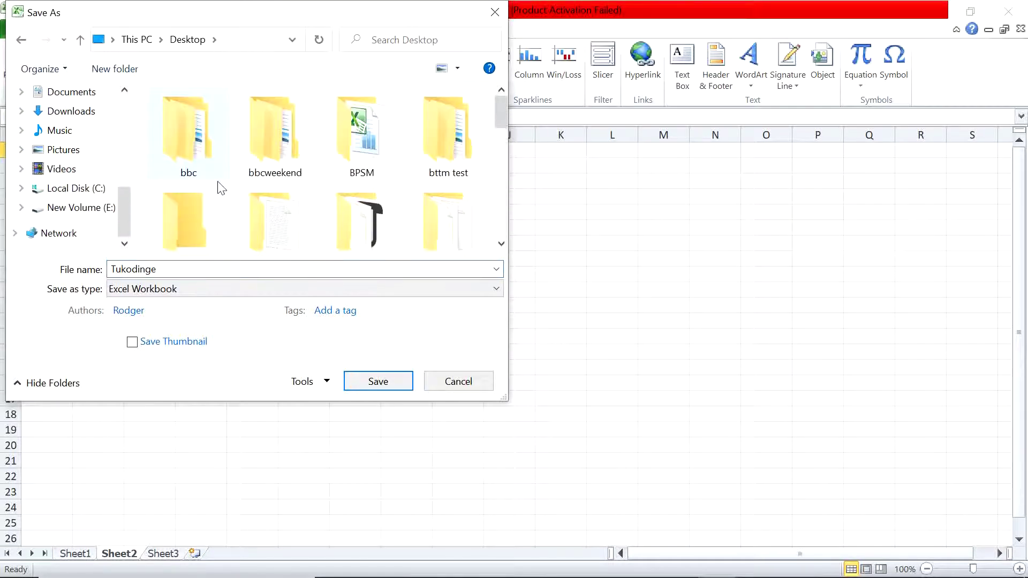
pyautogui.moveTo(503, 119)
pyautogui.mouseDown()
pyautogui.moveTo(506, 223)
pyautogui.moveTo(505, 117)
pyautogui.mouseUp()
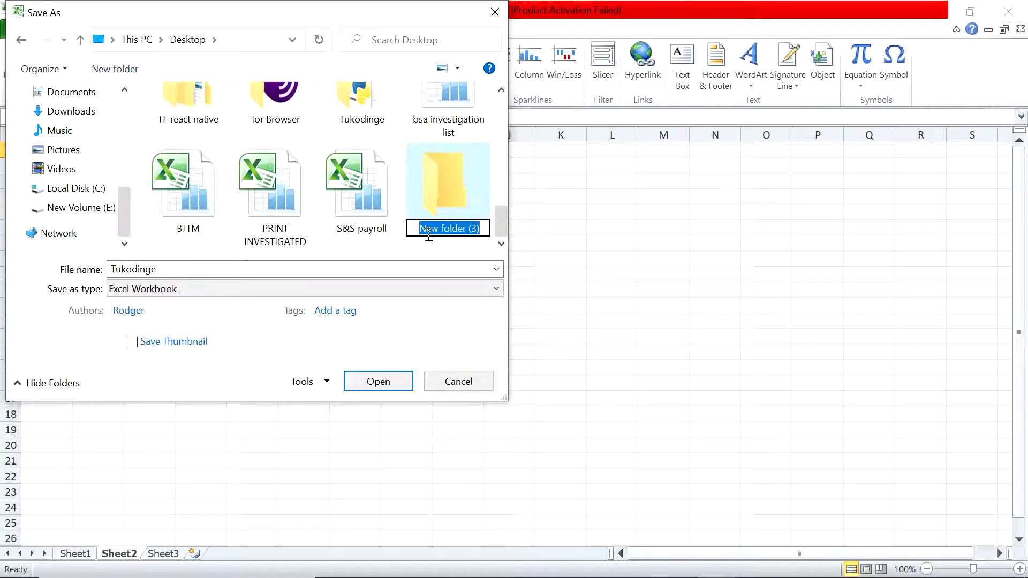
pyautogui.write('excel')
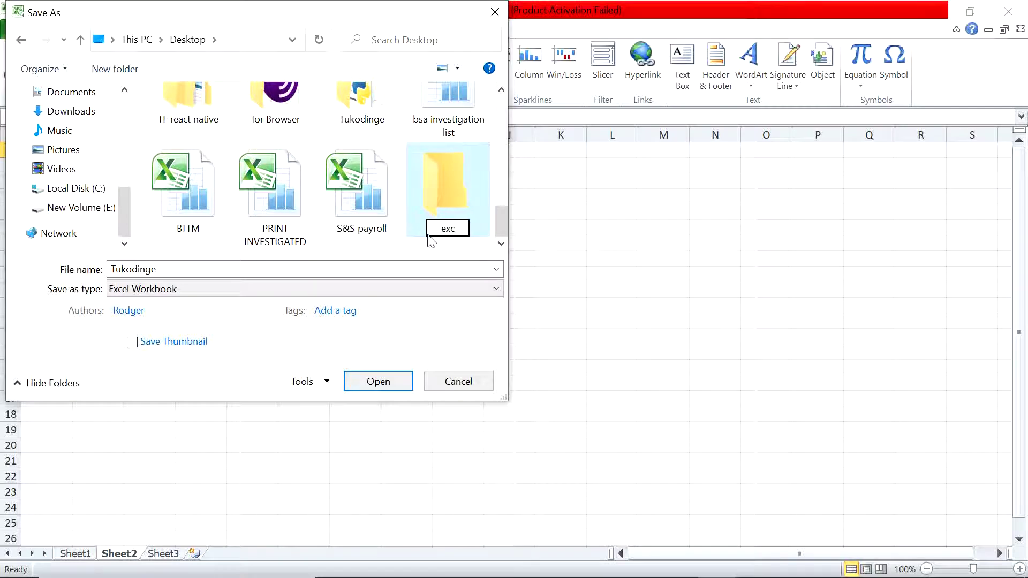
pyautogui.doubleClick(453, 195)
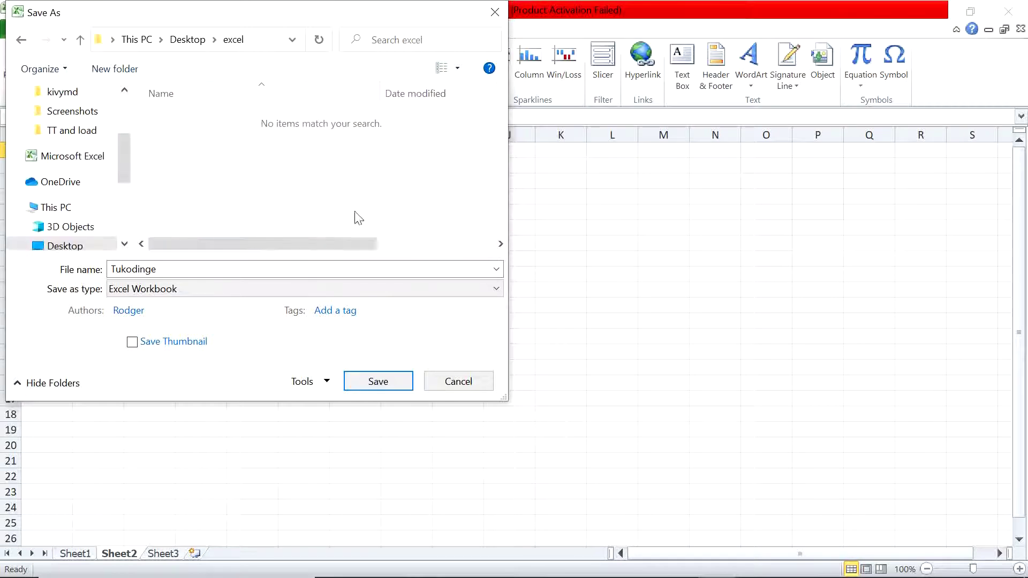
pyautogui.click(376, 389)
pyautogui.moveTo(370, 380); pyautogui.dragTo(297, 234)
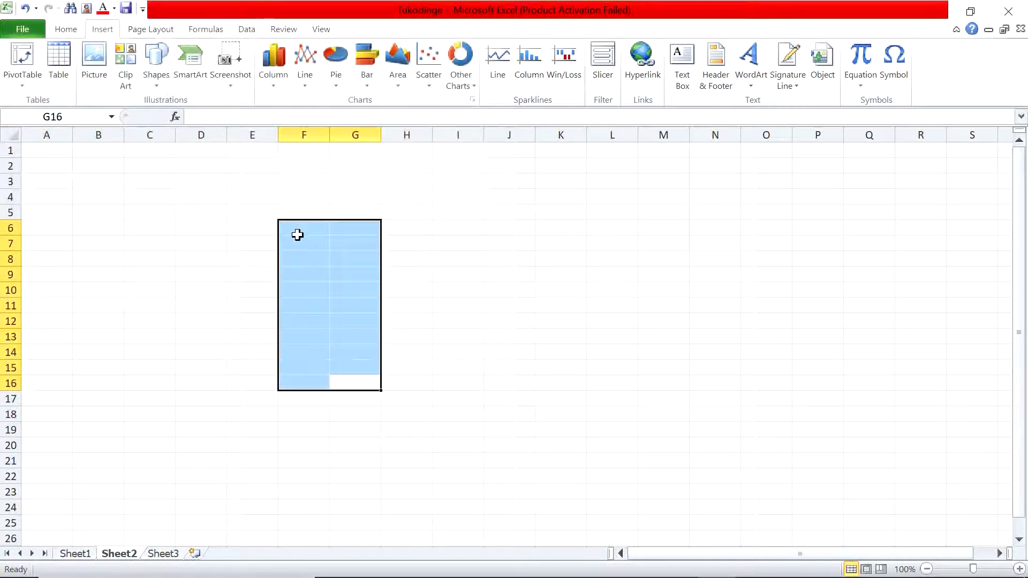
pyautogui.click(243, 221)
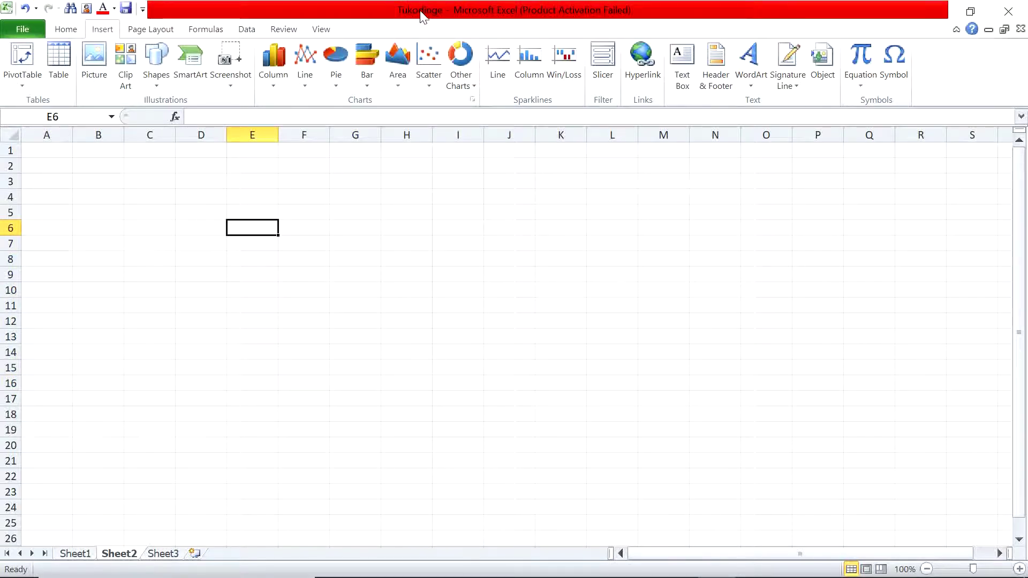
# Select cell B4 and save the workbook again under its existing name.
pyautogui.click(87, 196)
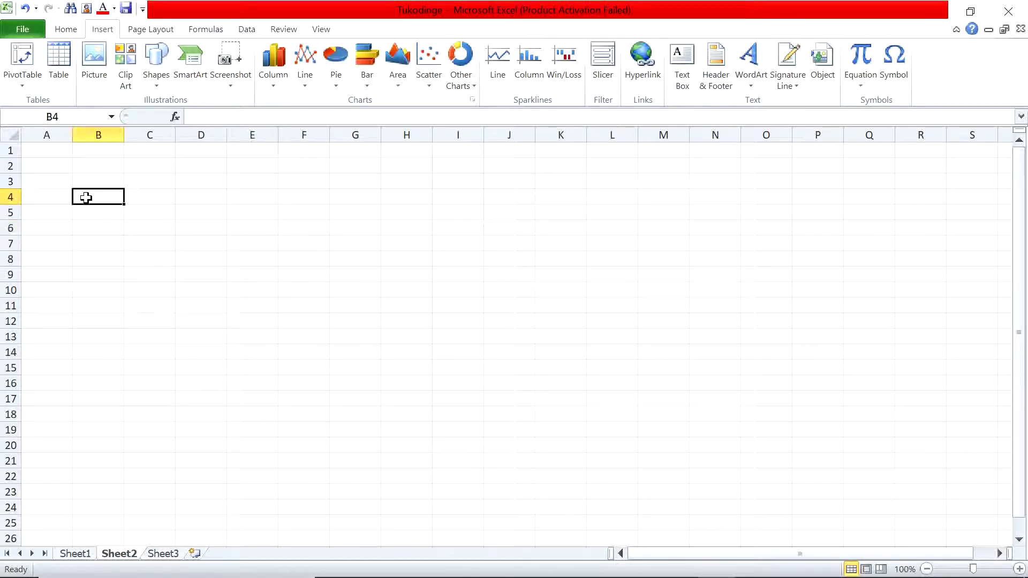
pyautogui.click(25, 30)
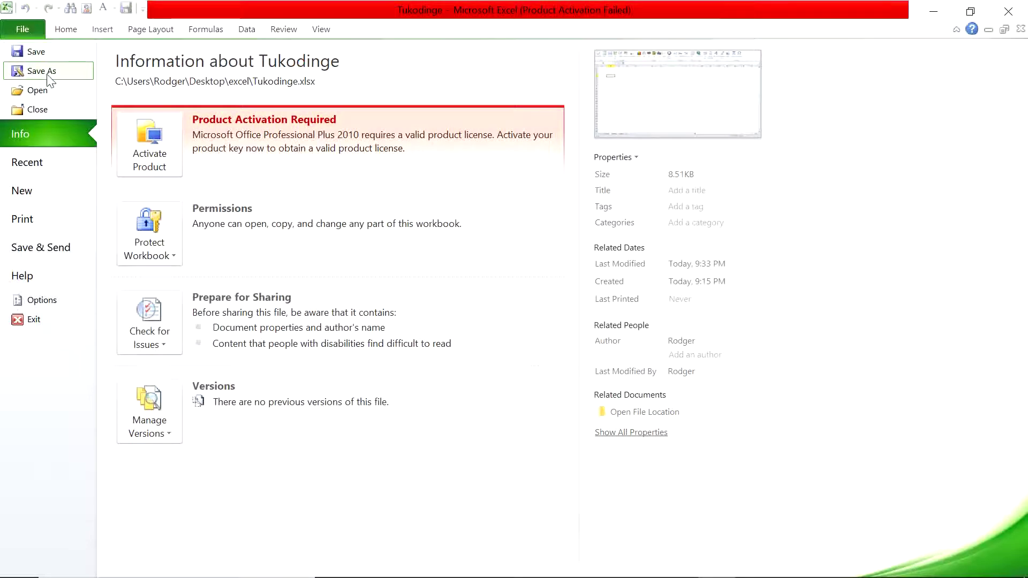
pyautogui.click(57, 53)
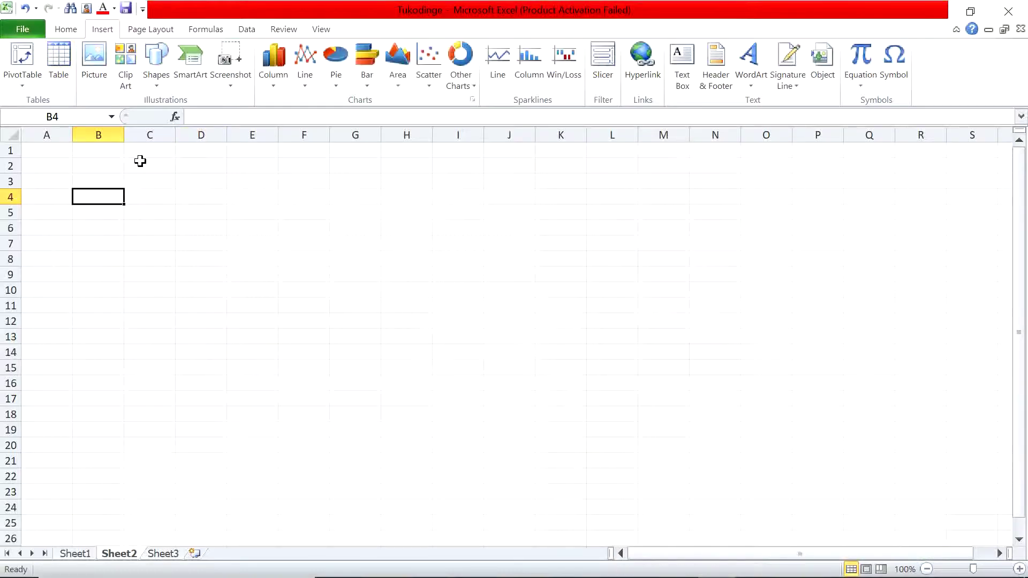
# View the Save As options for the saved workbook without saving a copy, and review the available file commands.
pyautogui.click(25, 29)
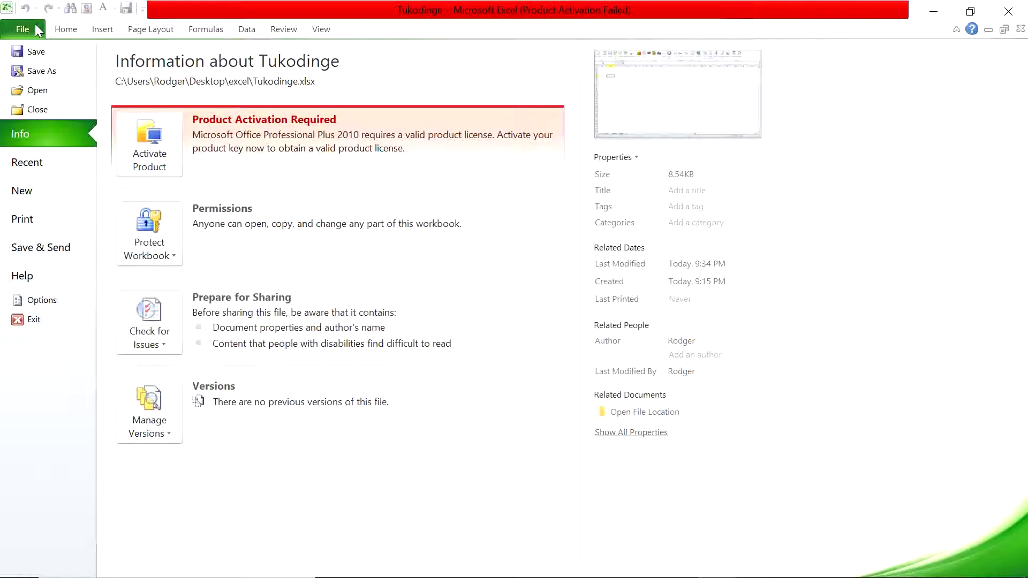
pyautogui.click(39, 75)
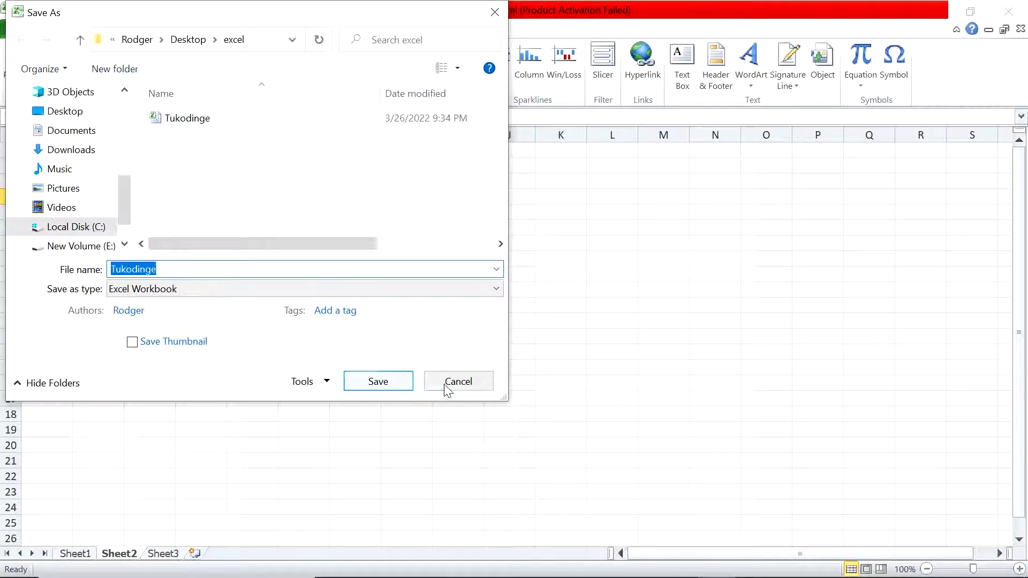
pyautogui.click(455, 381)
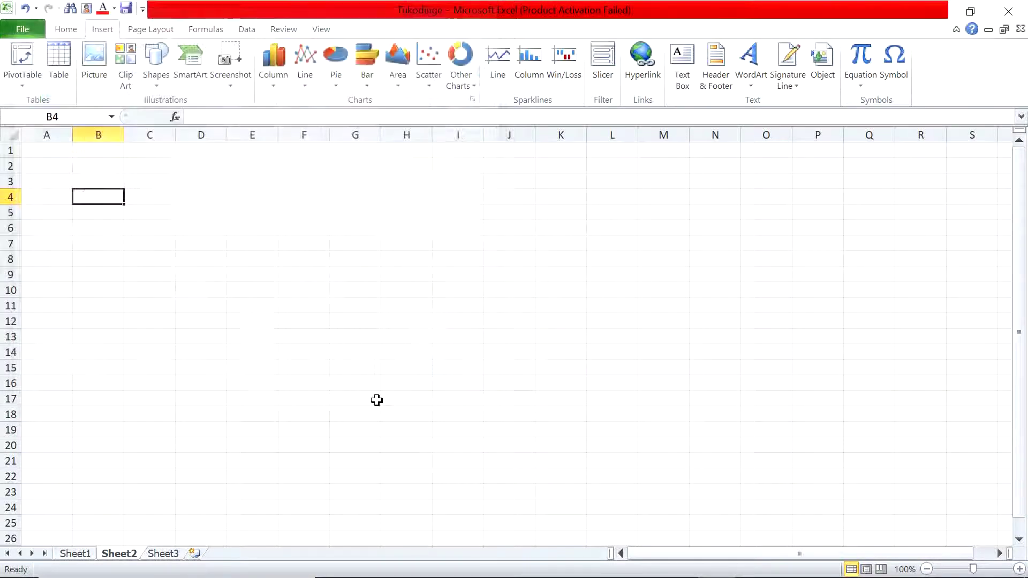
pyautogui.click(18, 30)
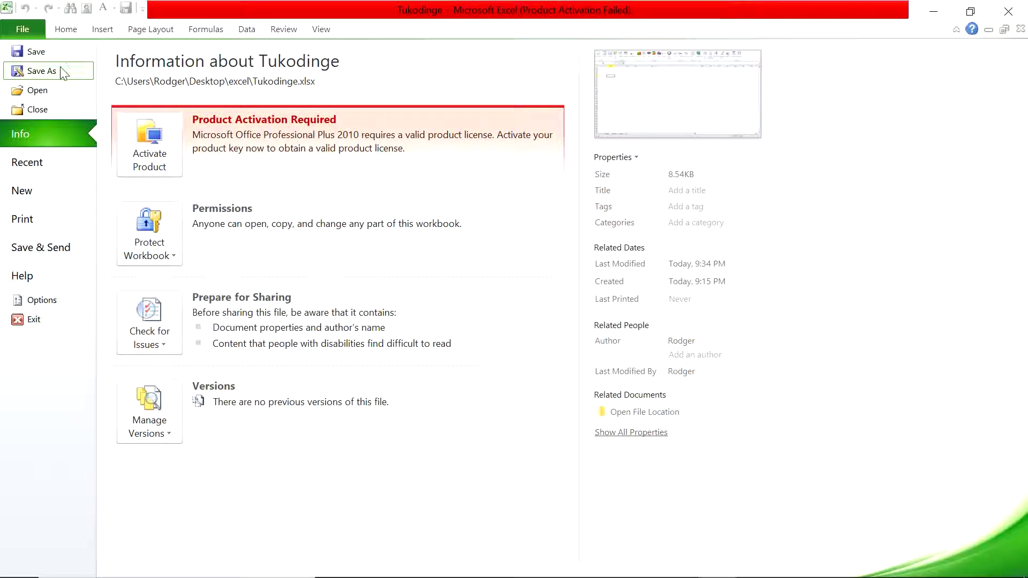
pyautogui.click(28, 29)
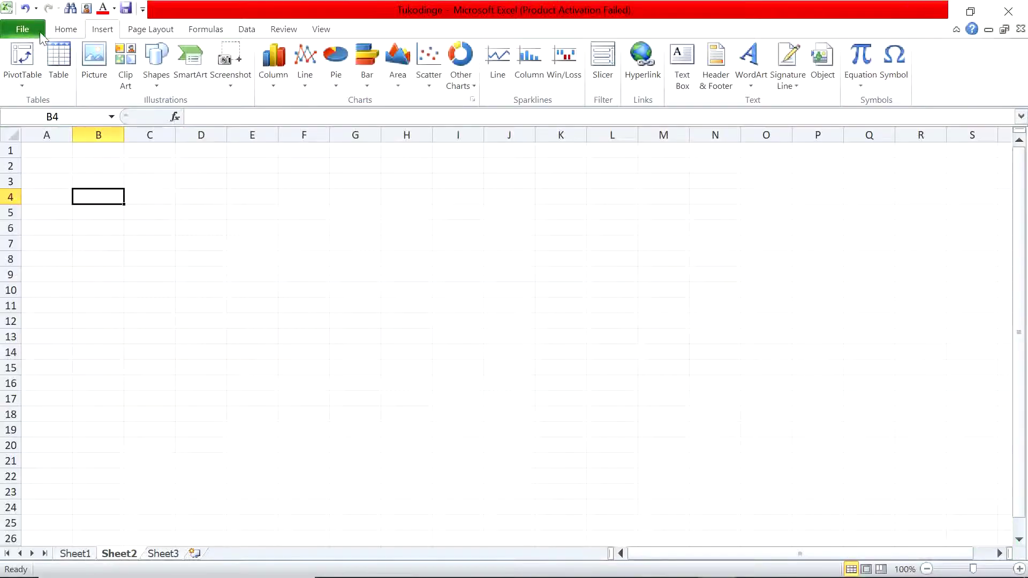
pyautogui.click(24, 27)
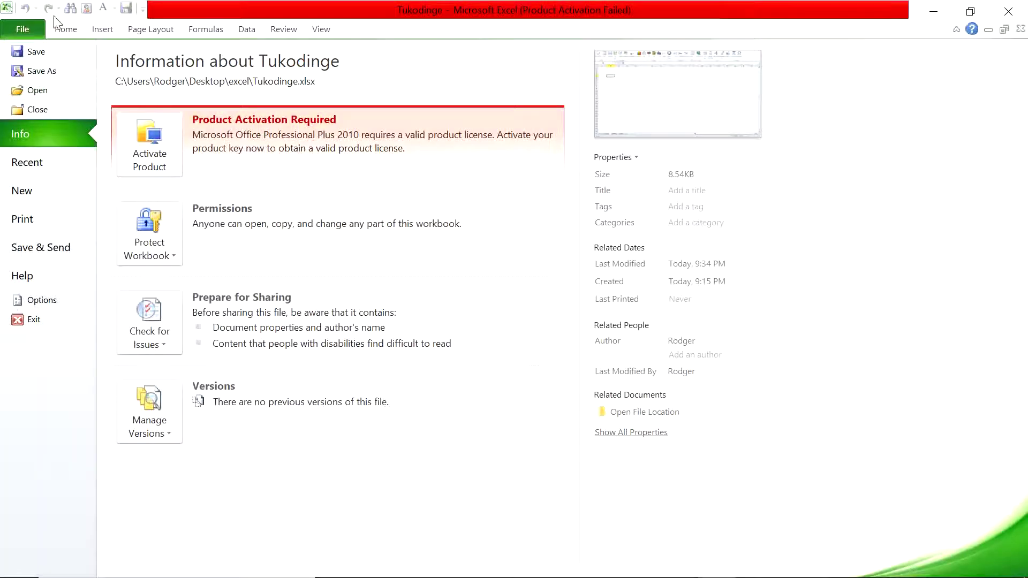
pyautogui.click(29, 29)
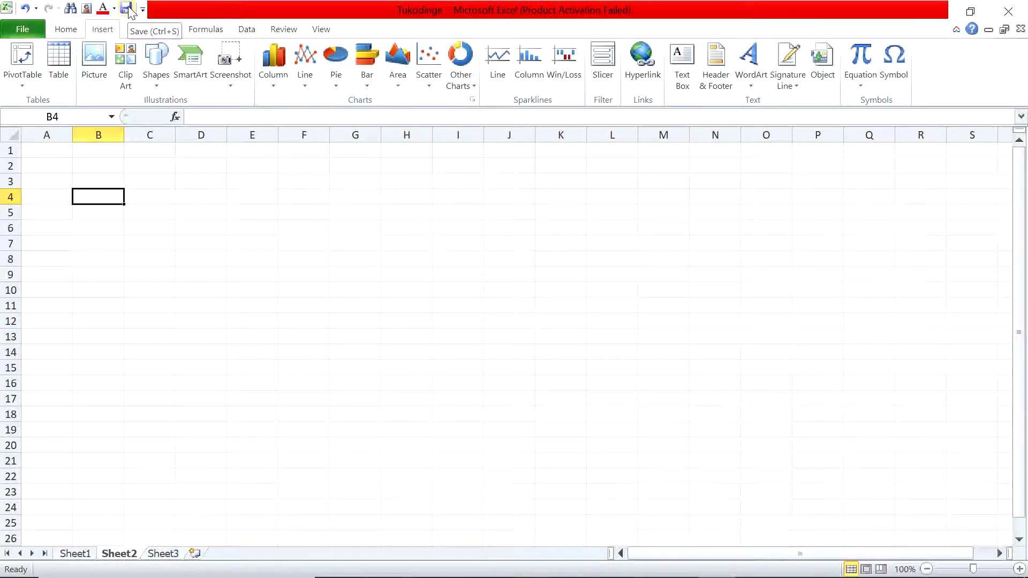
# Examine the workbook's information page, including the Protect Workbook options and the Prepare for Sharing section.
pyautogui.click(23, 28)
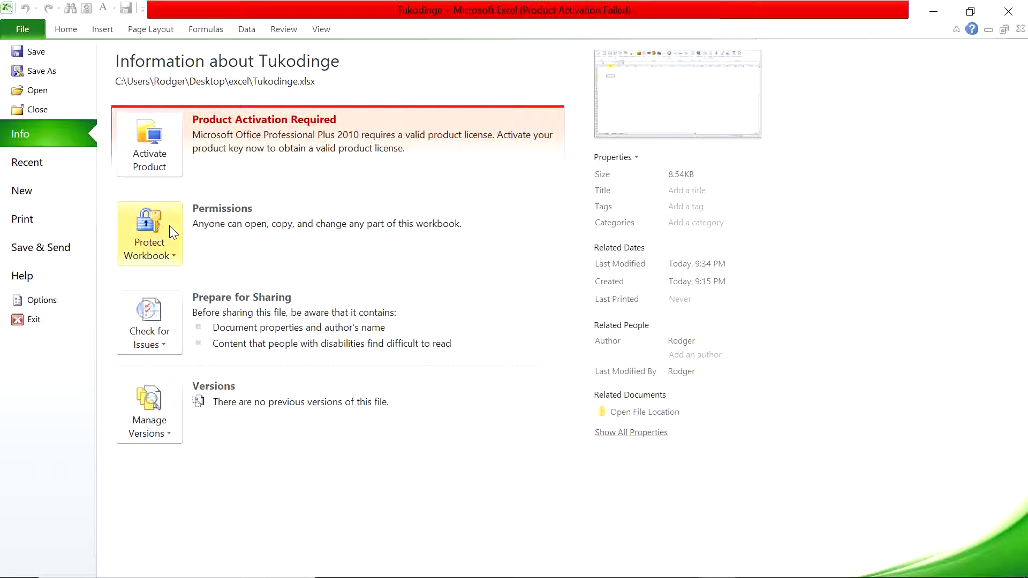
pyautogui.click(167, 261)
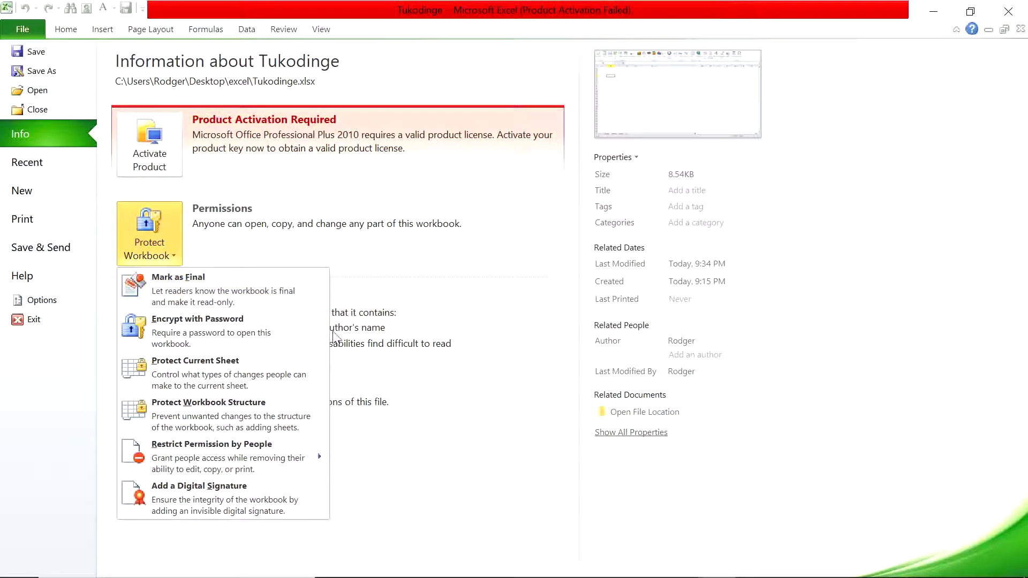
pyautogui.click(385, 264)
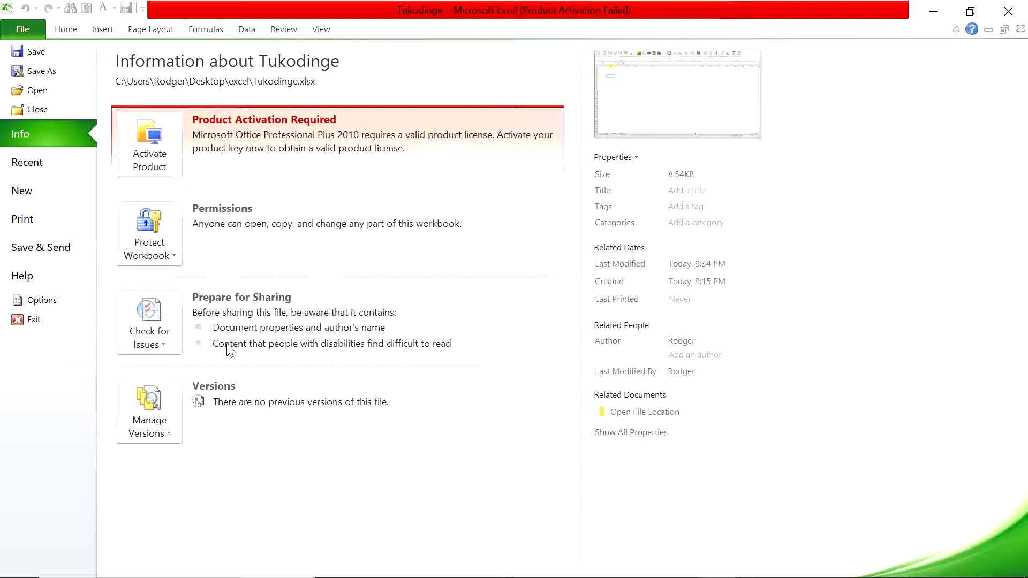
pyautogui.moveTo(264, 333)
pyautogui.moveTo(387, 360)
# View the recent workbooks, the new workbook templates, the print settings and the Save & Send options.
pyautogui.click(49, 163)
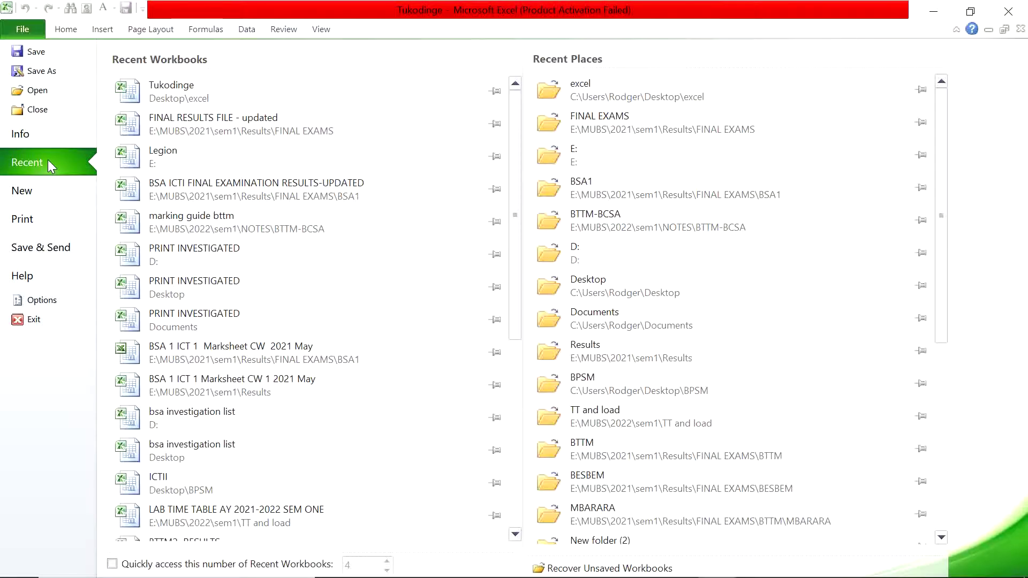
pyautogui.click(45, 196)
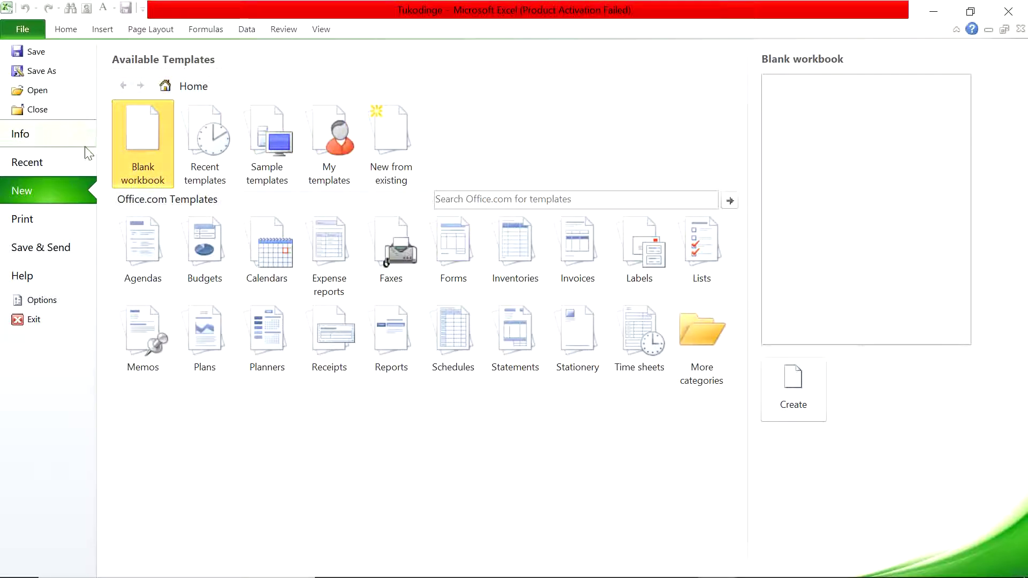
pyautogui.click(58, 225)
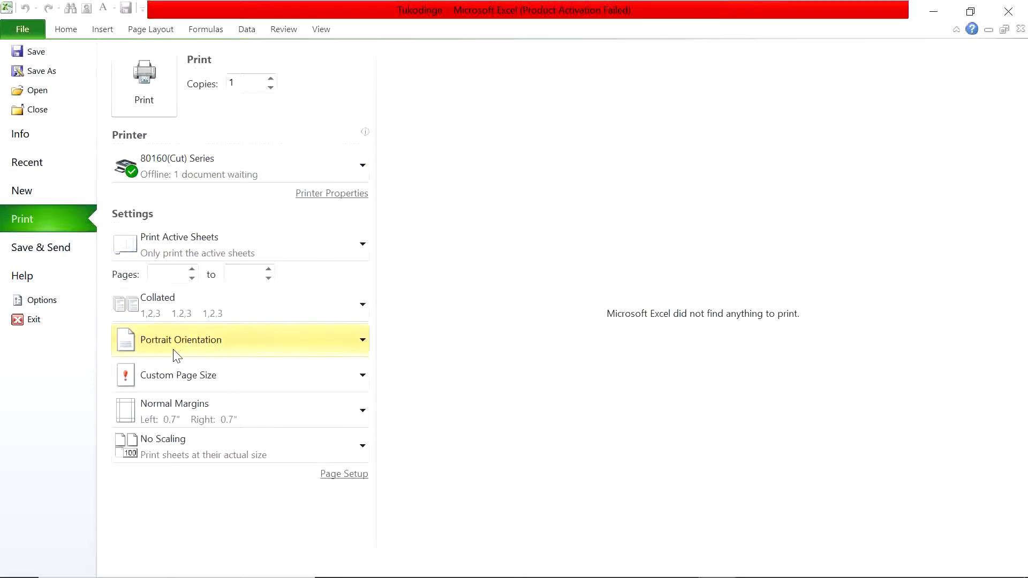
pyautogui.click(43, 249)
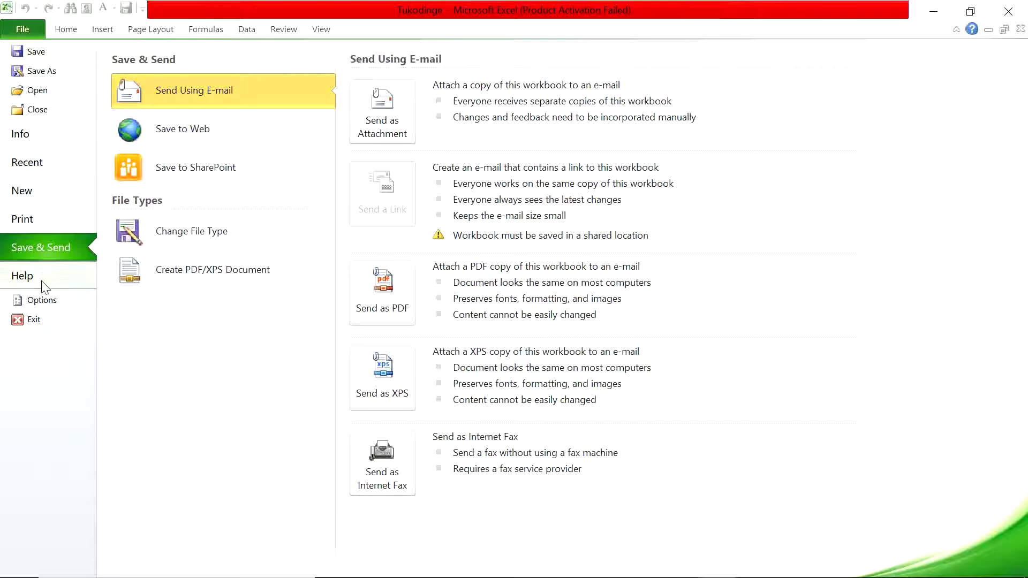
# Return to the worksheet and review the Home, Insert and Page Layout commands, ending on the Home commands.
pyautogui.click(67, 33)
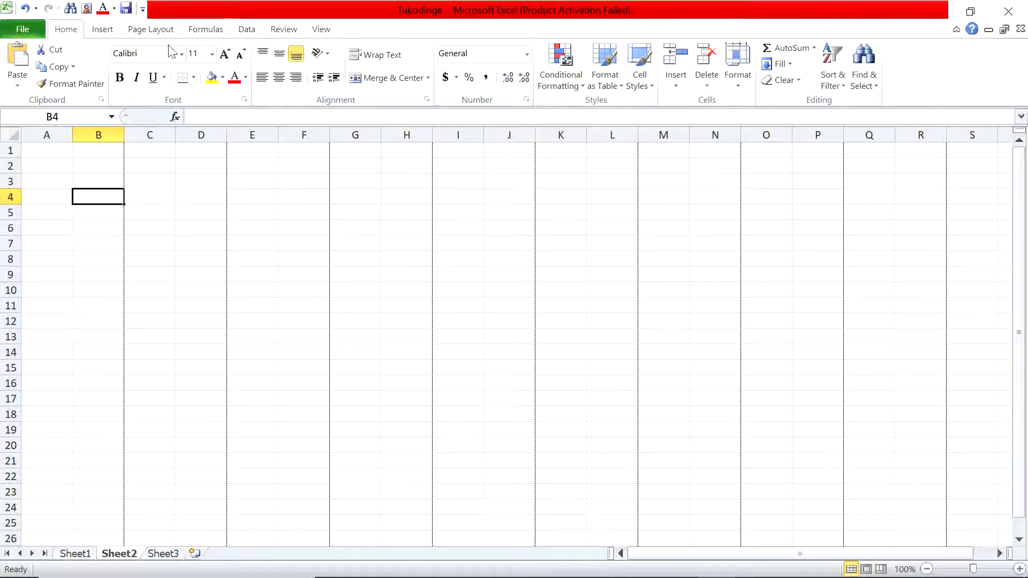
pyautogui.click(99, 32)
pyautogui.click(147, 34)
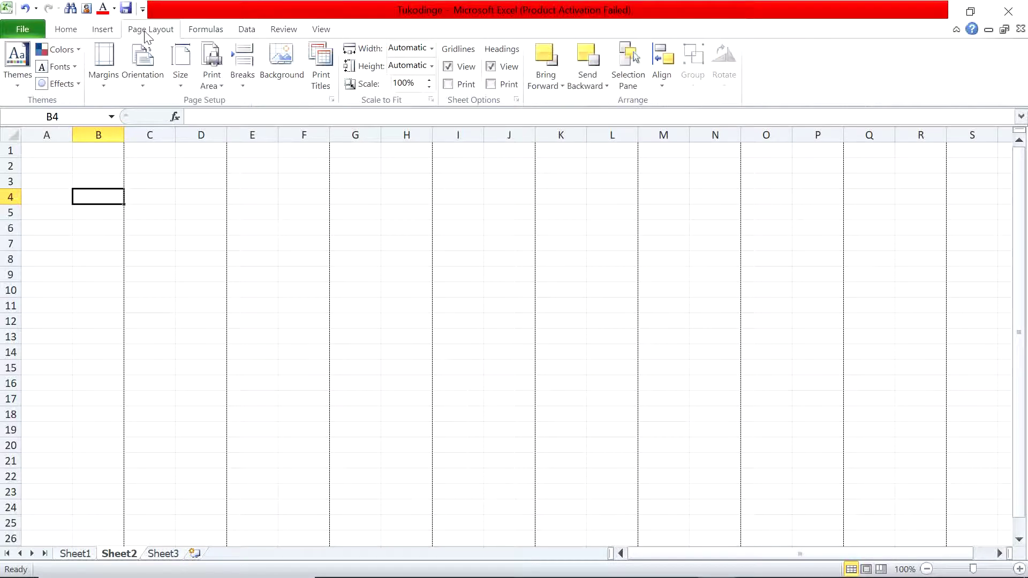
pyautogui.click(100, 34)
pyautogui.click(70, 30)
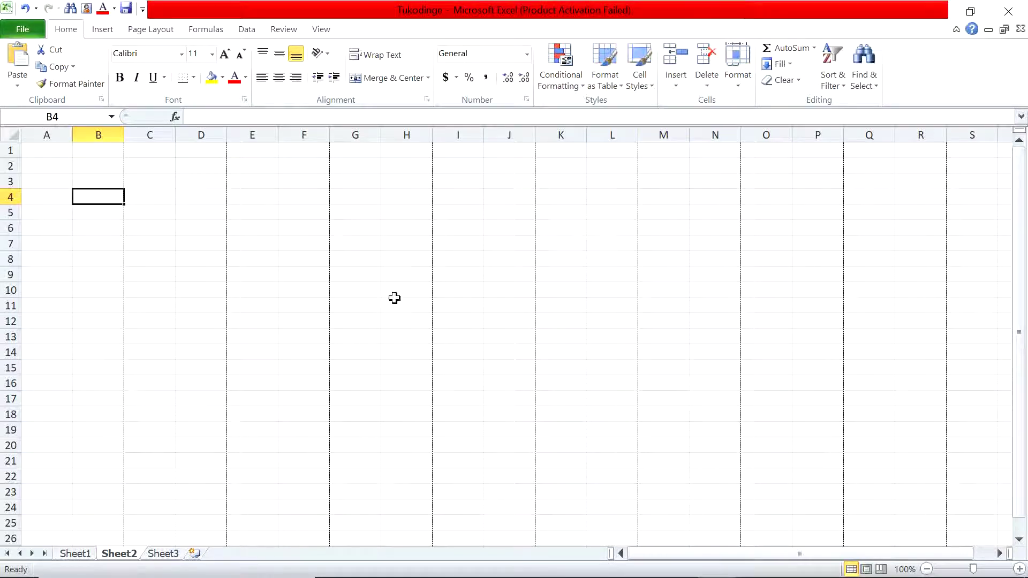
# Enter the text Tukodinge in cell A2 of Sheet2.
pyautogui.click(169, 253)
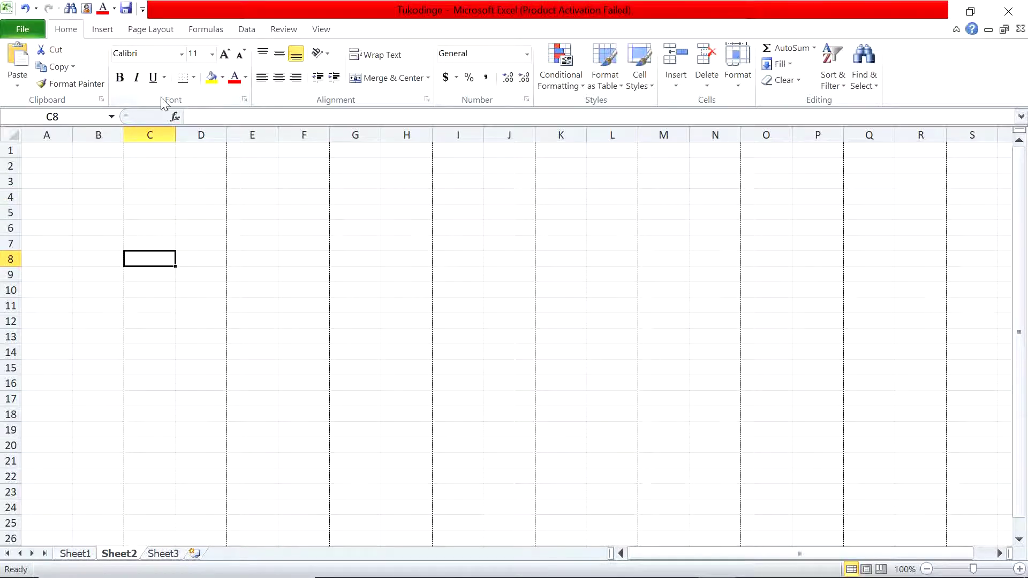
pyautogui.click(54, 159)
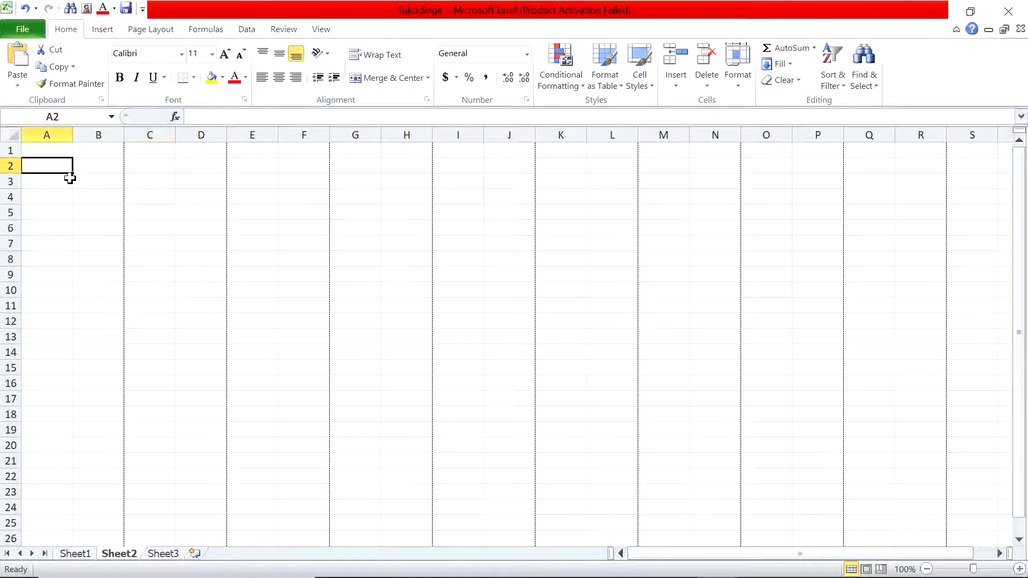
pyautogui.write('Bo')
pyautogui.press('BackSpace')
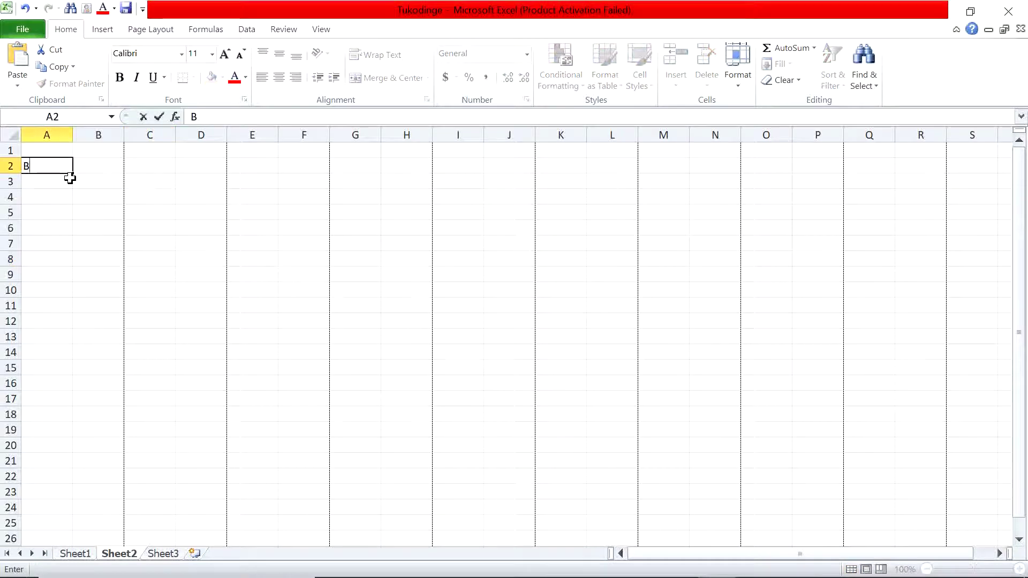
pyautogui.write('Tukodinge')
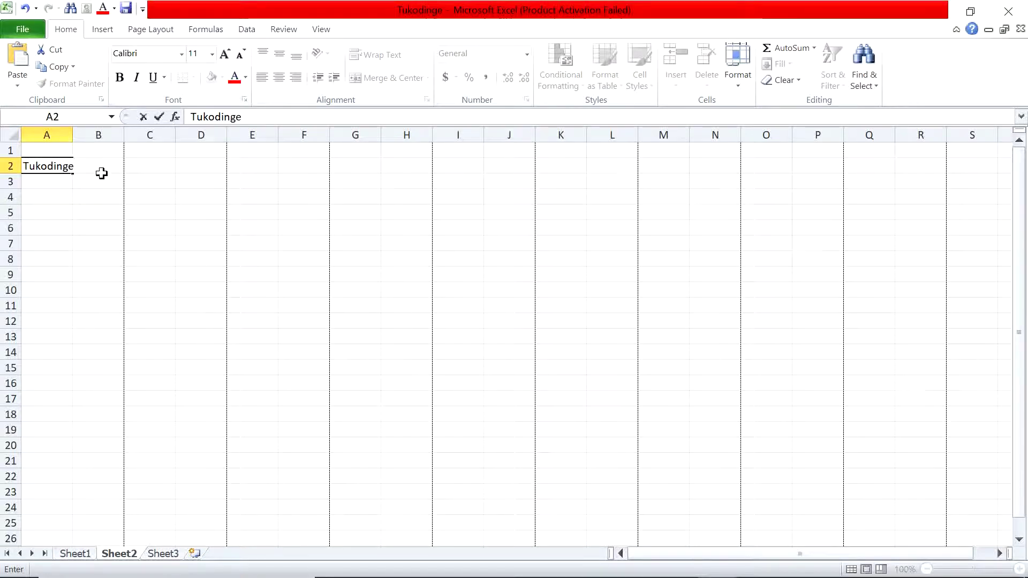
# Make the text in cell A2 bold and autofit column A to its contents.
pyautogui.click(100, 176)
pyautogui.click(63, 165)
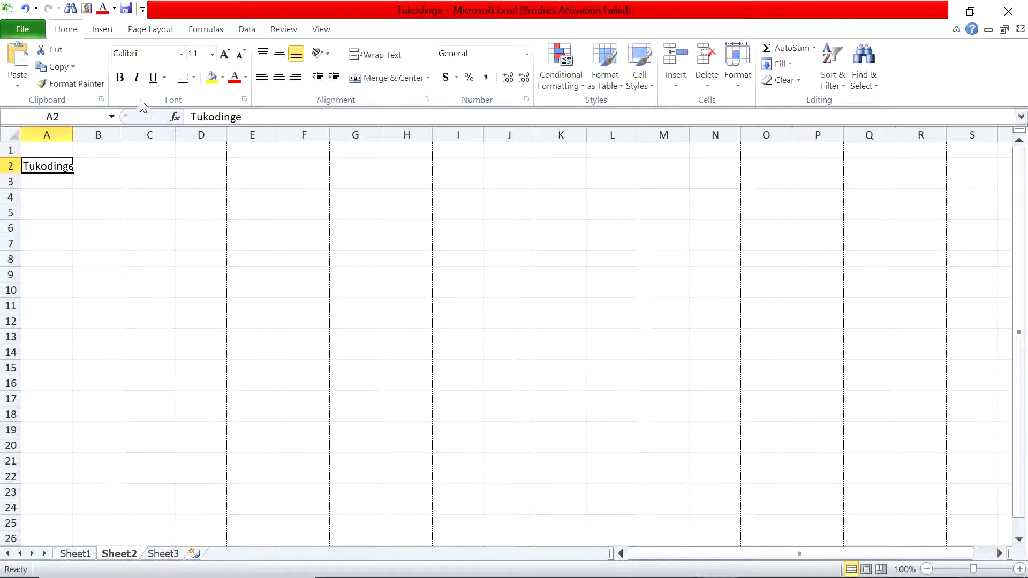
pyautogui.click(119, 78)
pyautogui.click(131, 182)
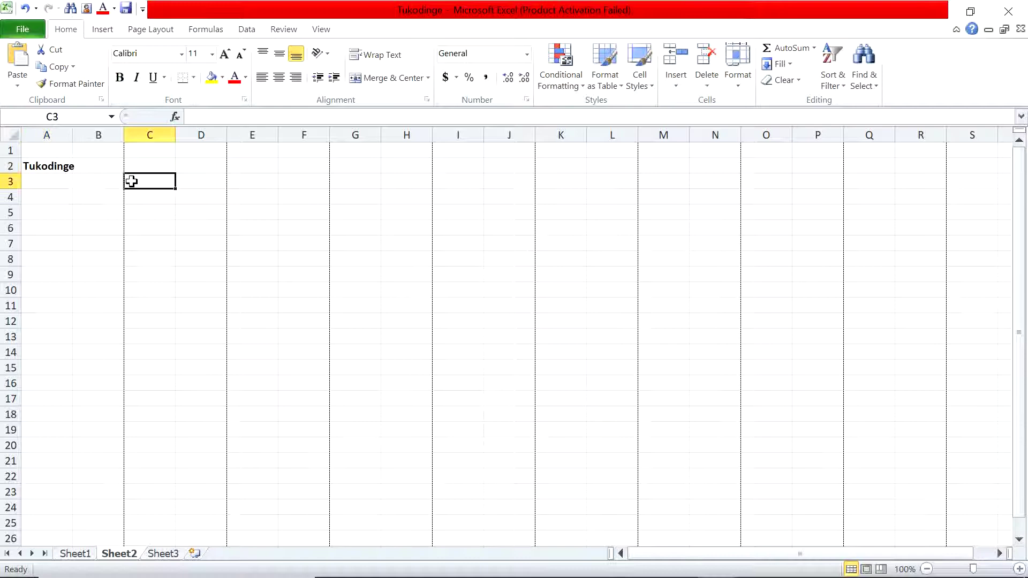
pyautogui.doubleClick(72, 135)
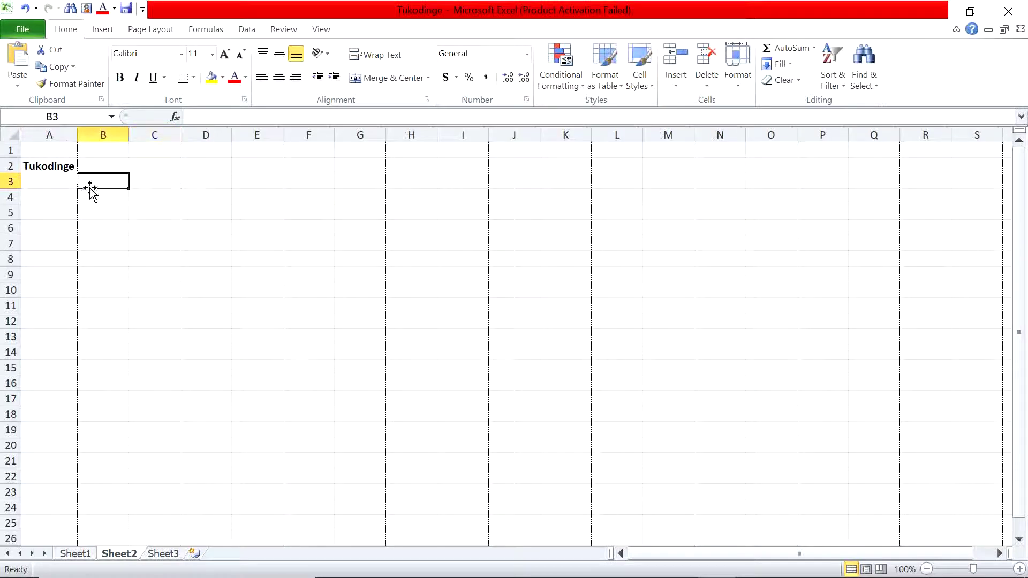
# Clear the text from cell A2.
pyautogui.click(60, 168)
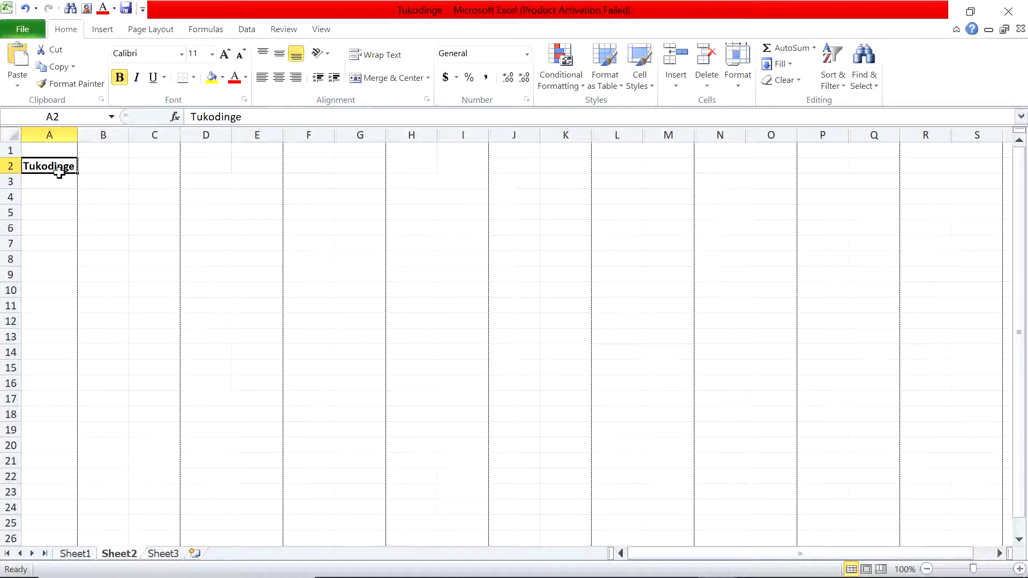
pyautogui.press('BackSpace')
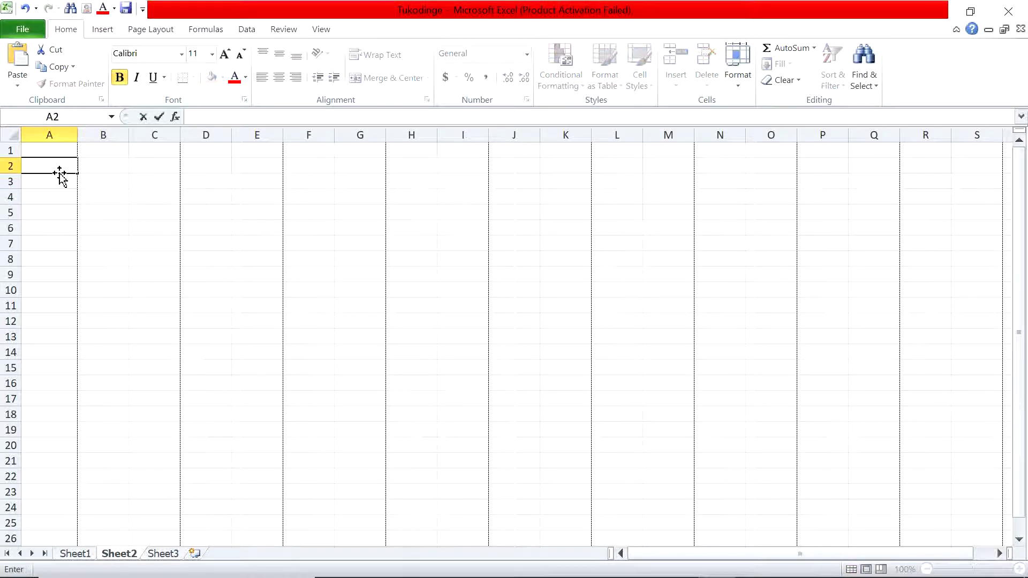
pyautogui.click(107, 184)
pyautogui.click(27, 166)
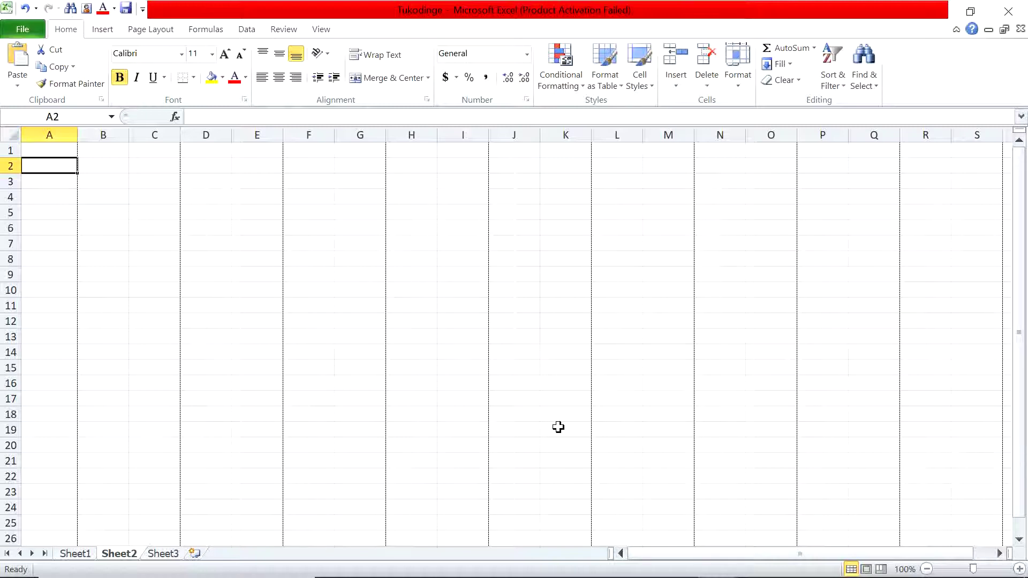
# Switch to the classwork document in Word and copy the entire employee table, including its header row.
pyautogui.moveTo(621, 577)
pyautogui.click(754, 571)
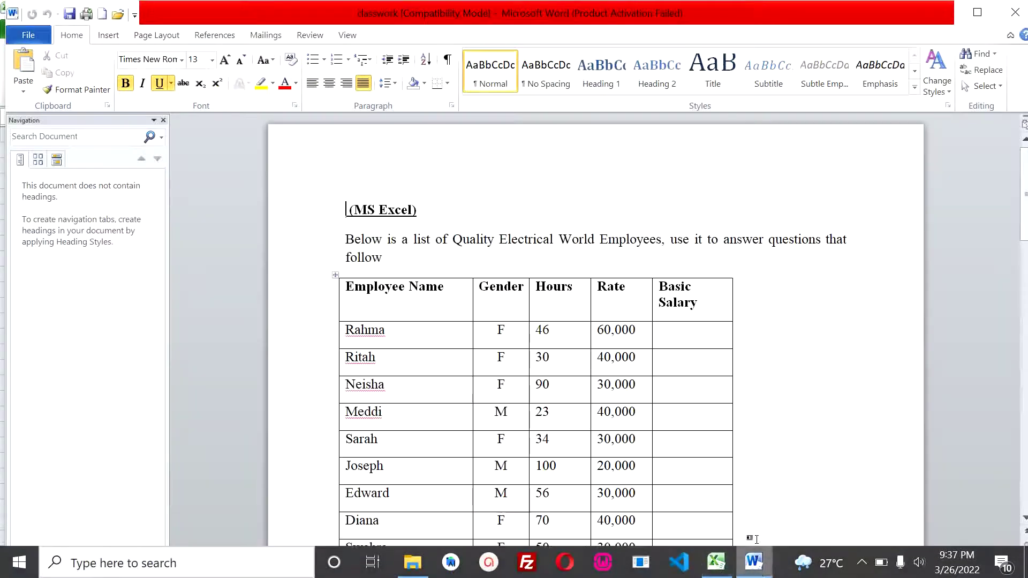
pyautogui.scroll(-4, 465, 265)
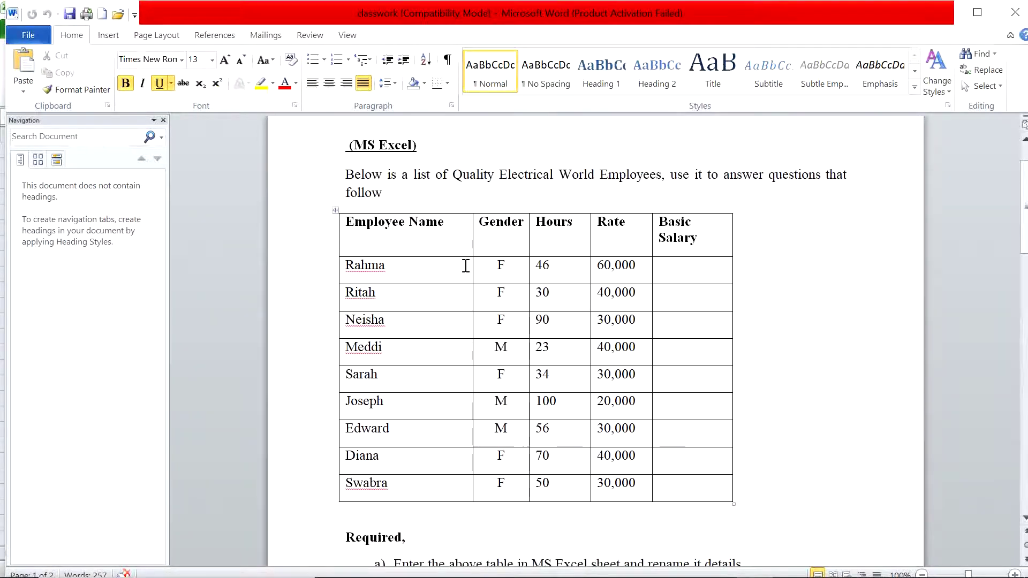
pyautogui.scroll(1, 466, 265)
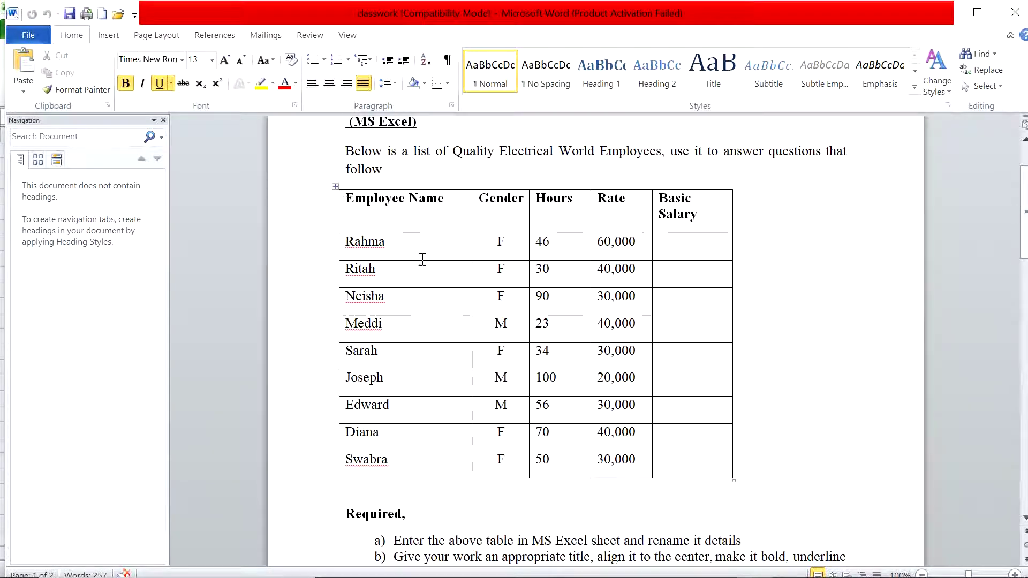
pyautogui.click(349, 198)
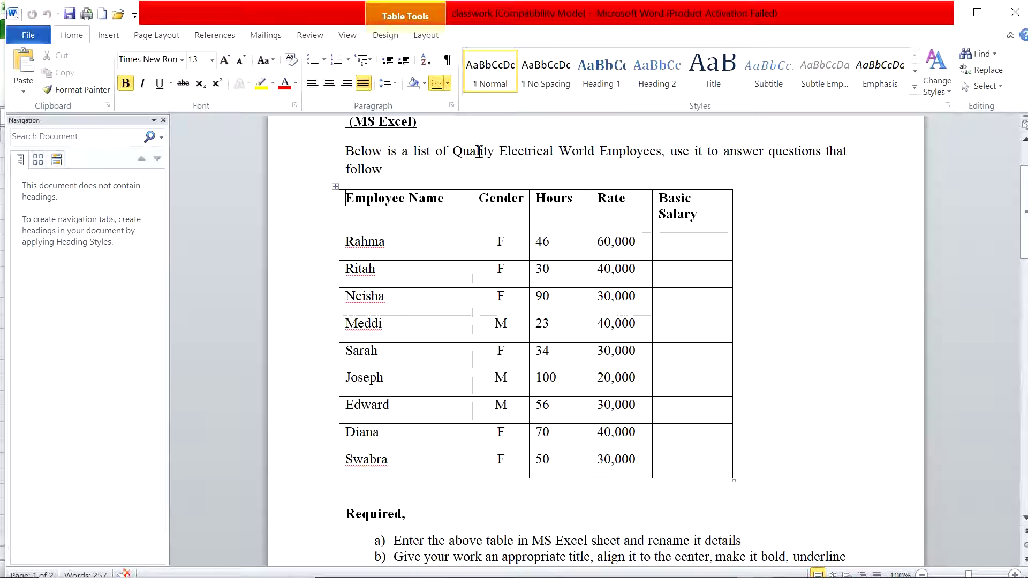
pyautogui.moveTo(502, 153); pyautogui.dragTo(598, 154)
pyautogui.click(427, 214)
pyautogui.moveTo(349, 202); pyautogui.dragTo(685, 465)
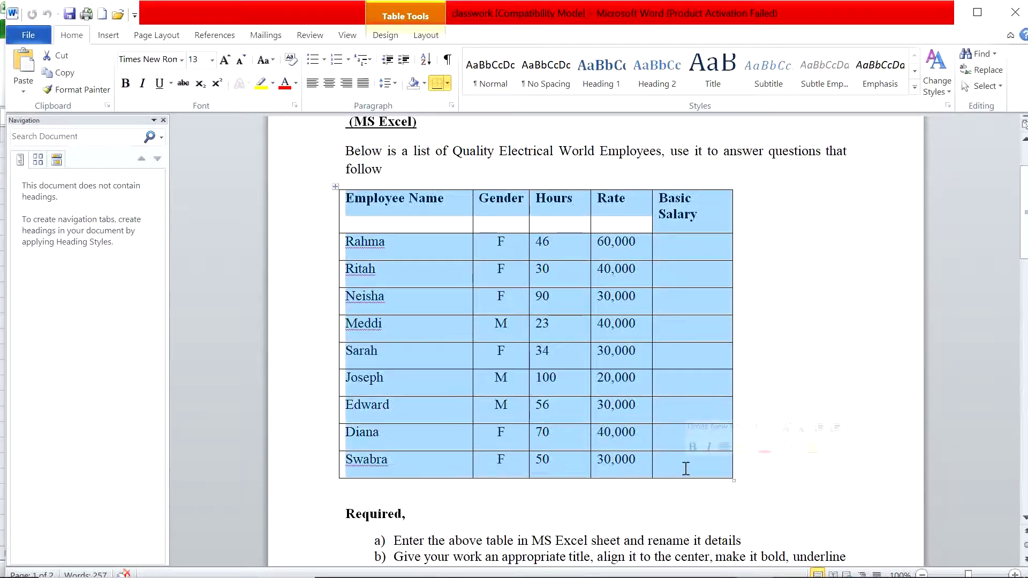
pyautogui.hotkey('ctrl', 'c')
# Return to the Excel workbook and paste the copied employee table into Sheet2 starting at cell A1.
pyautogui.hotkey('alt', 'Tab')
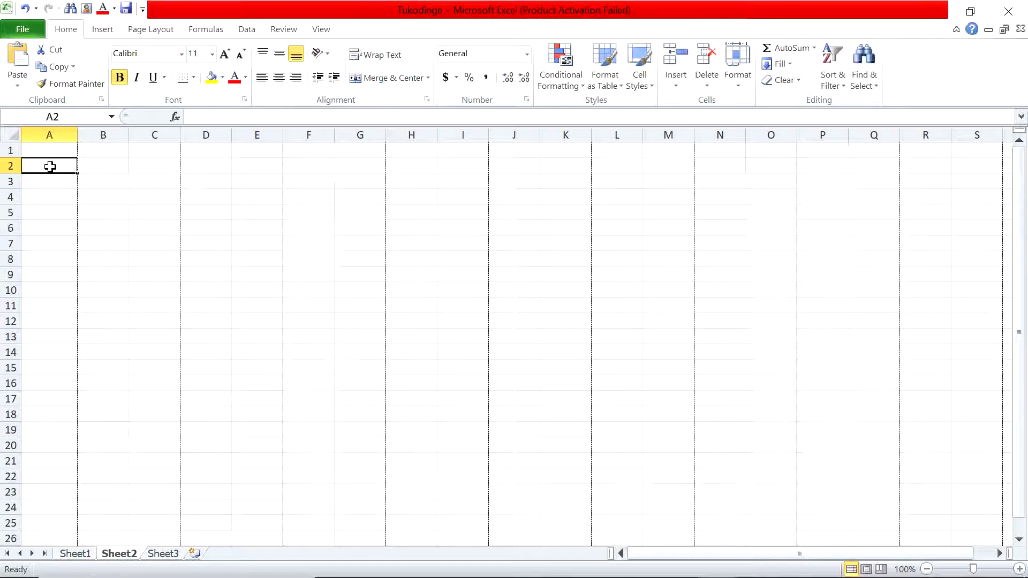
pyautogui.click(61, 151)
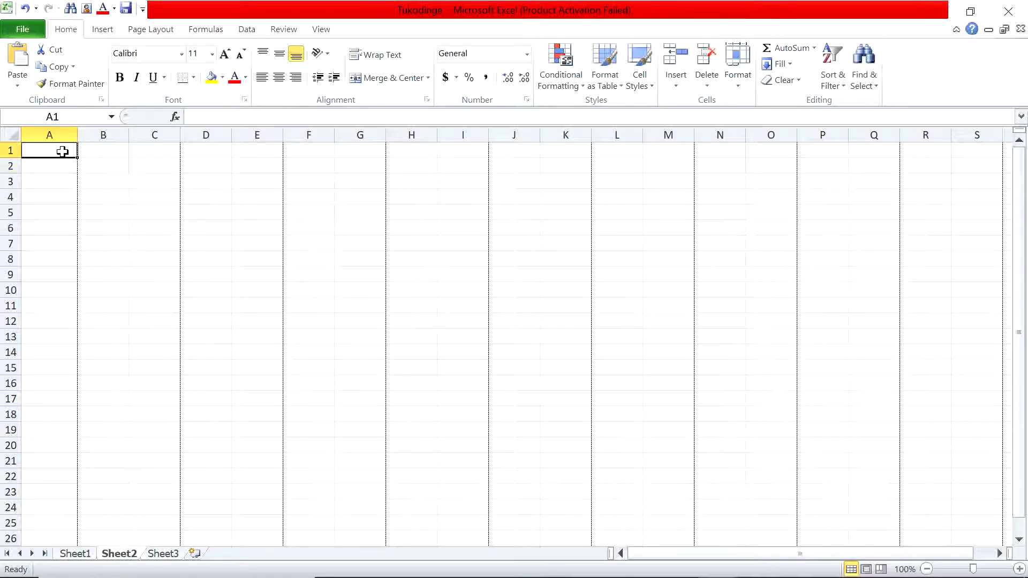
pyautogui.hotkey('ctrl', 'v')
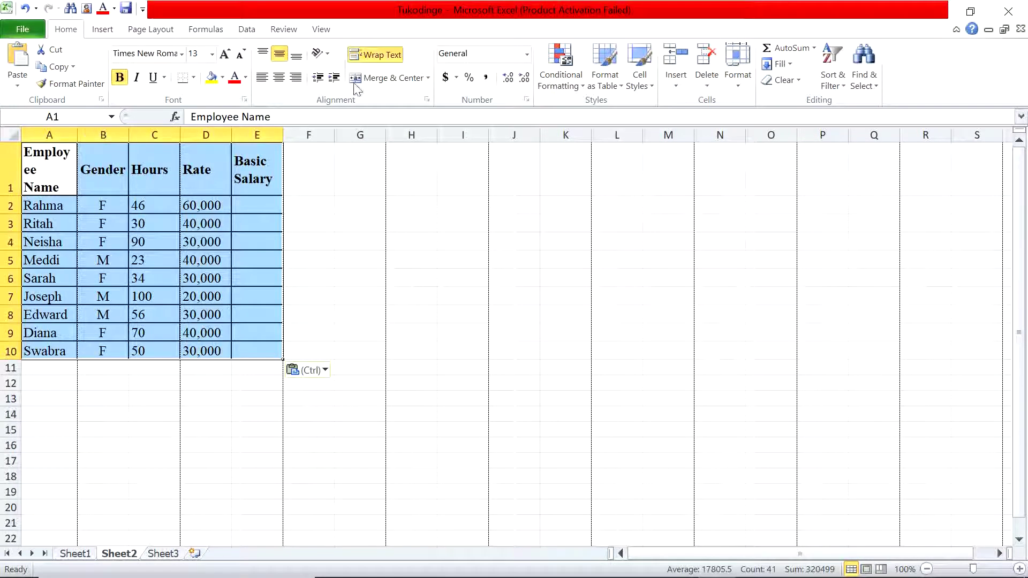
# Try to change the Wrap Text setting on the pasted table A1:E10 and its header row.
pyautogui.click(387, 59)
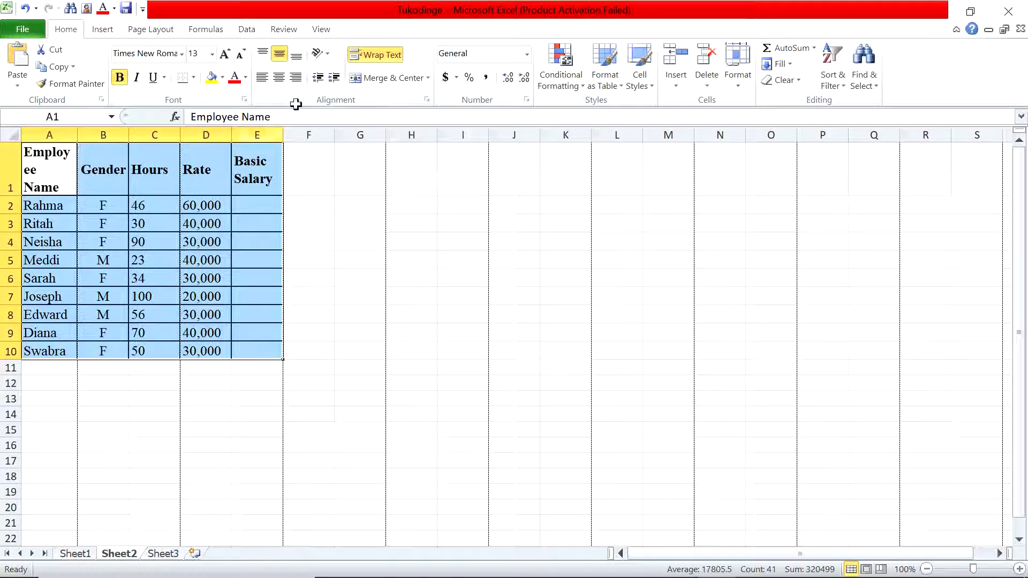
pyautogui.moveTo(75, 171); pyautogui.dragTo(257, 353)
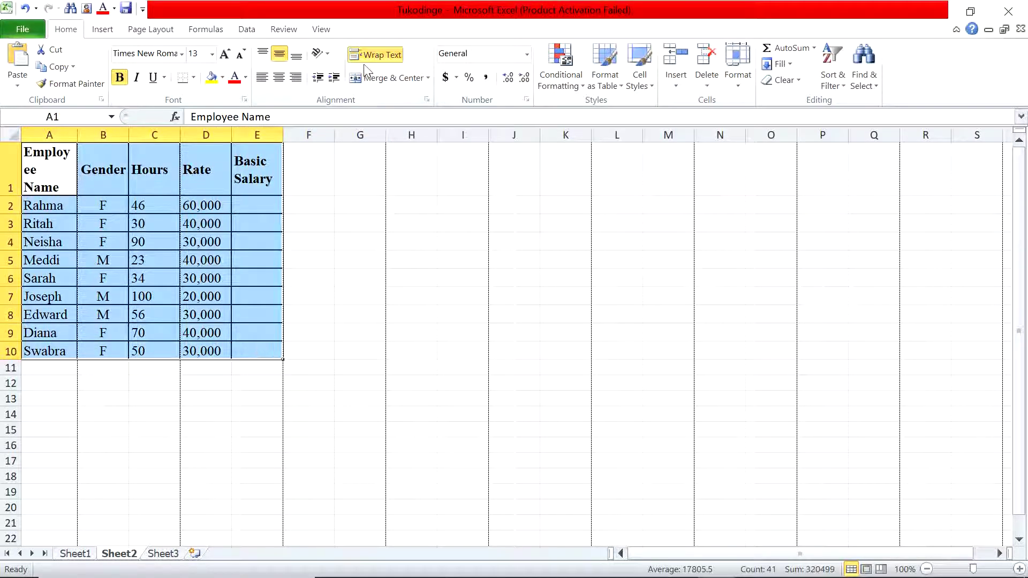
pyautogui.click(75, 169)
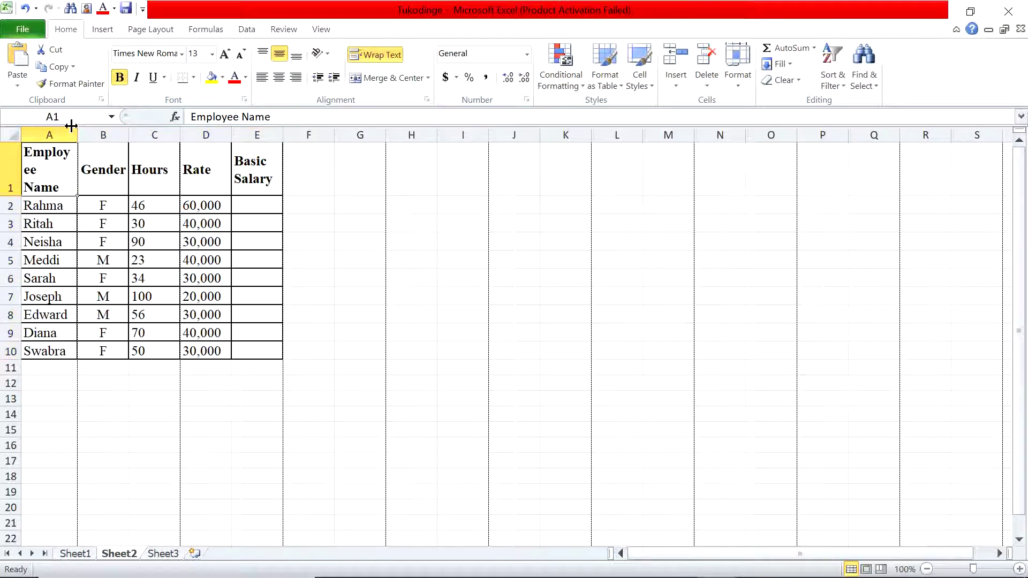
pyautogui.moveTo(76, 132); pyautogui.dragTo(244, 169)
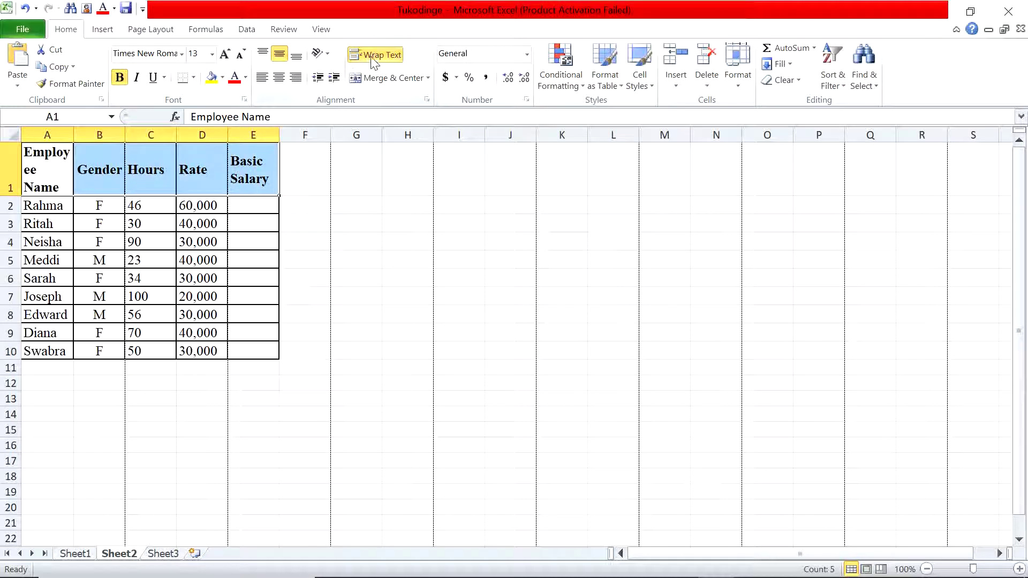
pyautogui.click(53, 155)
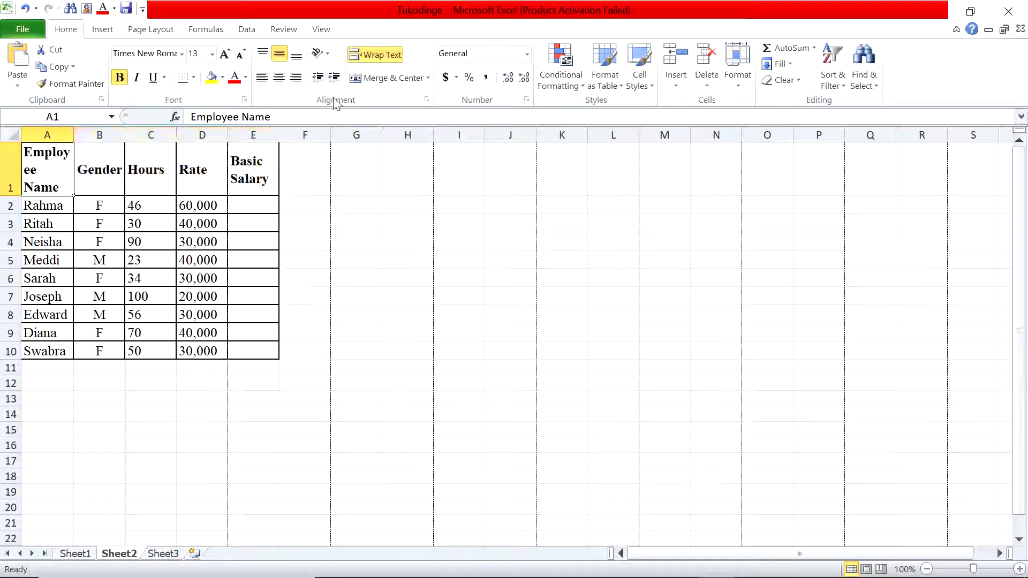
# Widen columns A through E and reapply Wrap Text to the Employee Name header in A1.
pyautogui.click(293, 200)
pyautogui.click(60, 159)
pyautogui.moveTo(74, 135); pyautogui.dragTo(456, 135)
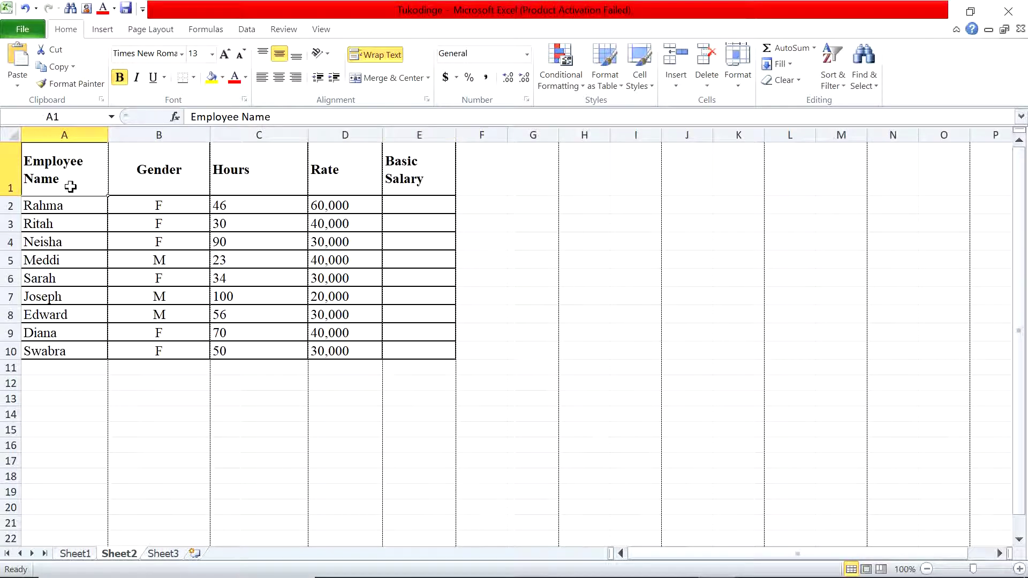
pyautogui.doubleClick(375, 59)
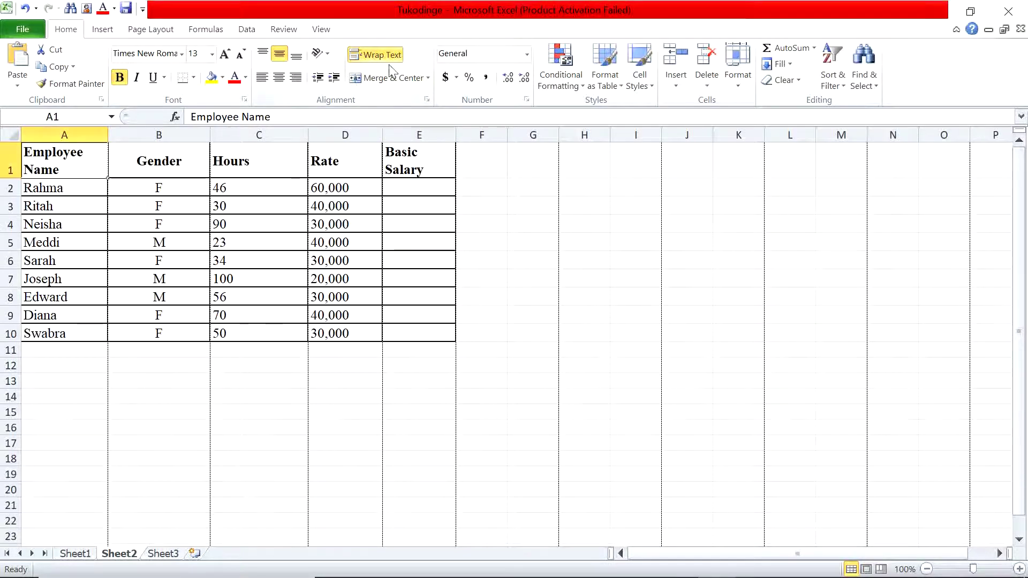
# Check the Wrap Text setting of the header cells B1 through E1.
pyautogui.click(121, 147)
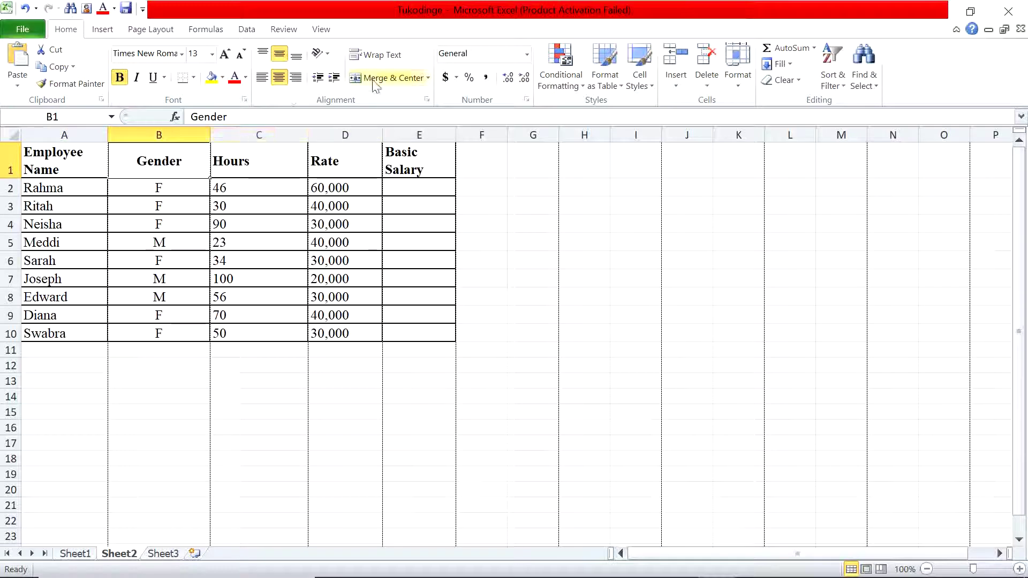
pyautogui.click(289, 157)
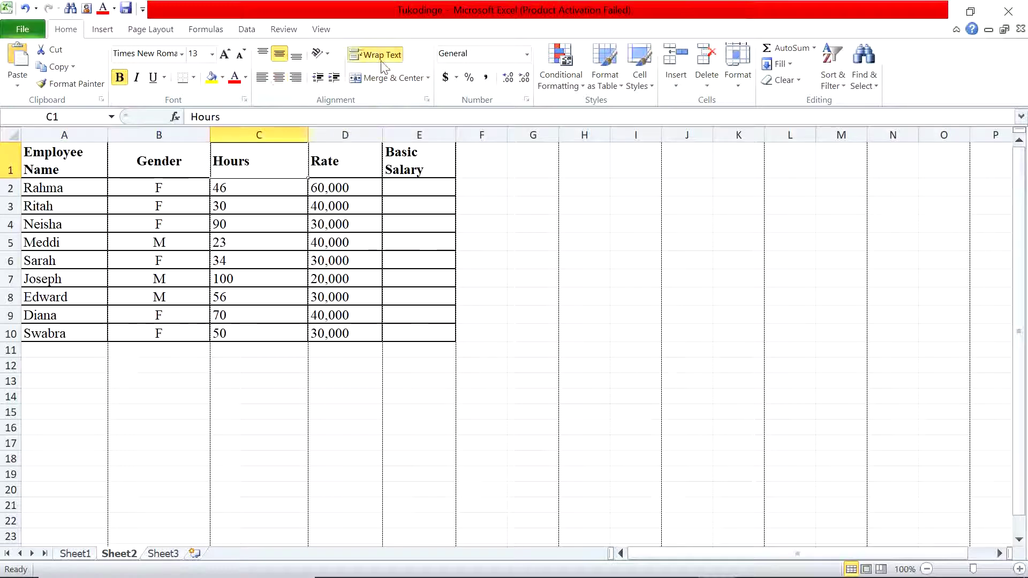
pyautogui.click(342, 159)
pyautogui.click(418, 161)
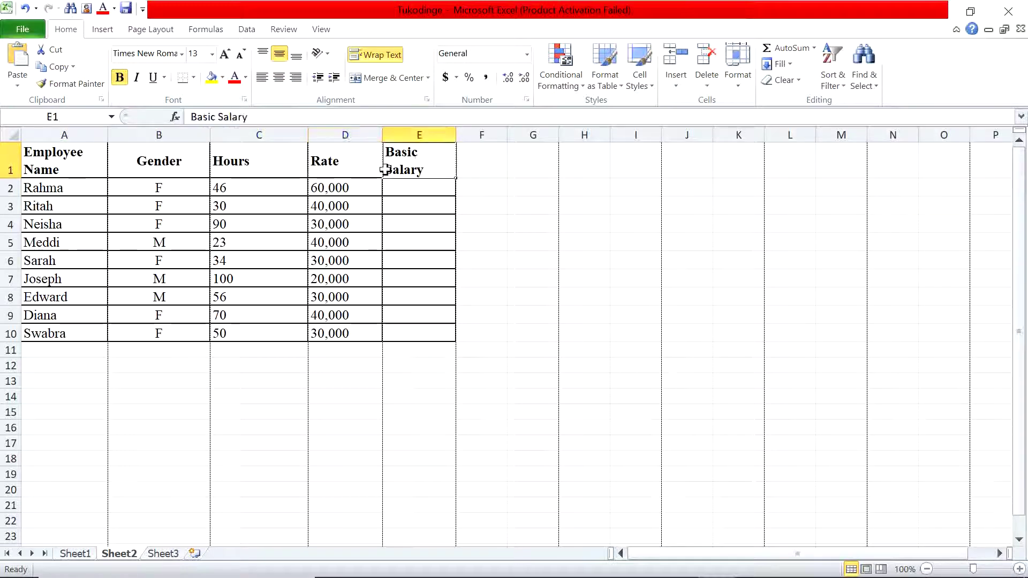
pyautogui.click(347, 156)
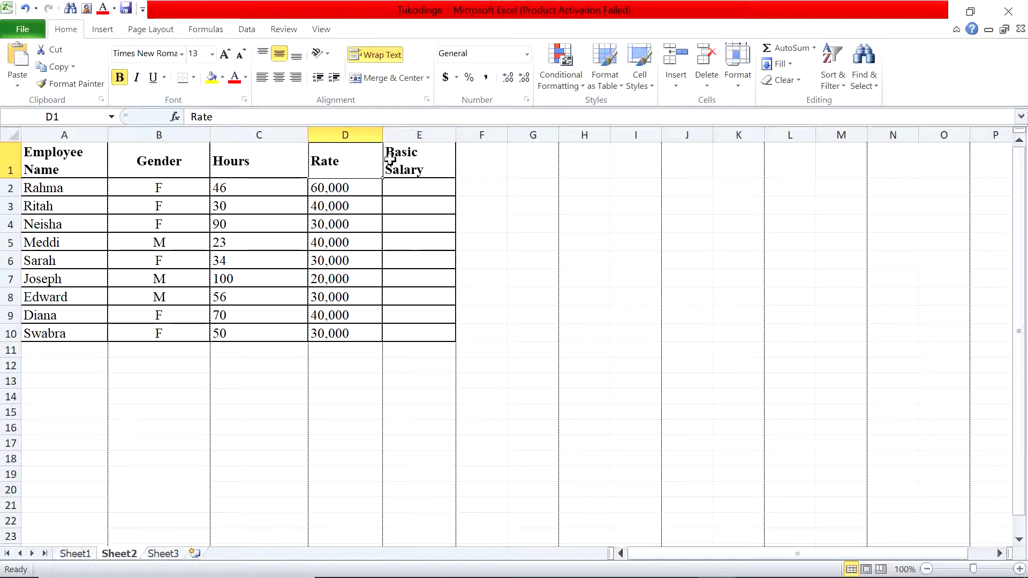
# Widen columns D and E so the Basic Salary header fits on one line, and autofit column A.
pyautogui.click(406, 166)
pyautogui.moveTo(457, 135); pyautogui.dragTo(476, 135)
pyautogui.doubleClick(383, 134)
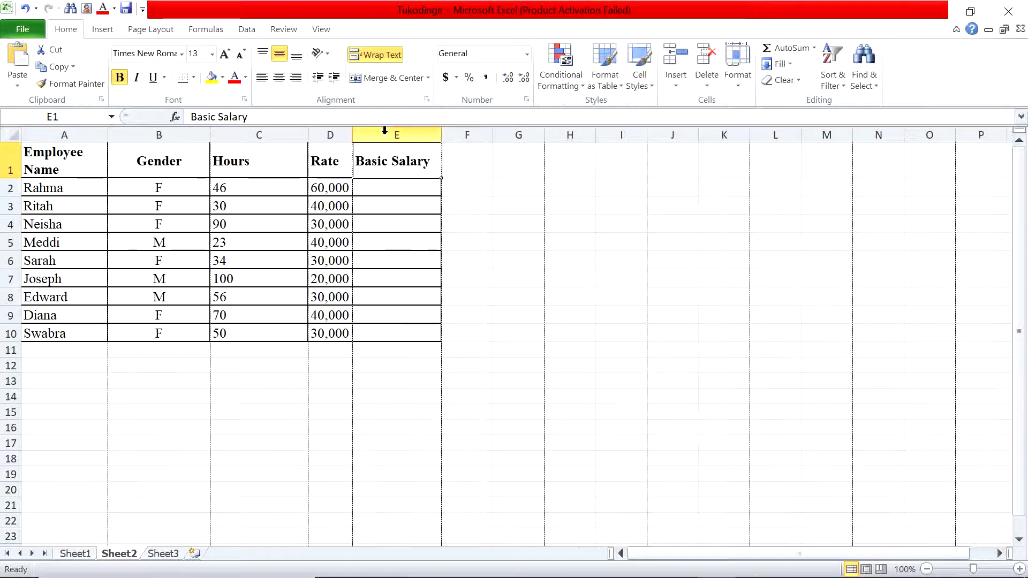
pyautogui.moveTo(351, 135); pyautogui.dragTo(387, 135)
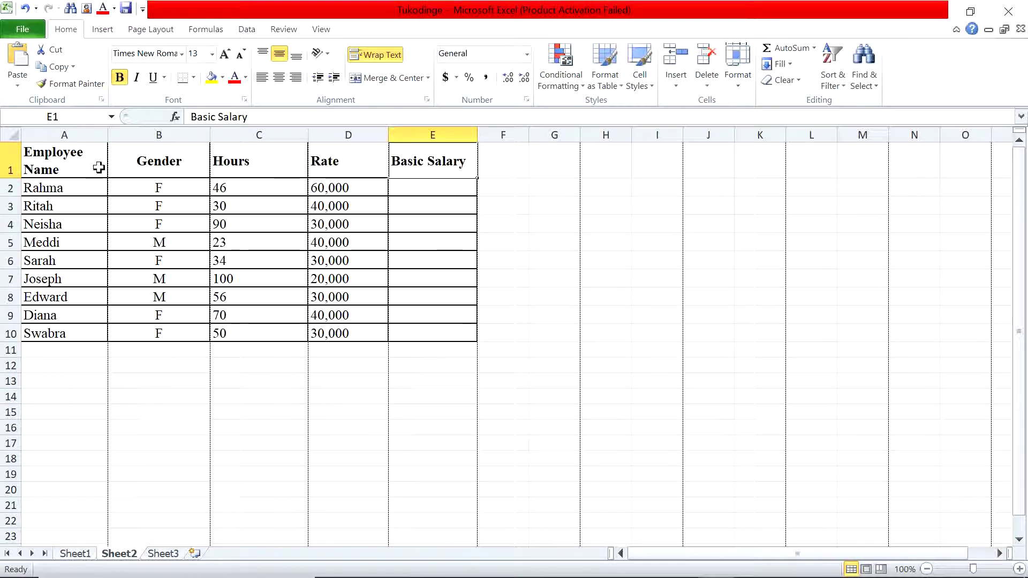
pyautogui.doubleClick(105, 140)
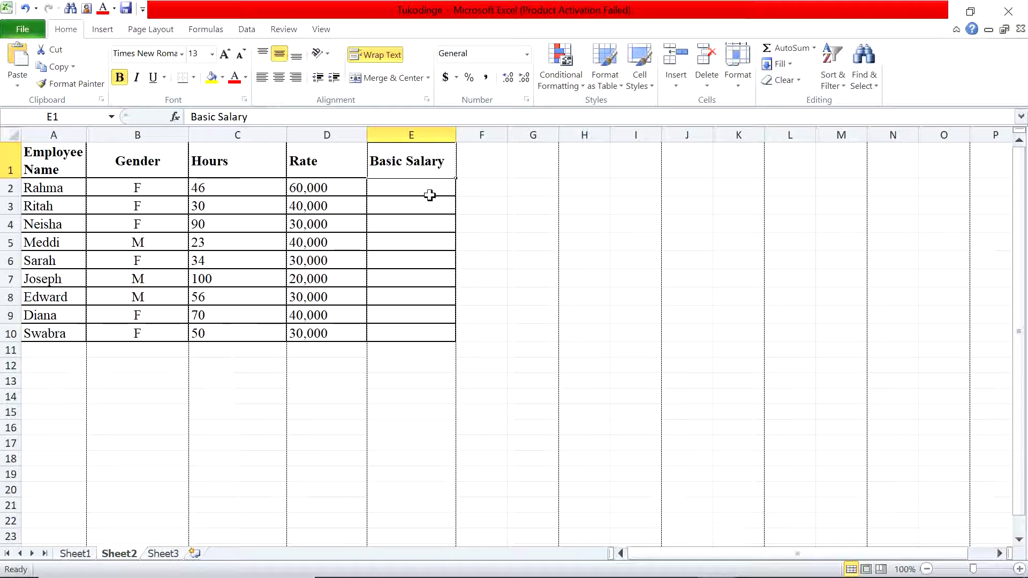
# Review the employee data in A2:D10, read the Required task list in the Word document, and return to the Excel worksheet.
pyautogui.click(405, 189)
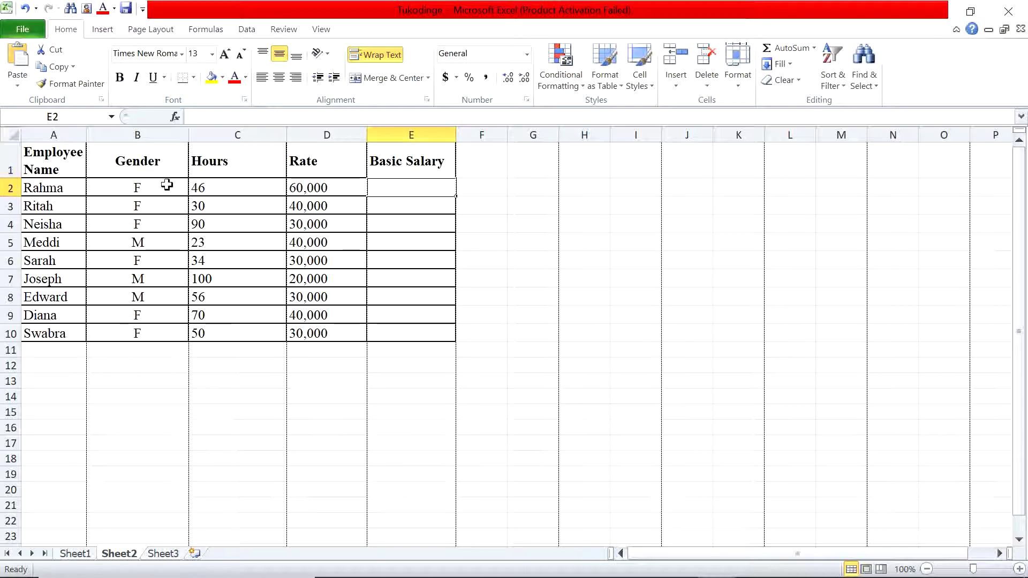
pyautogui.moveTo(63, 186); pyautogui.dragTo(322, 333)
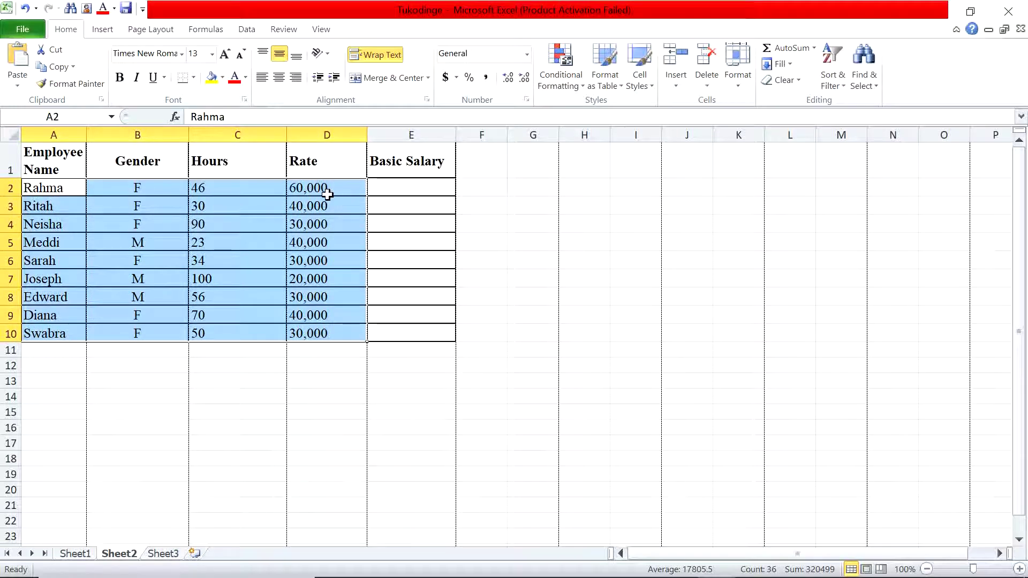
pyautogui.click(141, 187)
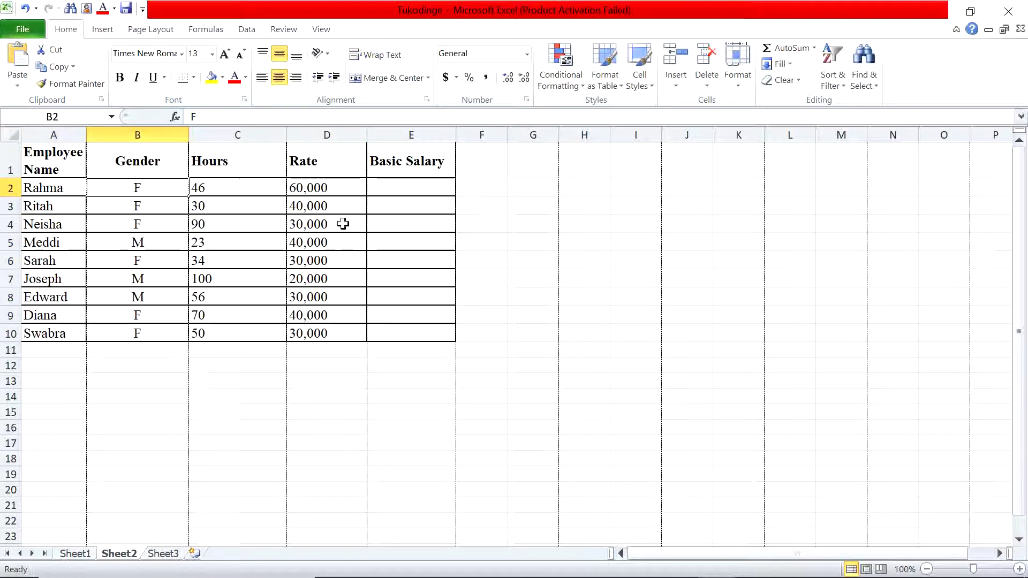
pyautogui.click(753, 562)
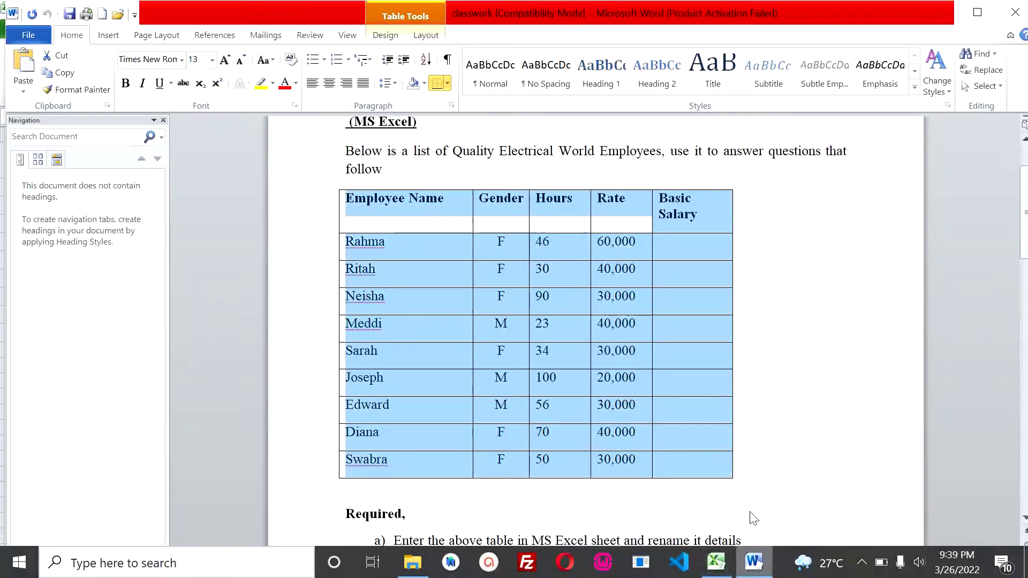
pyautogui.scroll(-5, 730, 344)
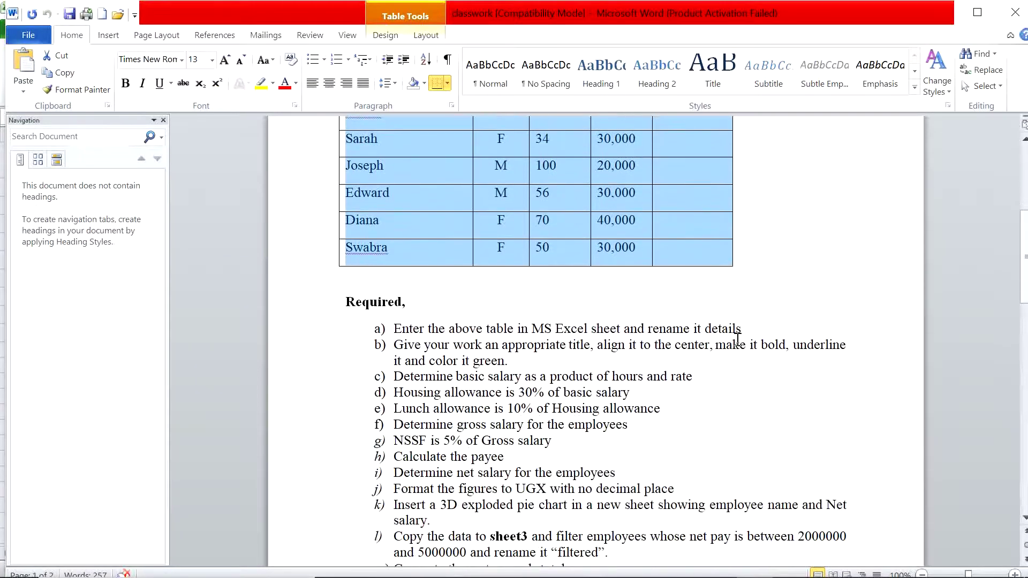
pyautogui.scroll(-1, 738, 339)
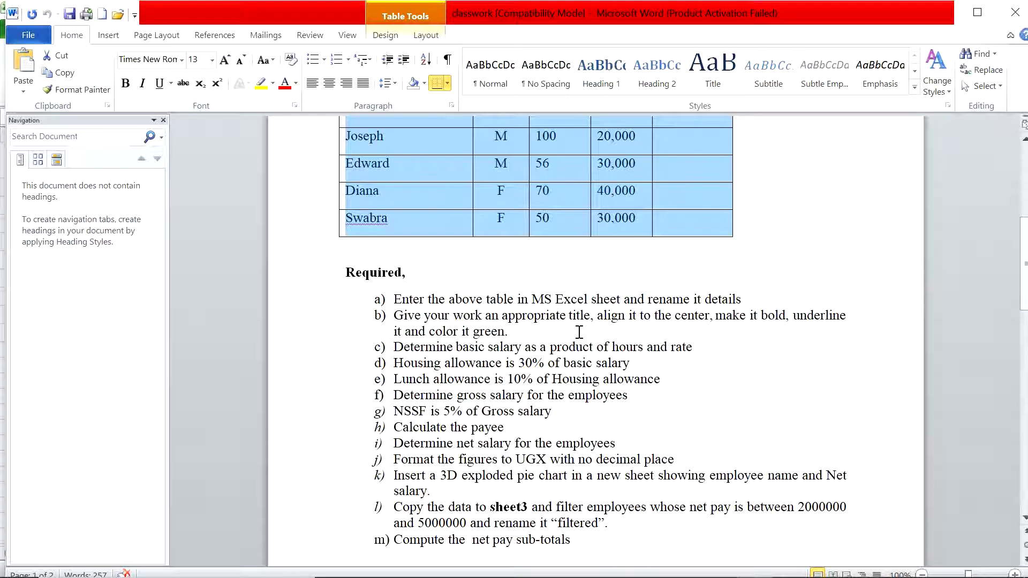
pyautogui.hotkey('alt', 'Tab')
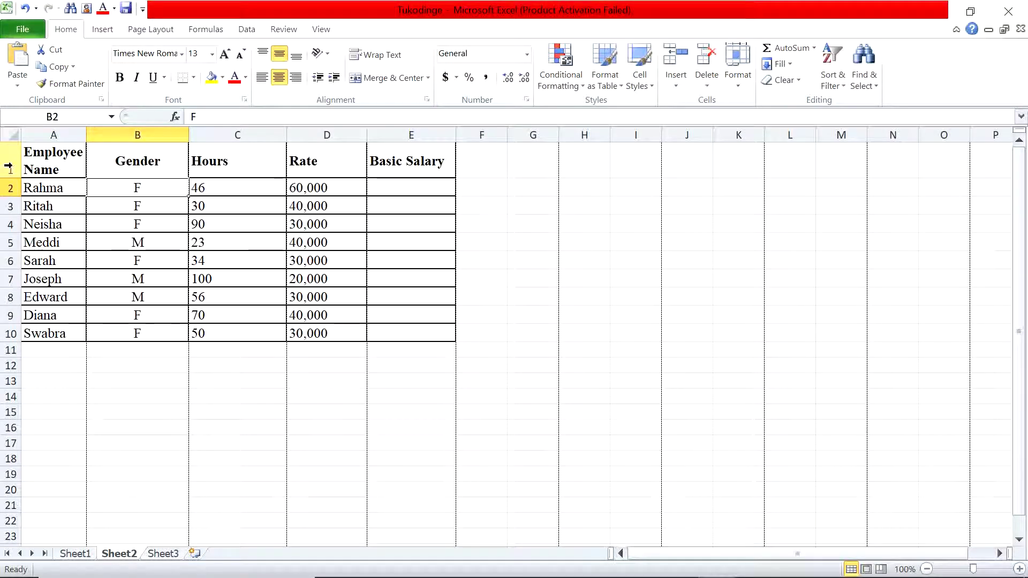
# Insert blank cells above the header range A1:E1, shifting the table cells down.
pyautogui.moveTo(58, 163); pyautogui.dragTo(420, 171)
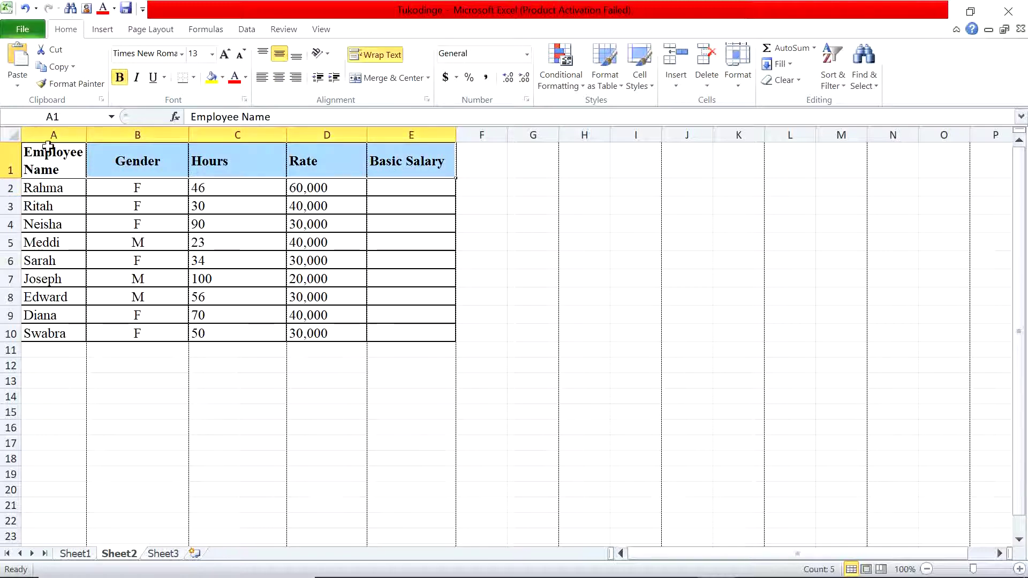
pyautogui.click(80, 167)
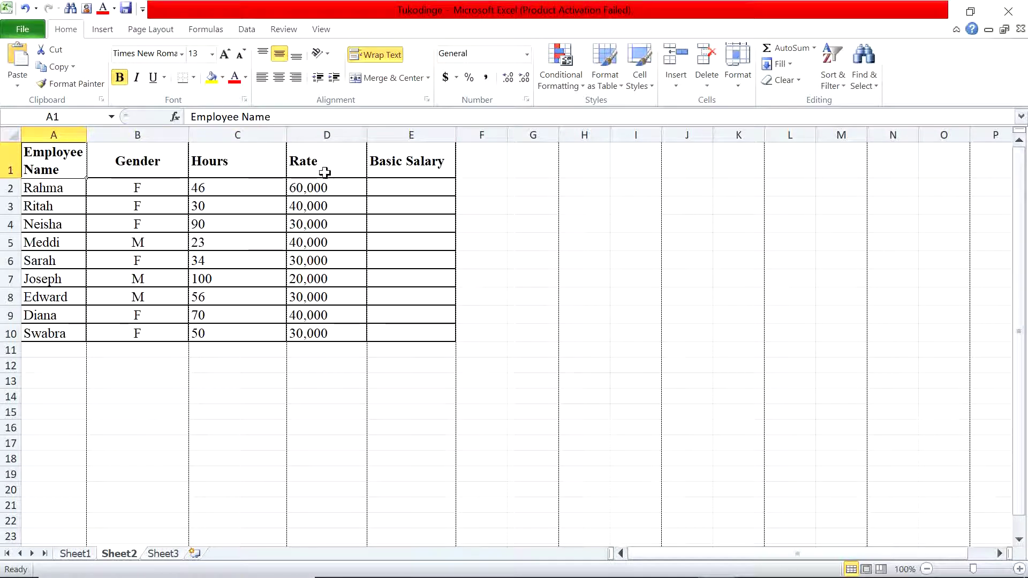
pyautogui.click(192, 203)
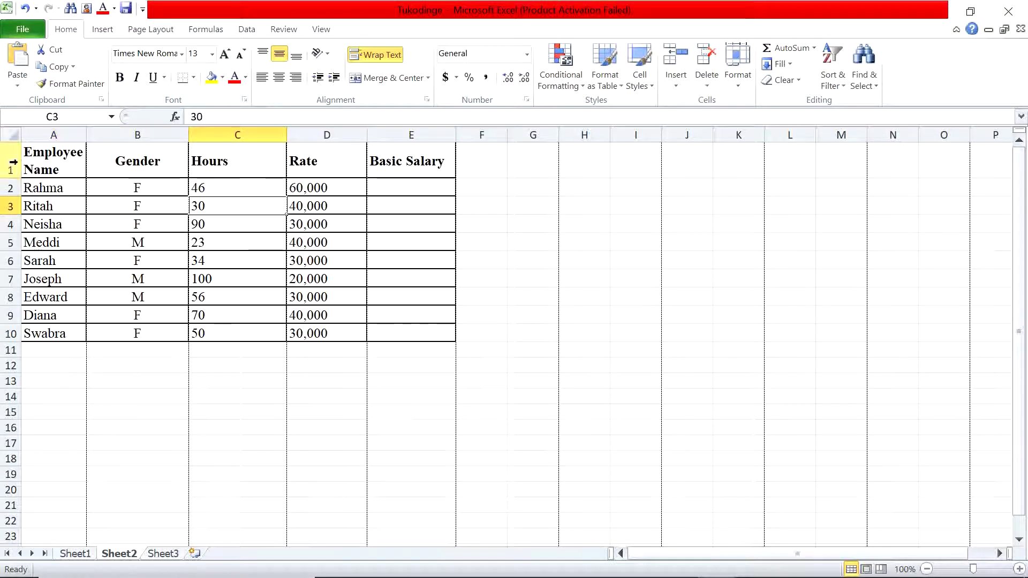
pyautogui.click(47, 161)
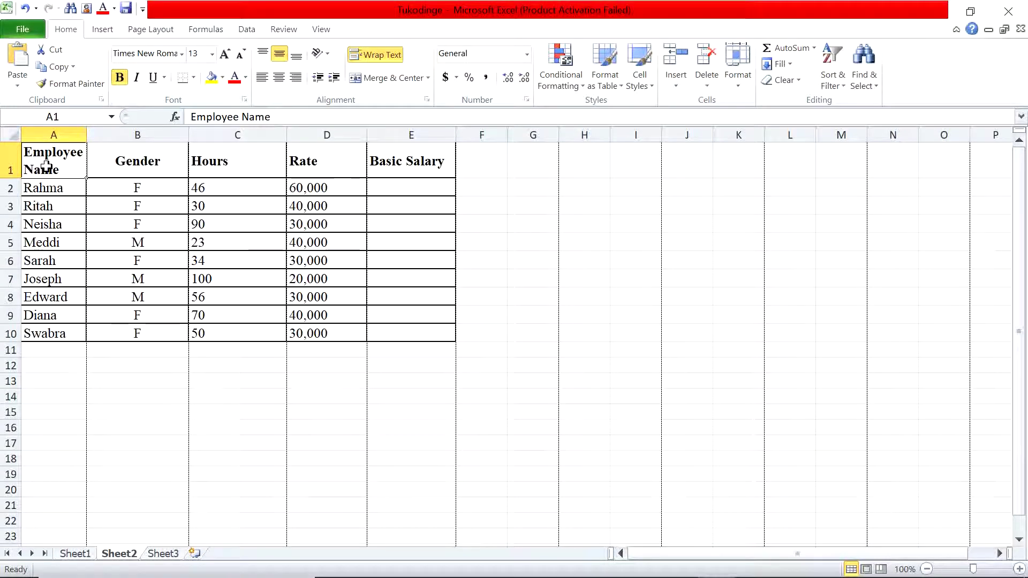
pyautogui.moveTo(47, 166); pyautogui.dragTo(418, 172)
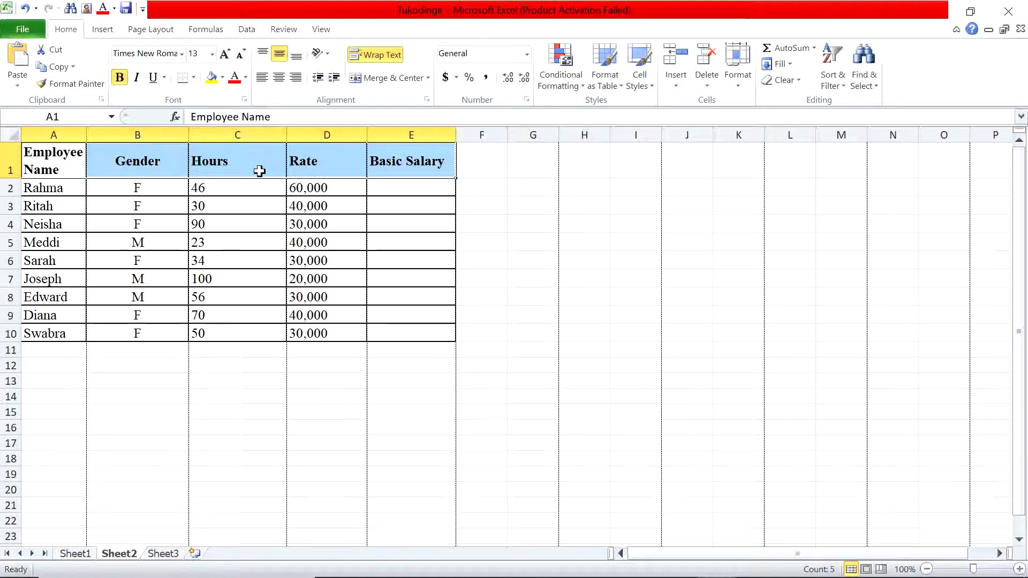
pyautogui.rightClick(148, 163)
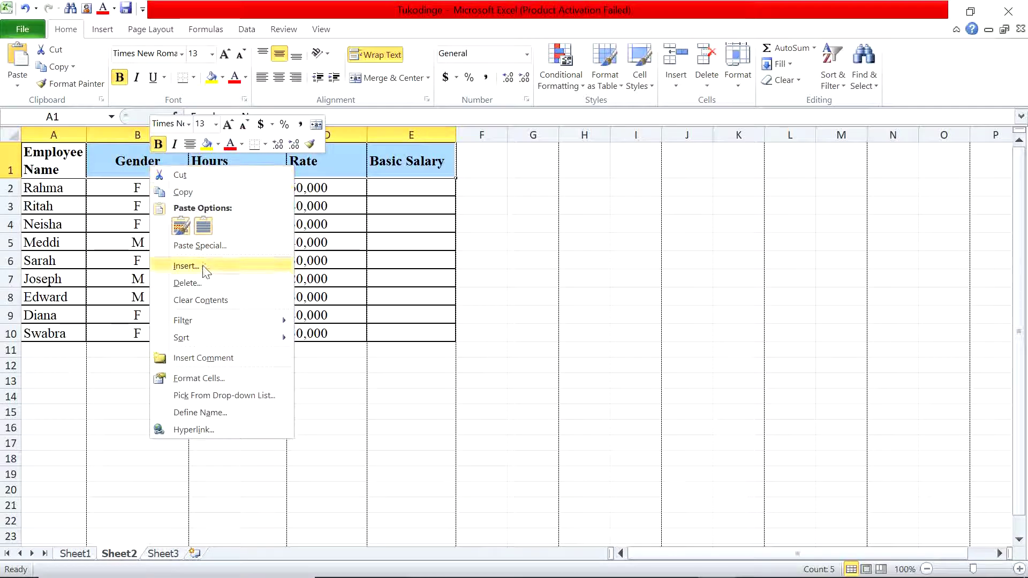
pyautogui.click(237, 265)
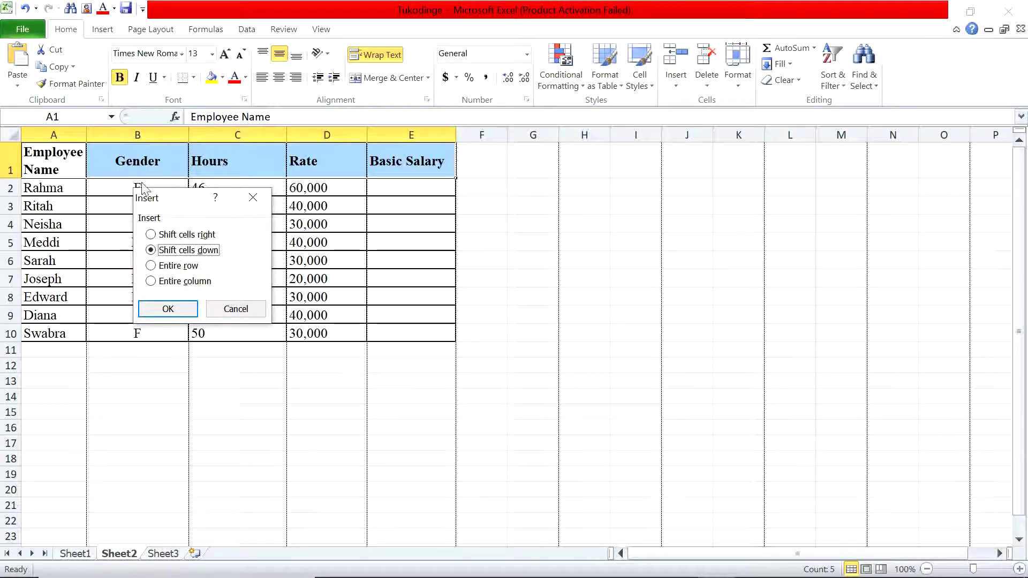
pyautogui.click(173, 311)
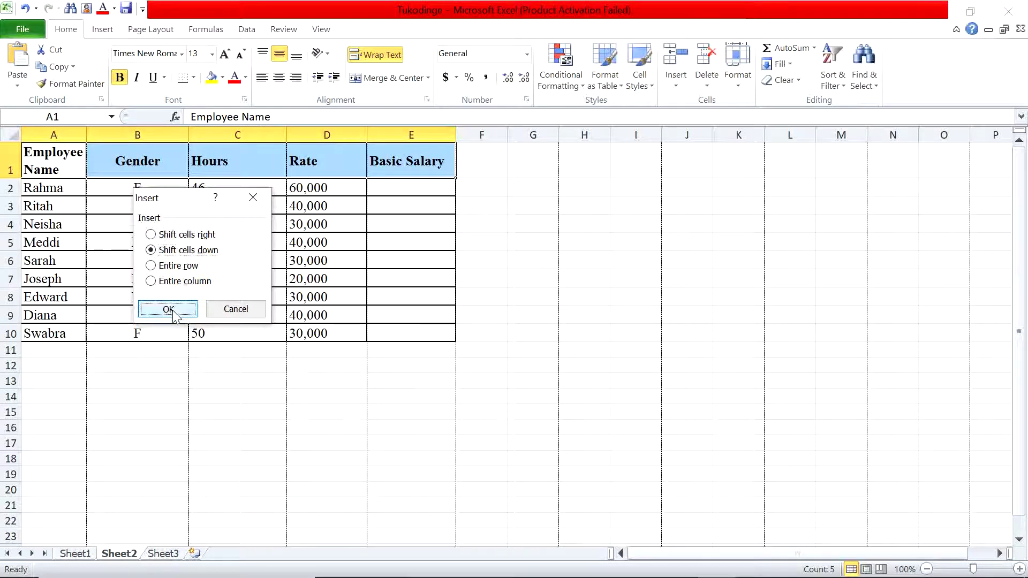
# Enter the title PAYROLL in cell A1 above the employee table.
pyautogui.click(56, 152)
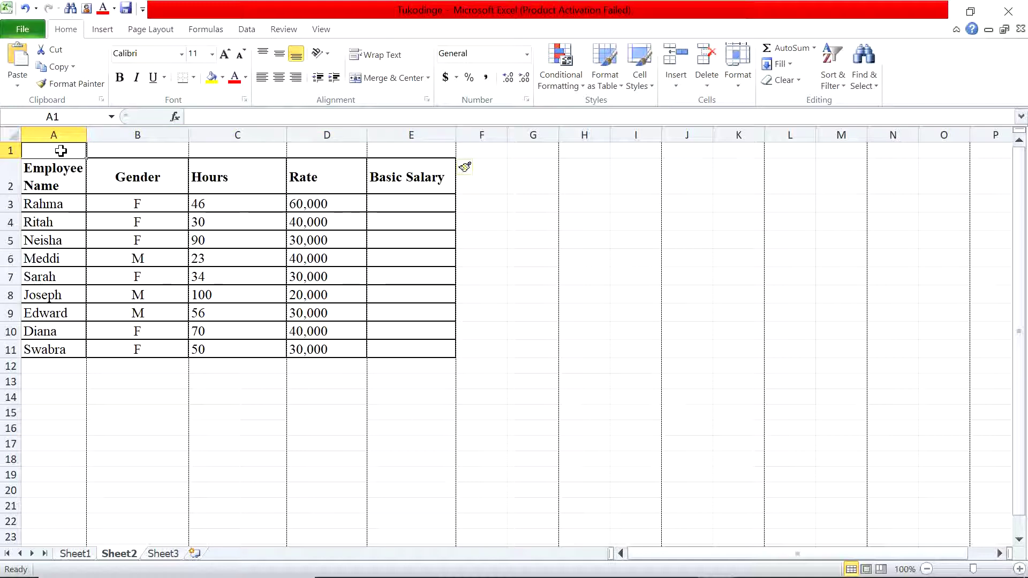
pyautogui.write('P')
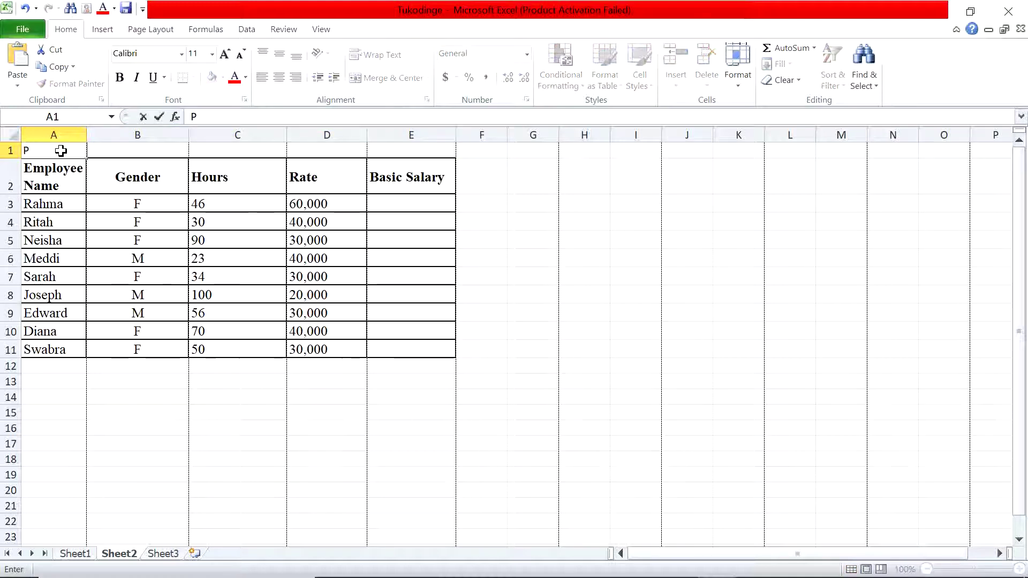
pyautogui.write('A')
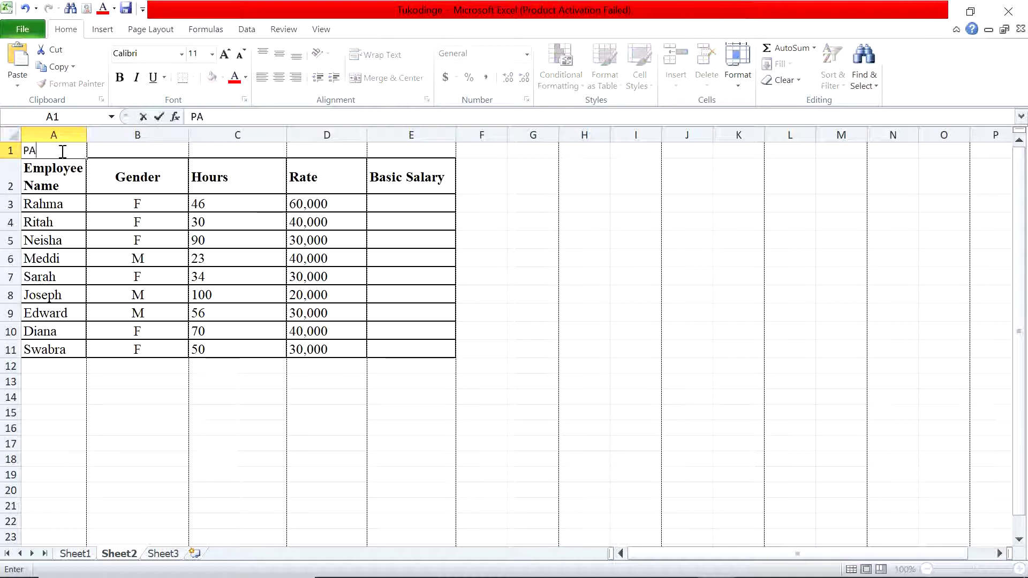
pyautogui.write('ROLL')
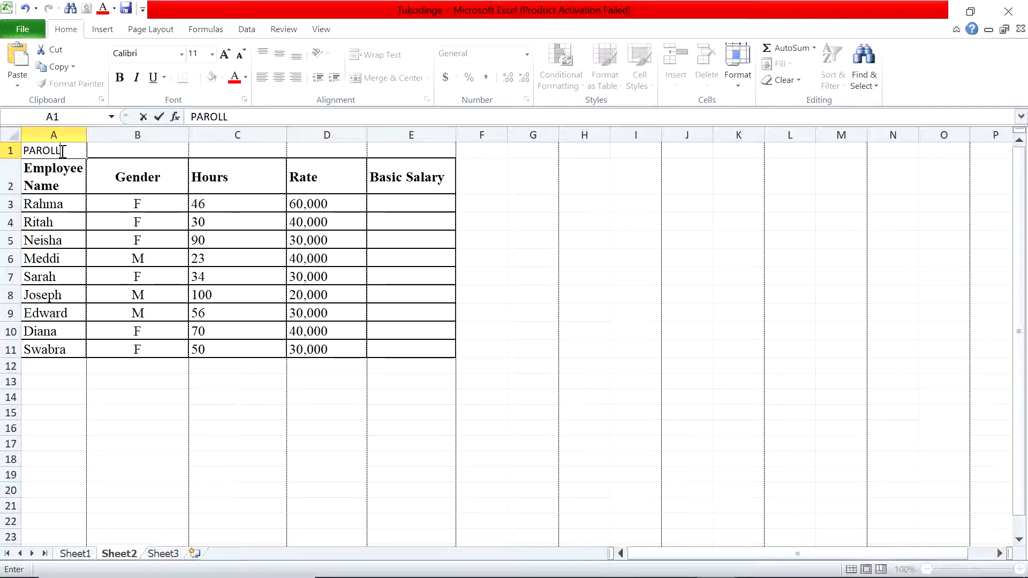
pyautogui.click(35, 154)
pyautogui.write('Y')
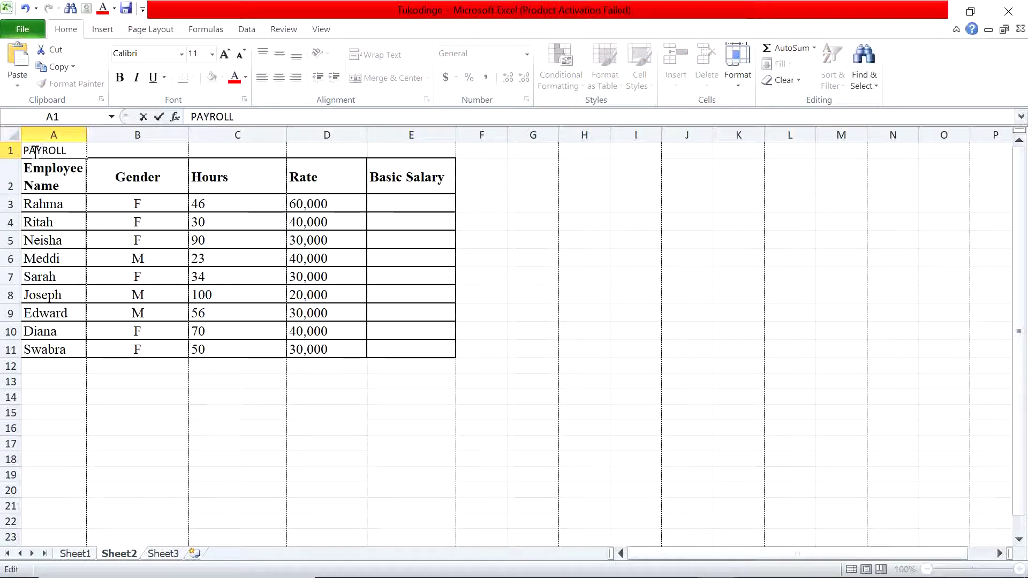
pyautogui.click(89, 170)
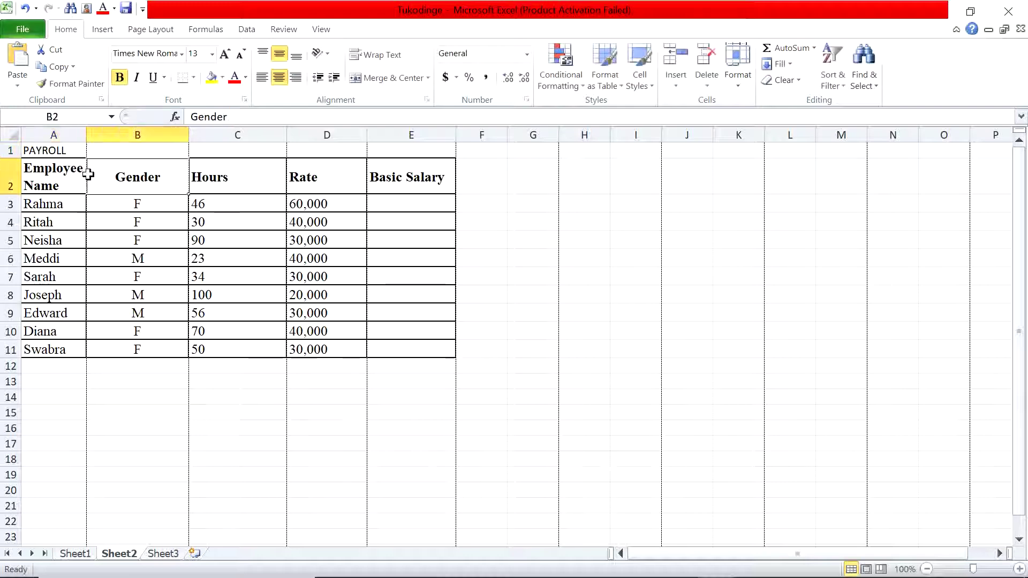
# Merge and center the PAYROLL title across A1:E1.
pyautogui.click(50, 150)
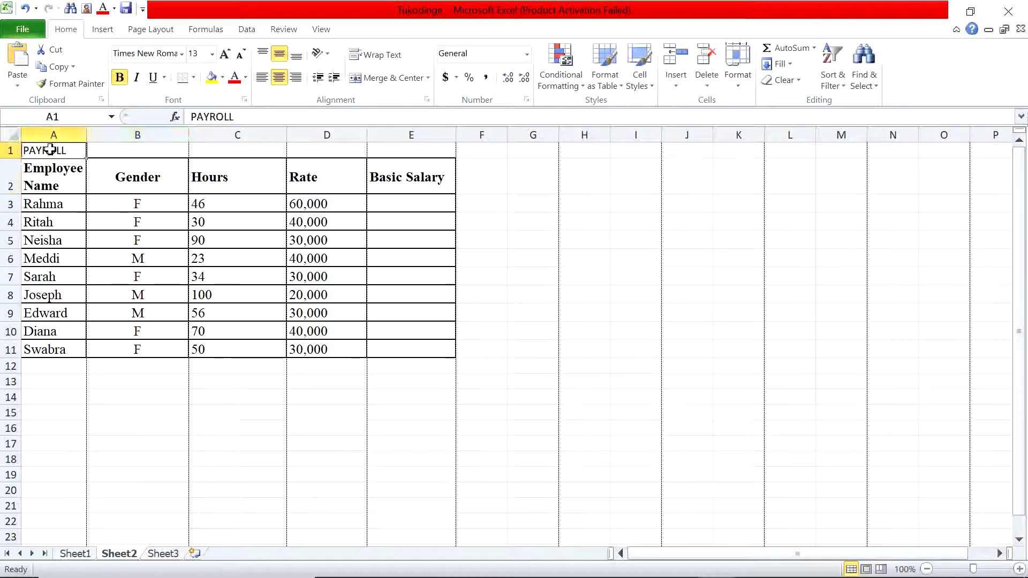
pyautogui.click(145, 147)
pyautogui.moveTo(145, 148); pyautogui.dragTo(401, 144)
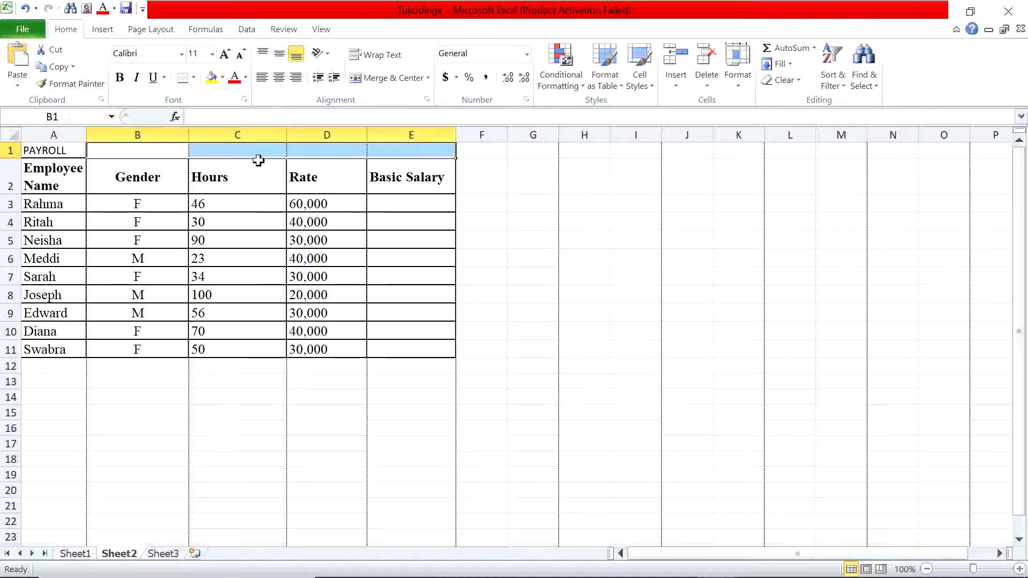
pyautogui.click(68, 153)
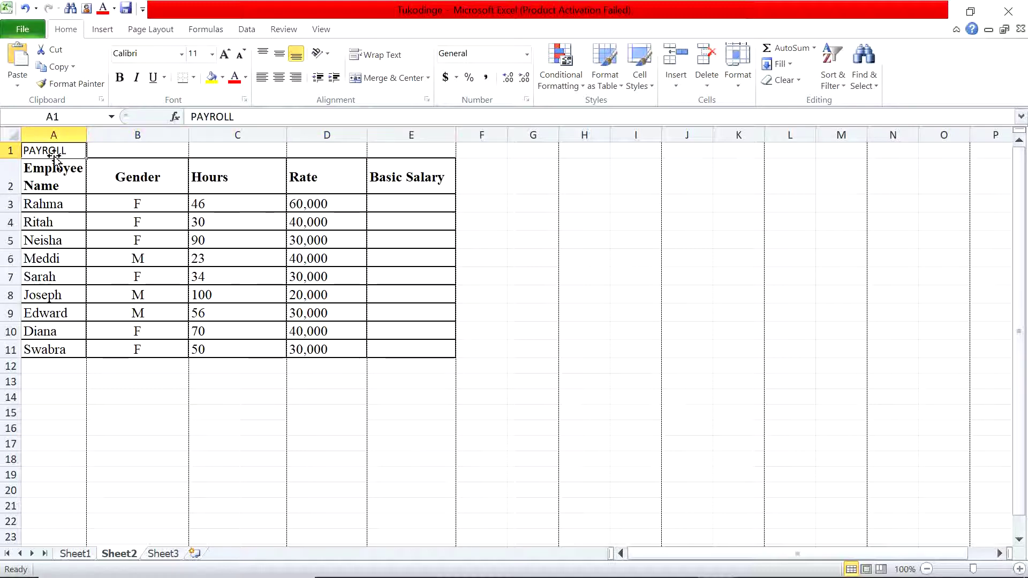
pyautogui.moveTo(52, 145); pyautogui.dragTo(419, 148)
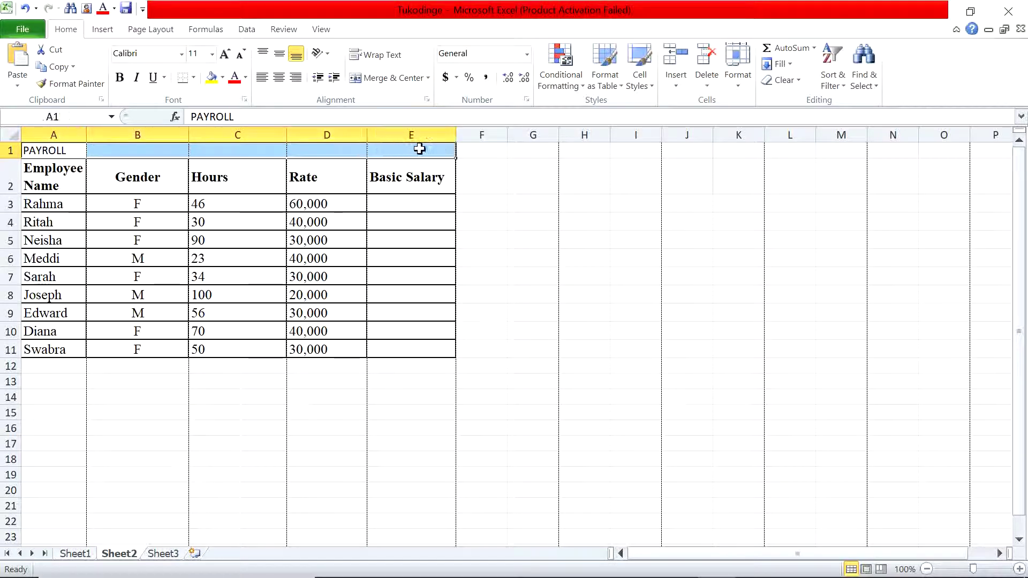
pyautogui.click(381, 79)
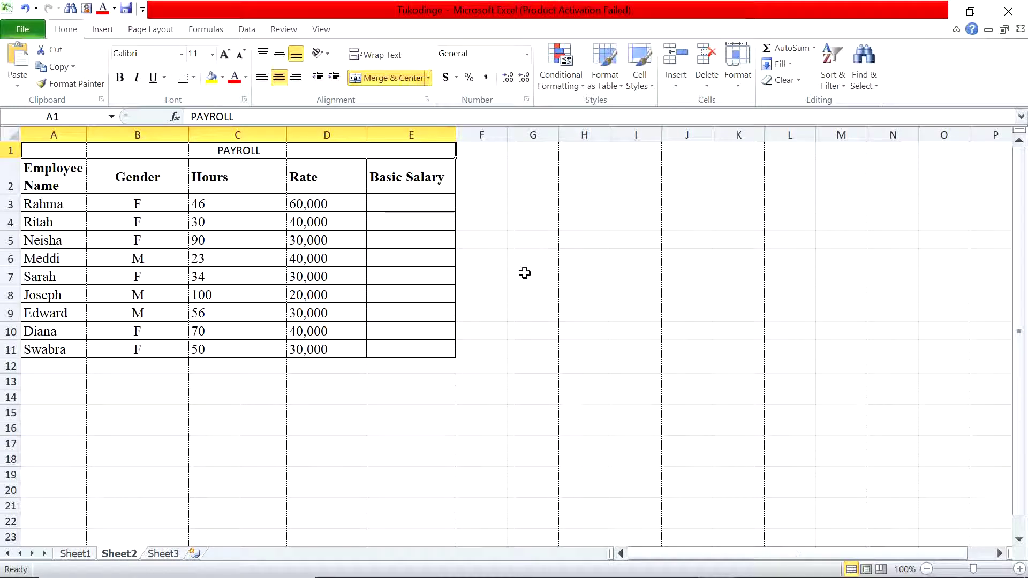
pyautogui.click(316, 319)
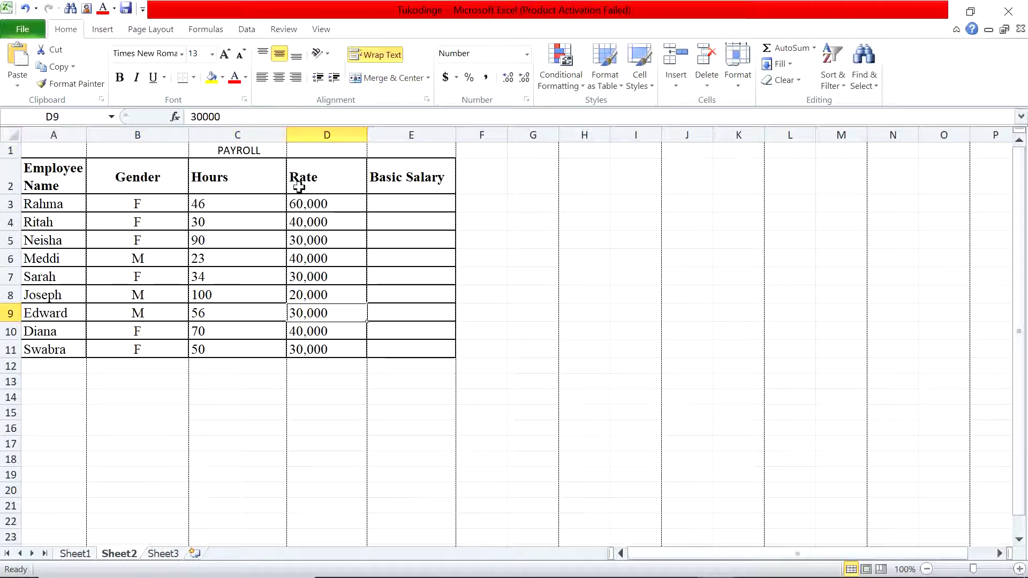
# Fill the merged PAYROLL title cell with standard red and make its text bold.
pyautogui.click(42, 156)
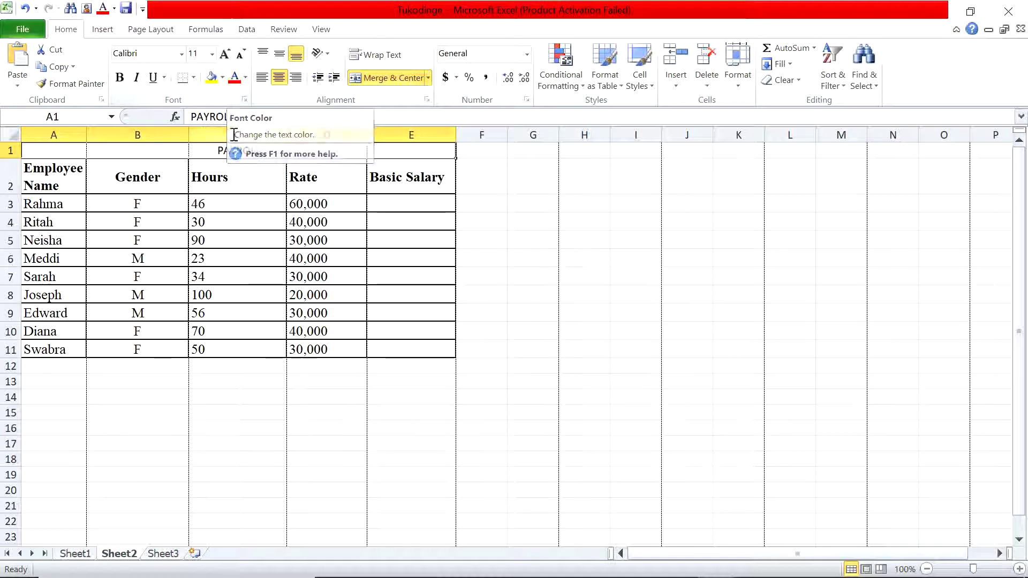
pyautogui.click(222, 78)
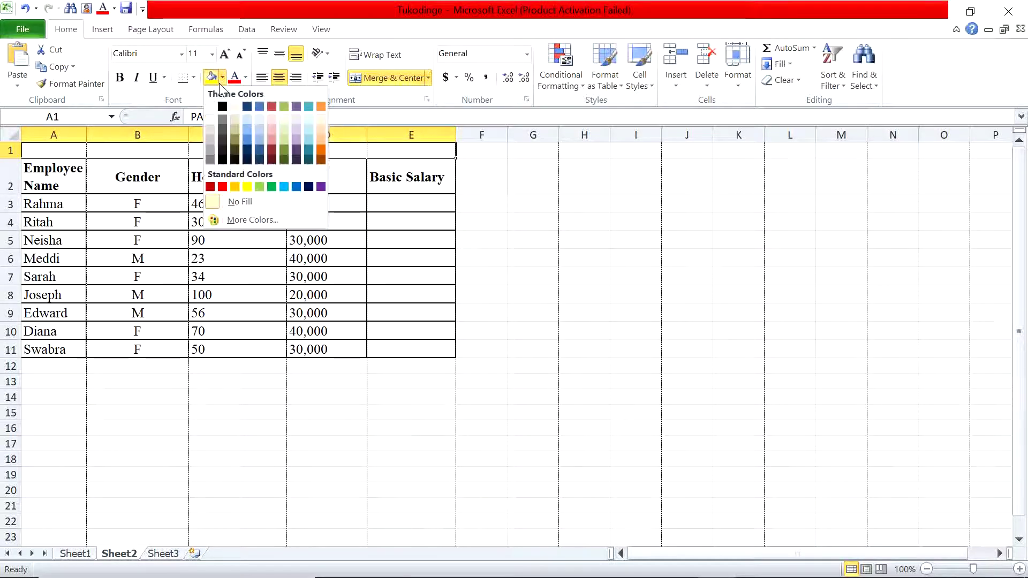
pyautogui.click(223, 187)
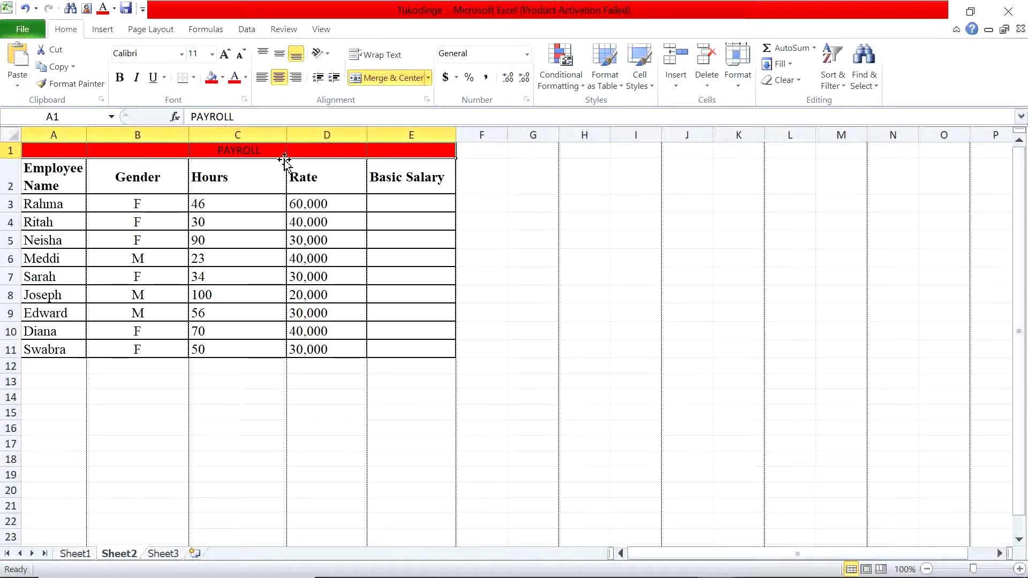
pyautogui.click(120, 77)
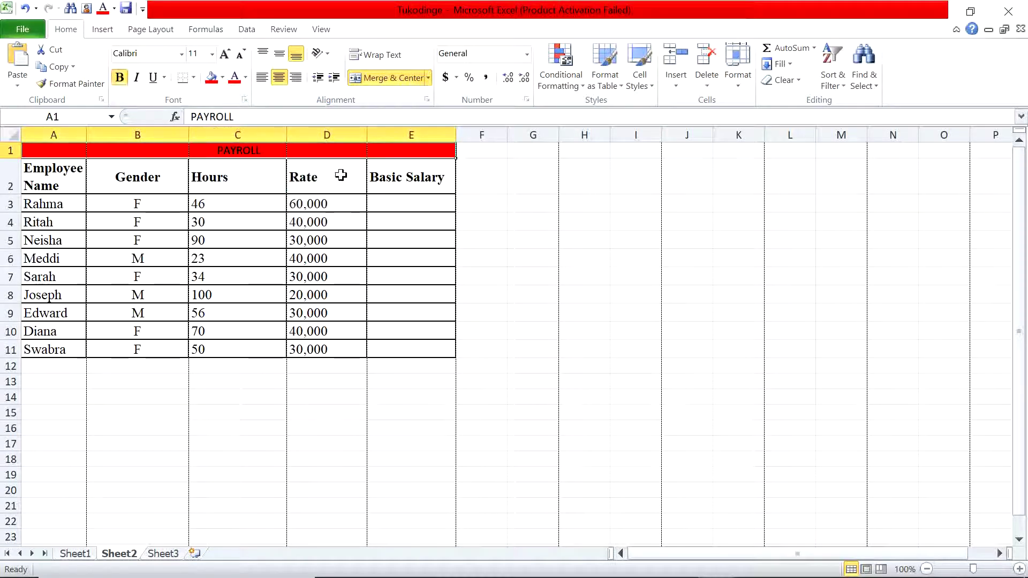
pyautogui.click(475, 172)
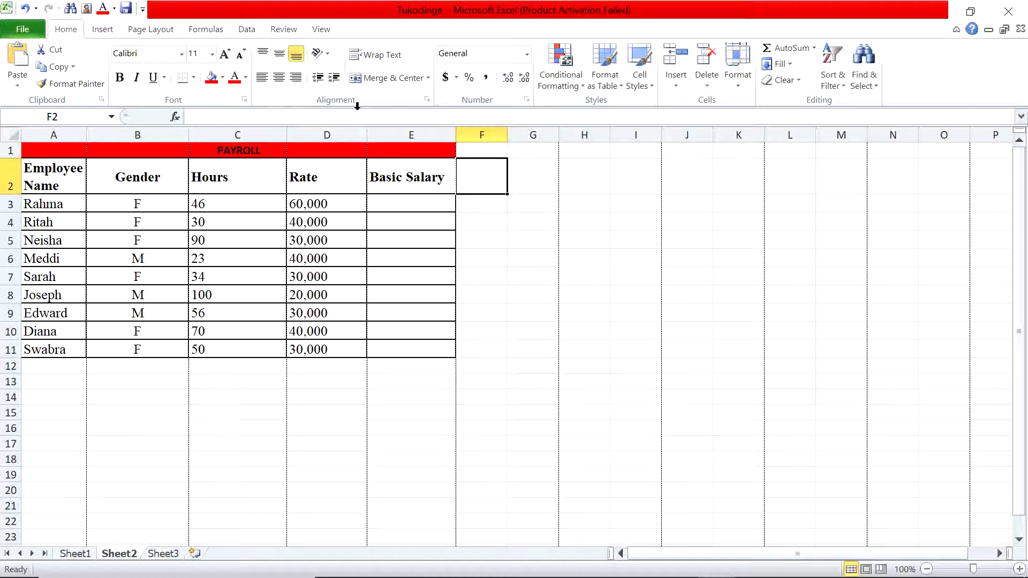
pyautogui.click(295, 343)
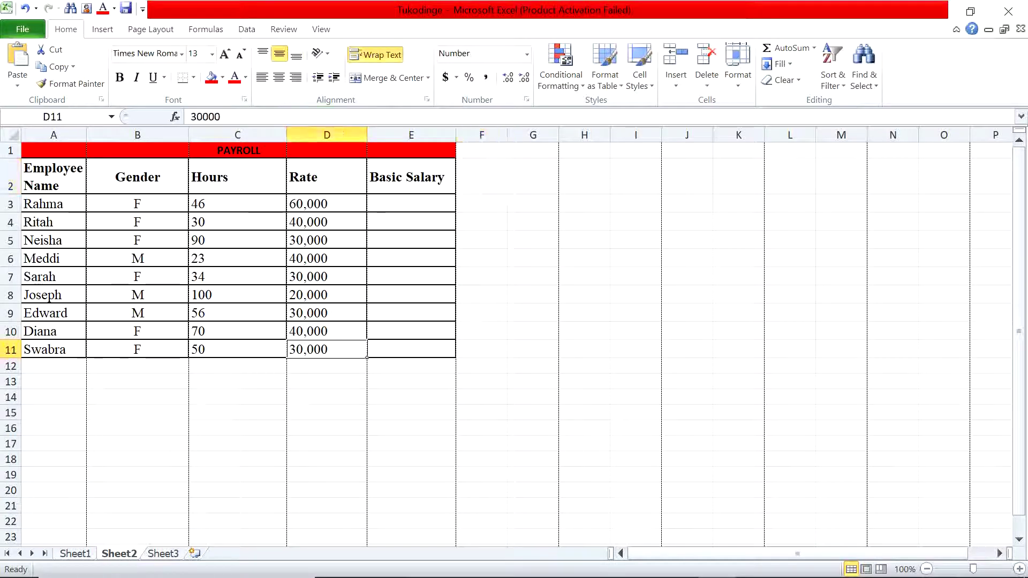
# Change the PAYROLL title's fill to standard green to match task b in the Word document, and save the workbook.
pyautogui.click(753, 562)
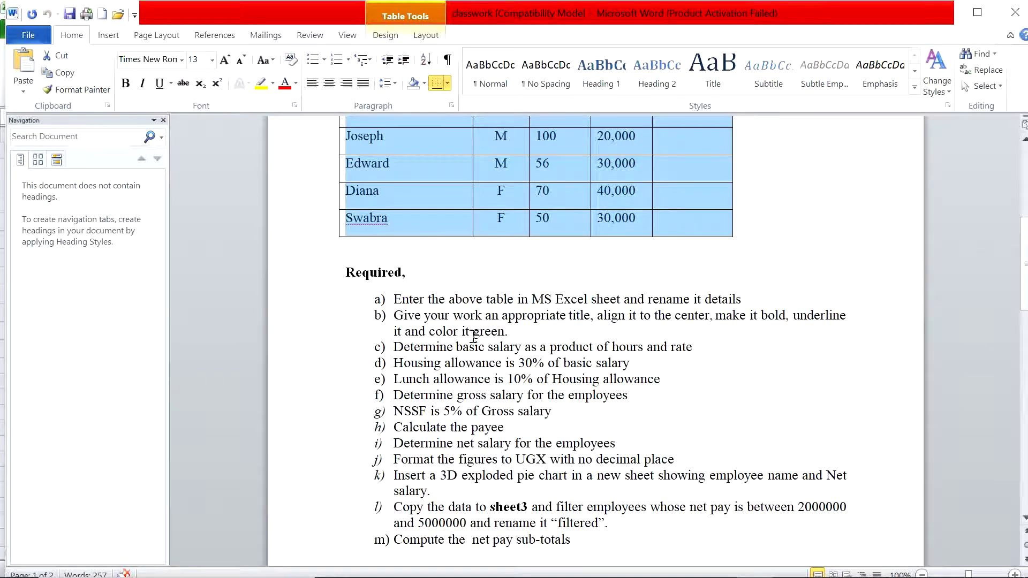
pyautogui.hotkey('alt', 'Tab')
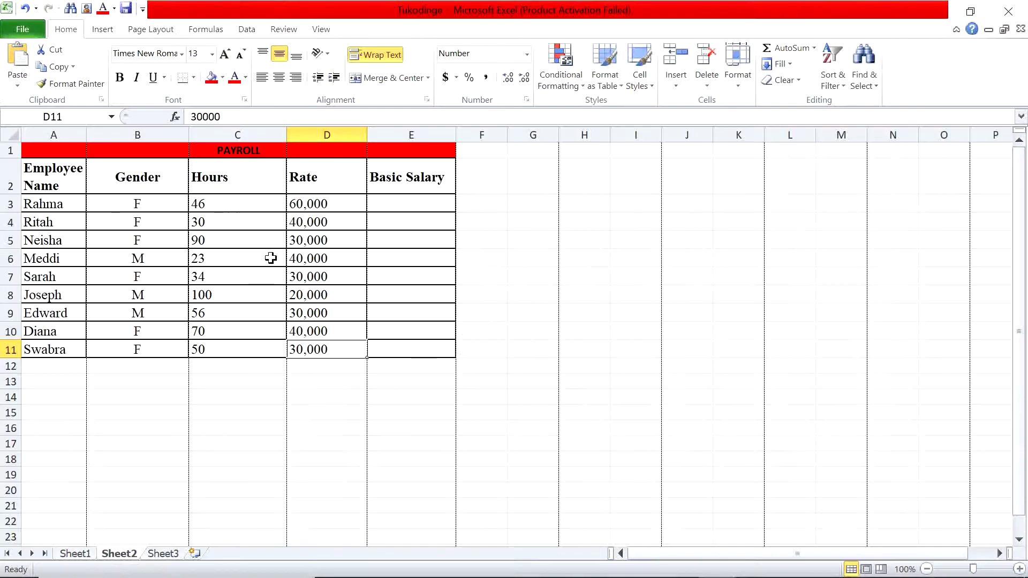
pyautogui.click(63, 150)
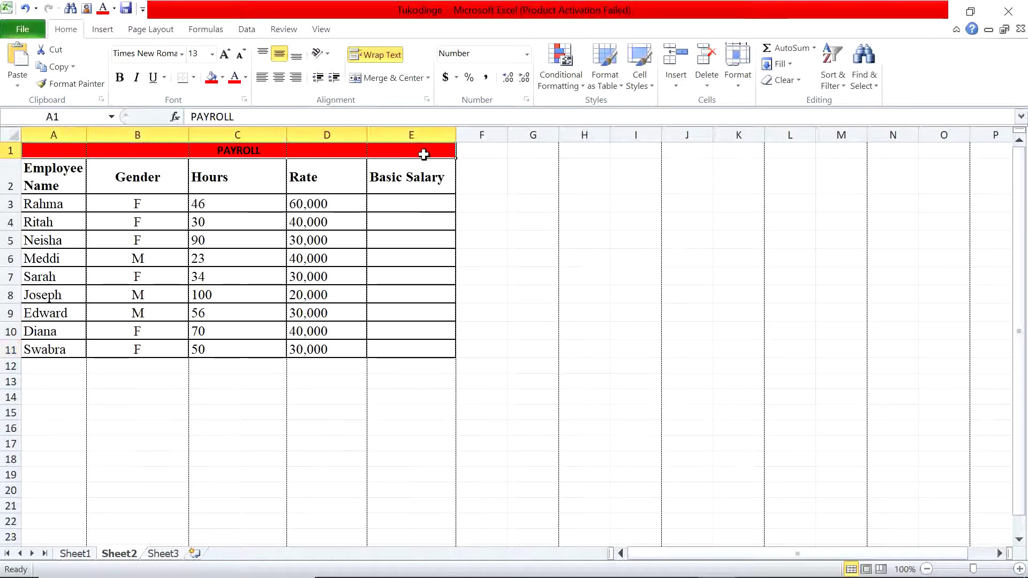
pyautogui.click(223, 79)
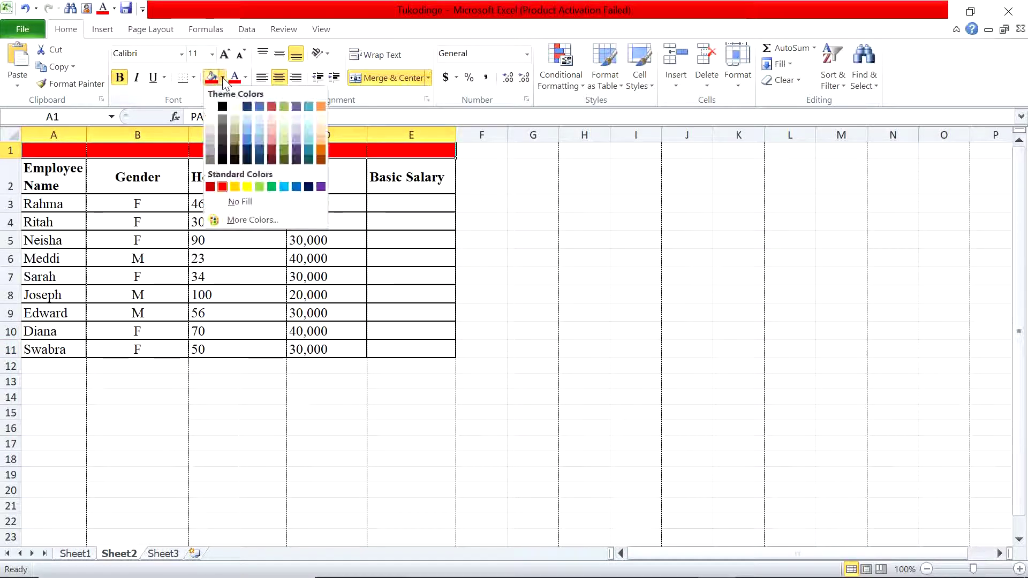
pyautogui.click(268, 186)
pyautogui.click(465, 224)
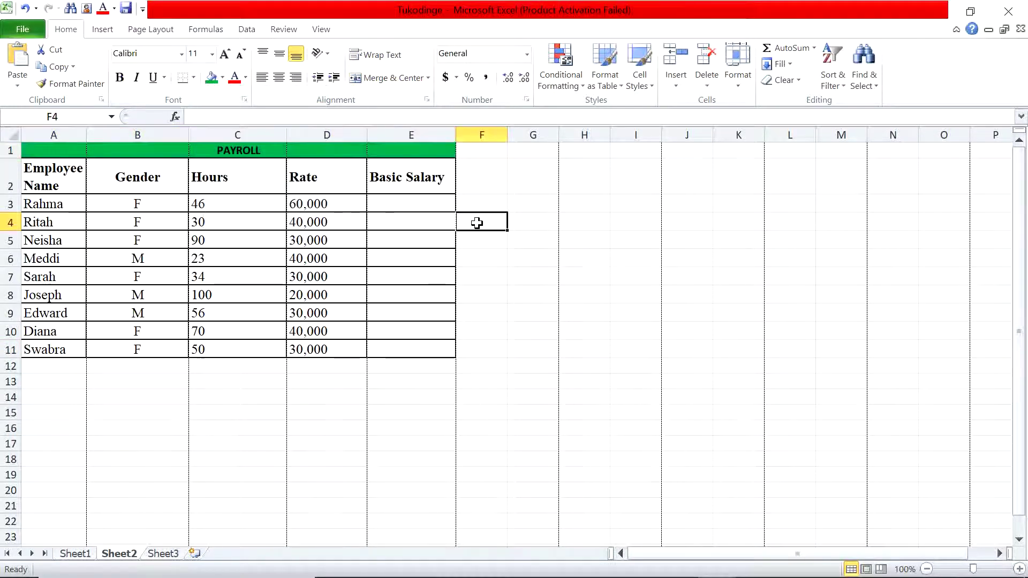
pyautogui.click(127, 9)
# Check task c in the Word document and examine the first employee's hours and rate cells in the Excel payroll table.
pyautogui.moveTo(582, 575)
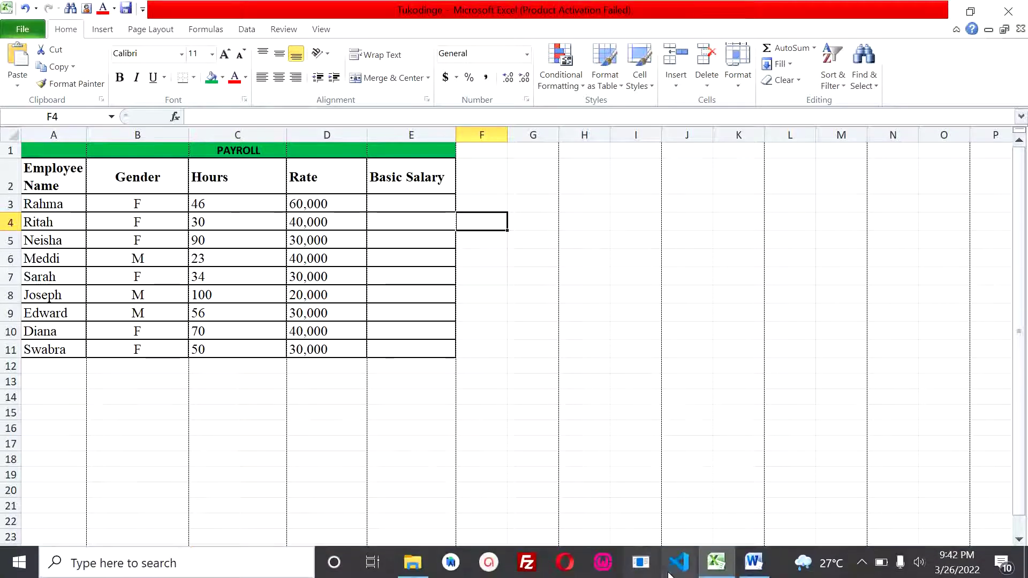
pyautogui.click(753, 571)
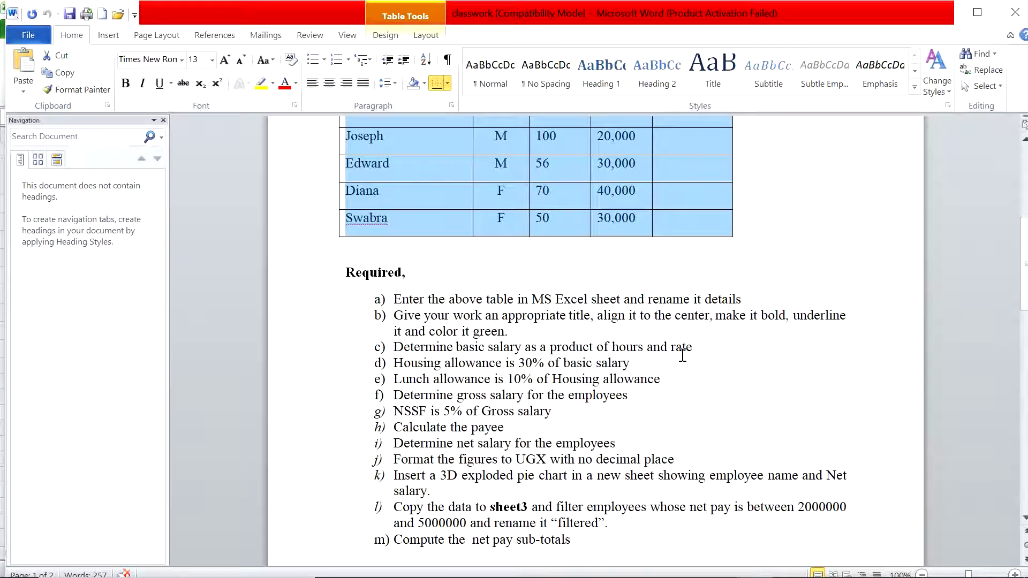
pyautogui.hotkey('alt', 'Tab')
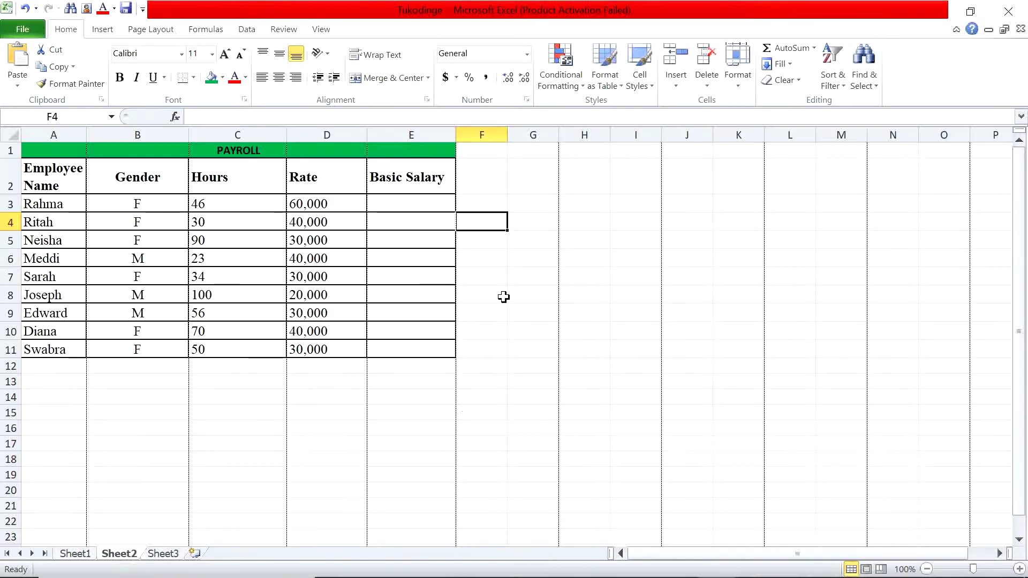
pyautogui.click(409, 203)
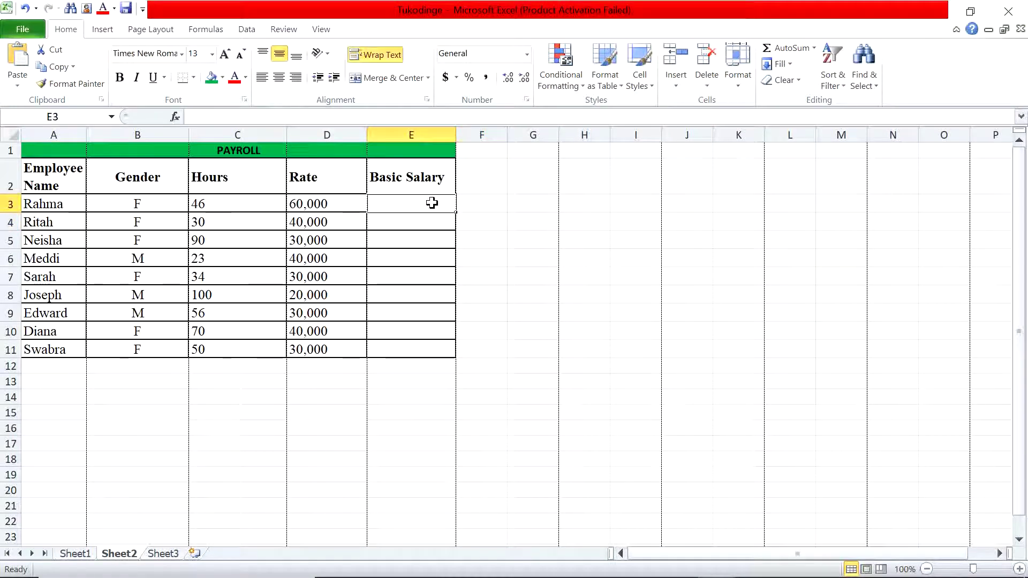
pyautogui.click(334, 206)
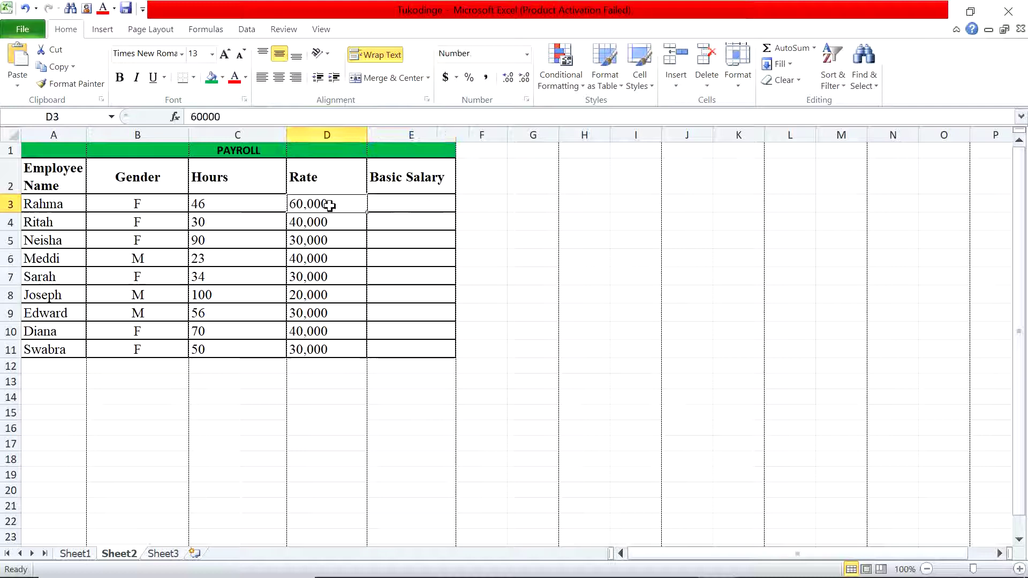
pyautogui.click(253, 206)
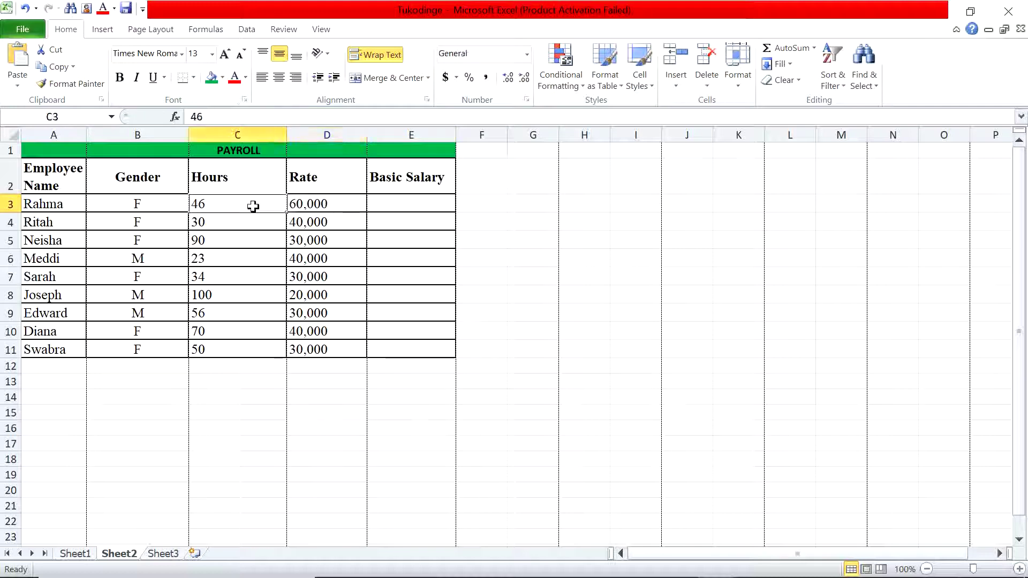
pyautogui.click(404, 203)
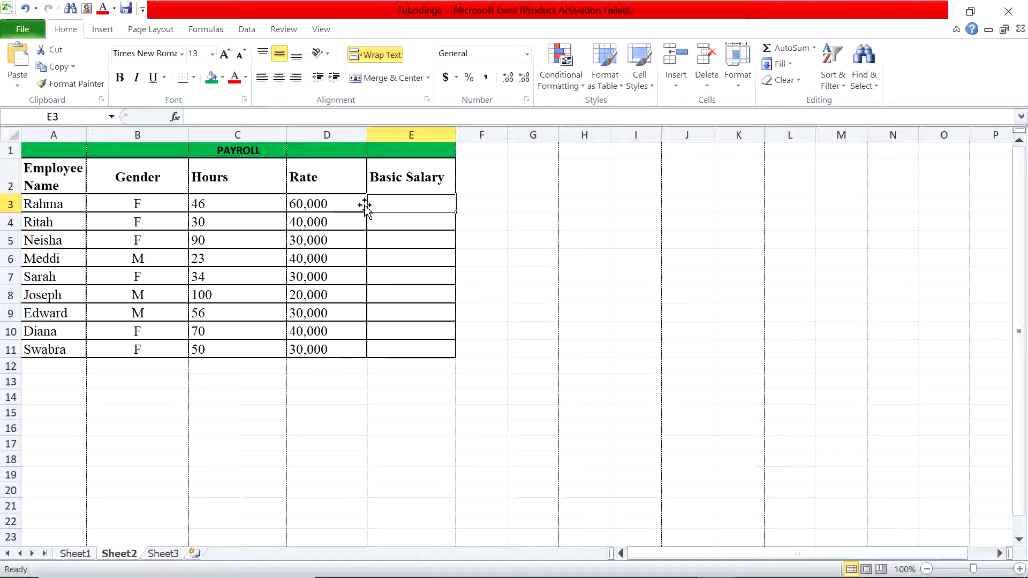
pyautogui.click(334, 204)
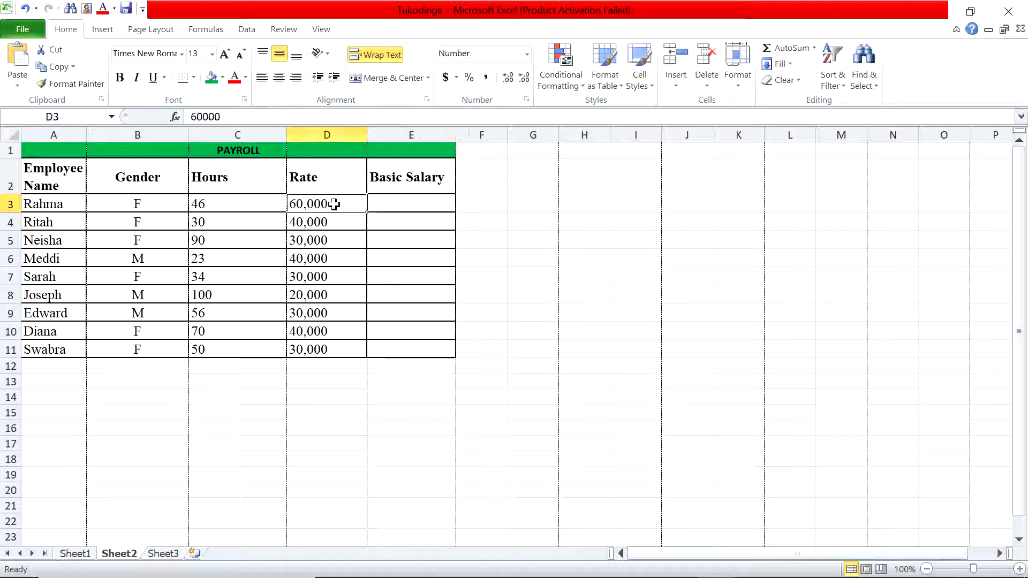
pyautogui.click(262, 204)
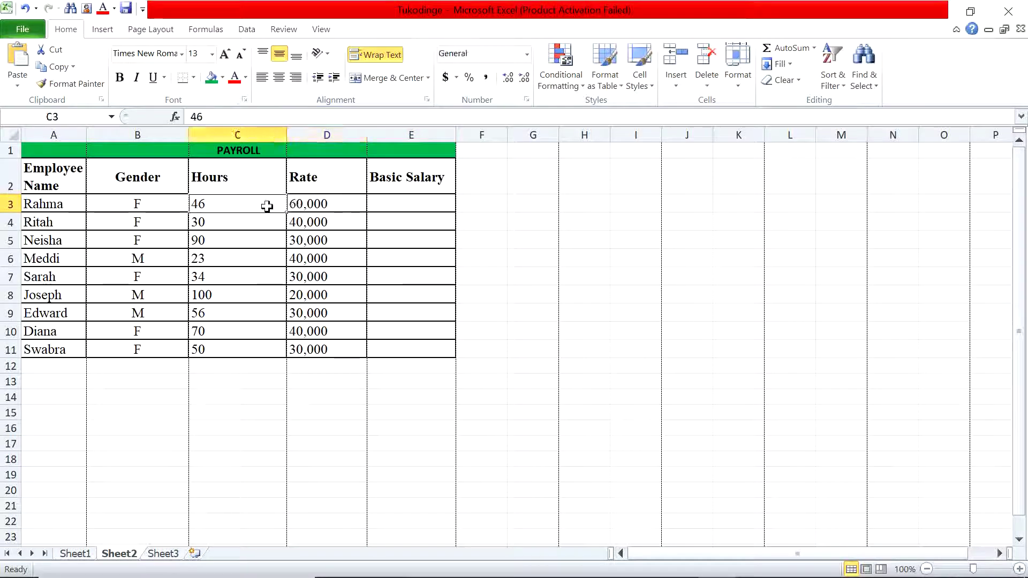
# Calculate the first employee's basic salary in E3 with the formula =D3*C3.
pyautogui.click(400, 204)
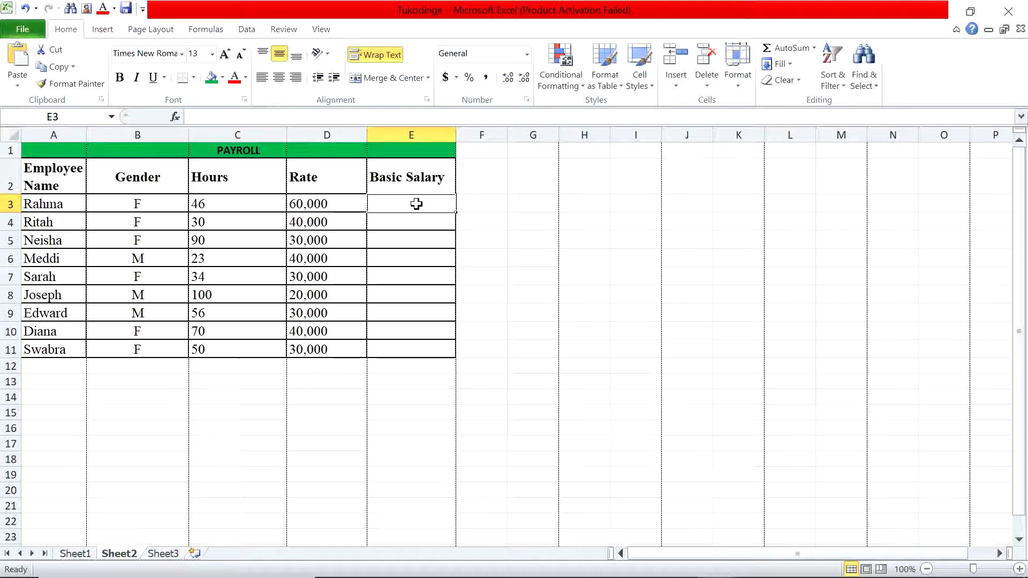
pyautogui.write('=')
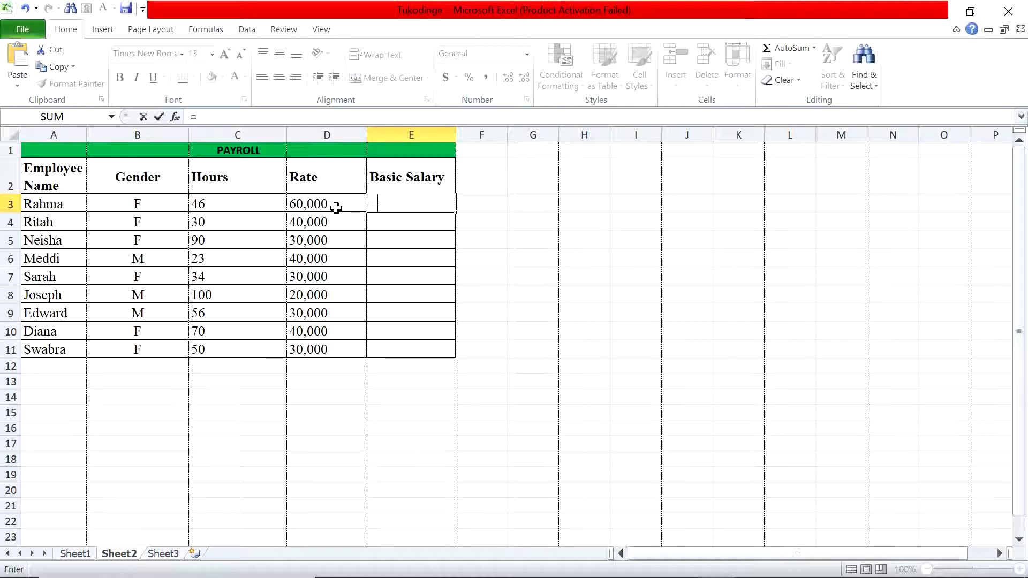
pyautogui.press('BackSpace')
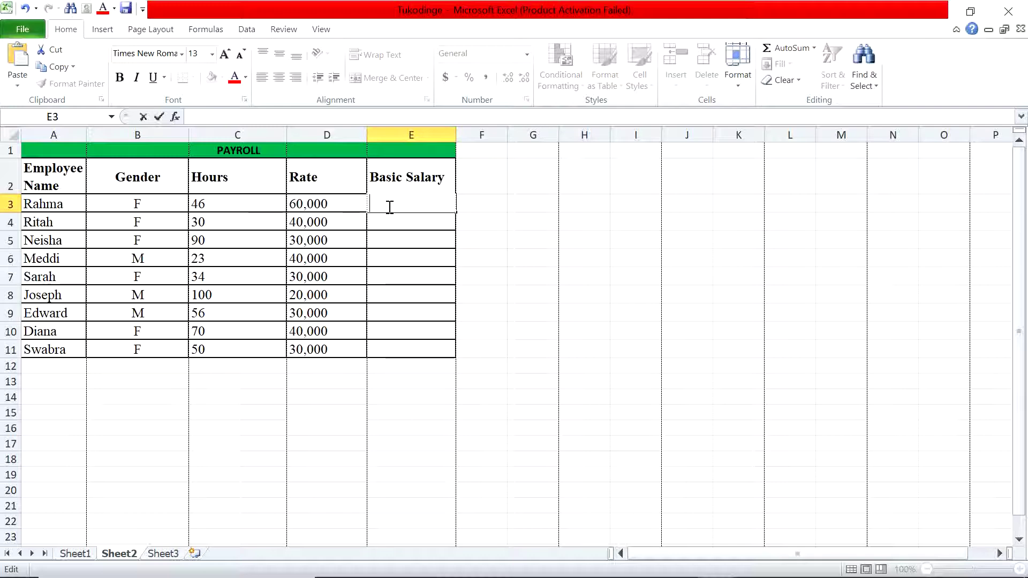
pyautogui.write('=')
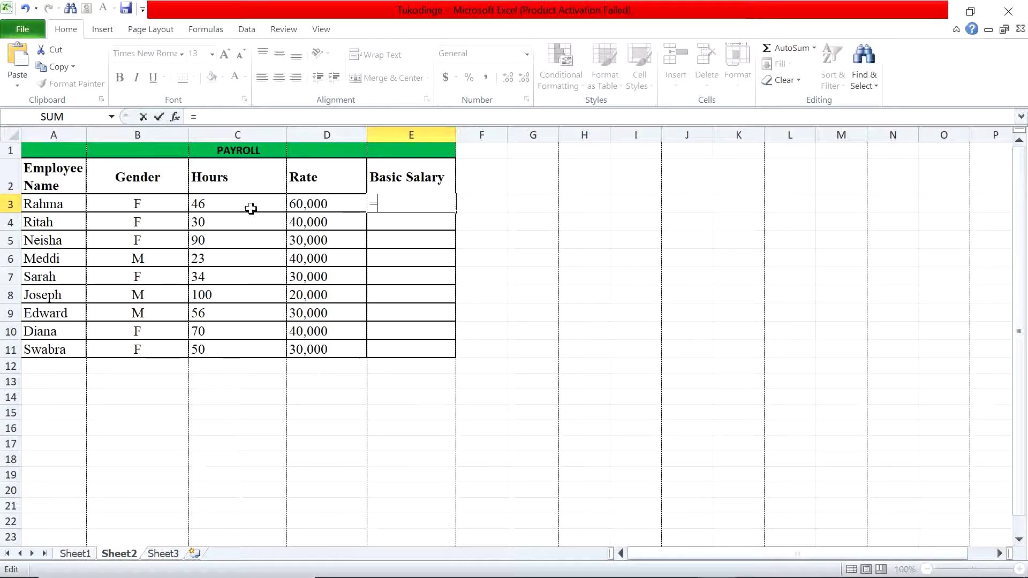
pyautogui.click(324, 203)
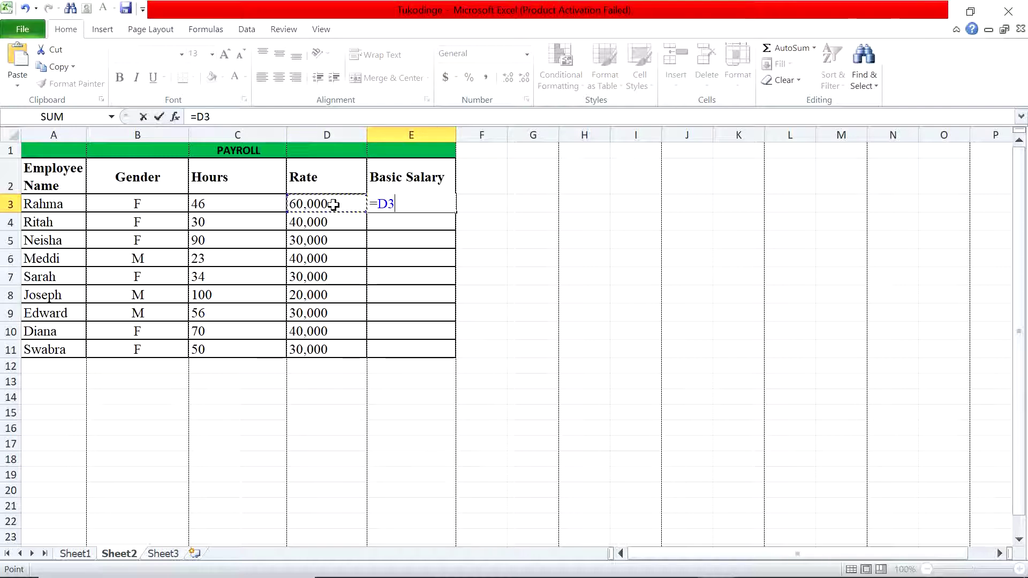
pyautogui.write('*')
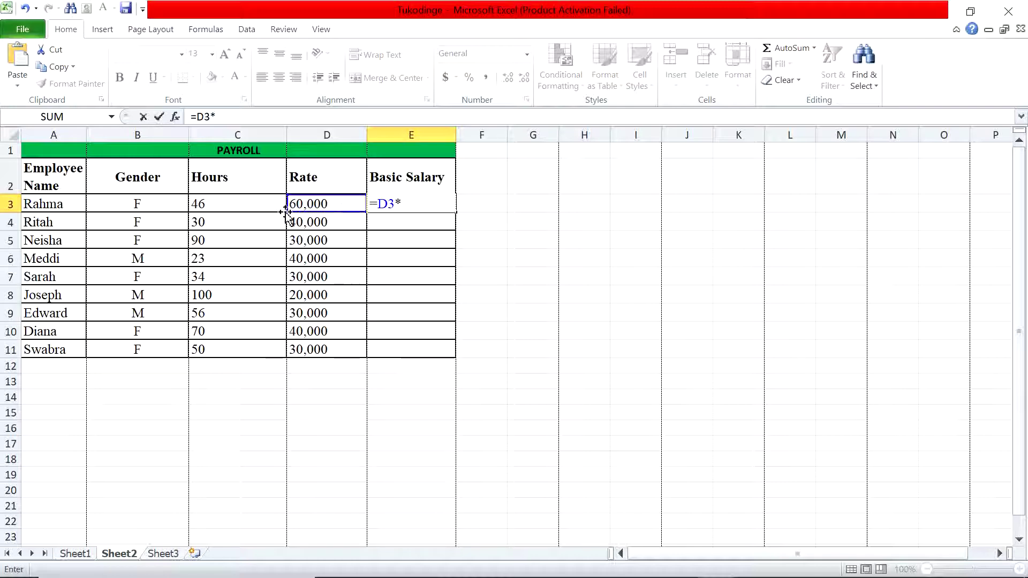
pyautogui.click(219, 205)
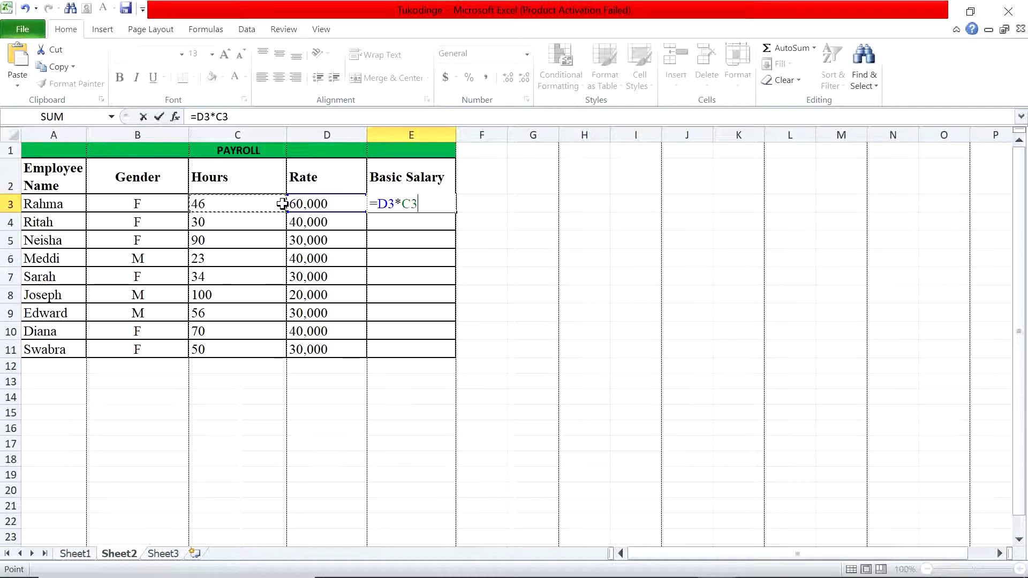
pyautogui.press('Return')
pyautogui.click(396, 199)
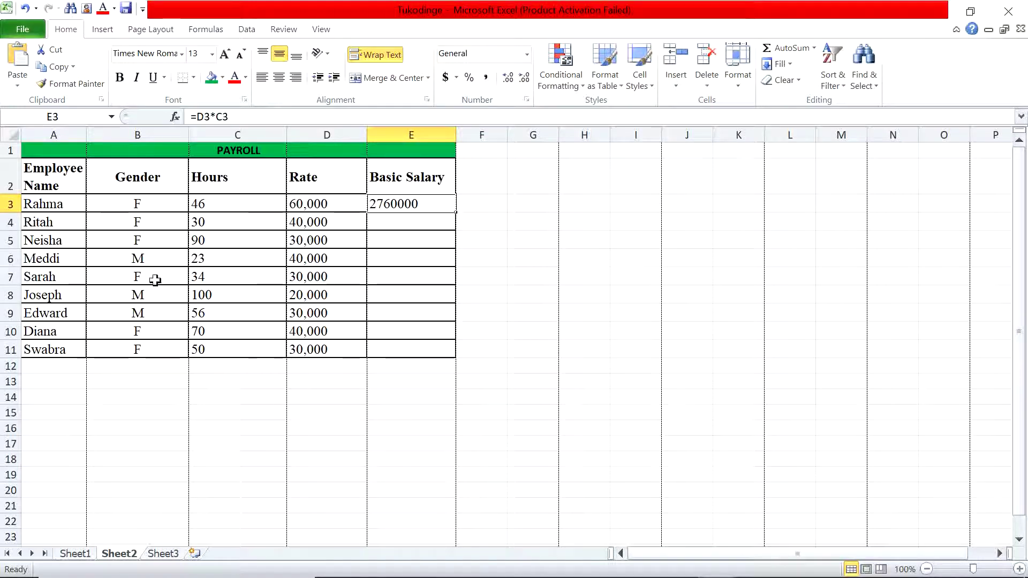
# Fill the basic salary formula from E3 down through E11 and review the multiplication sign in E3's formula.
pyautogui.click(390, 222)
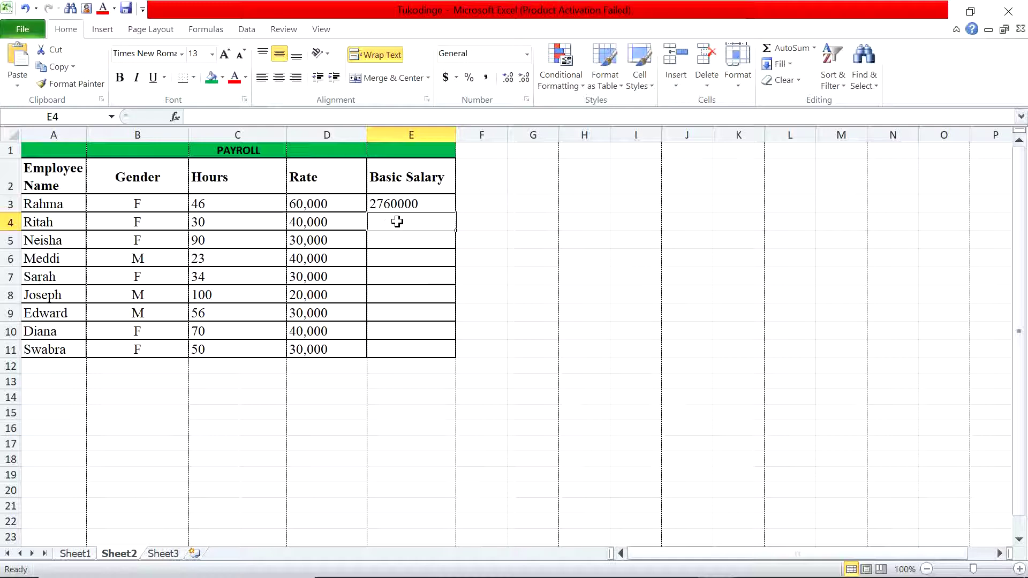
pyautogui.click(415, 204)
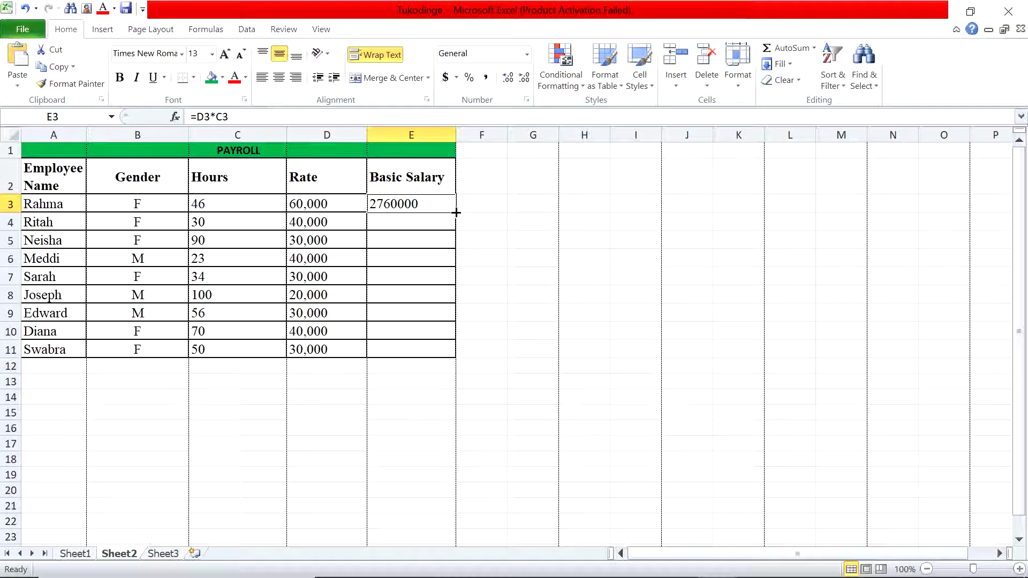
pyautogui.doubleClick(456, 212)
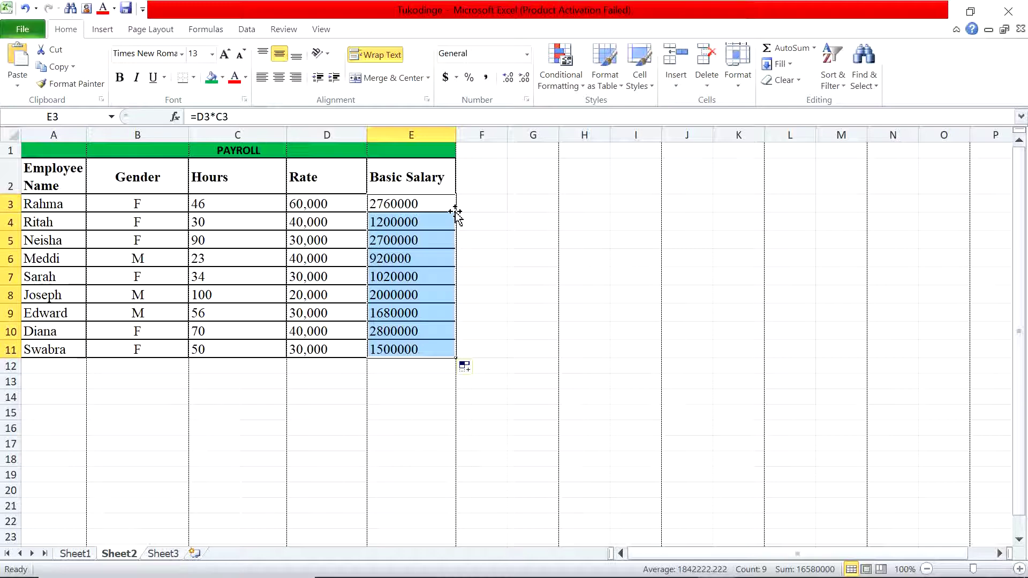
pyautogui.hotkey('ctrl', 'z')
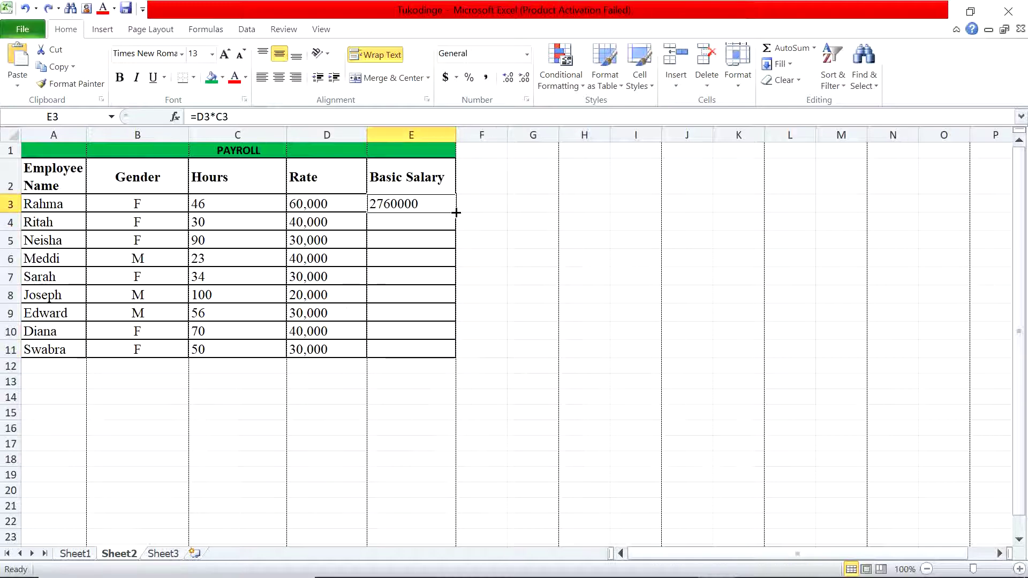
pyautogui.moveTo(456, 213); pyautogui.dragTo(456, 355)
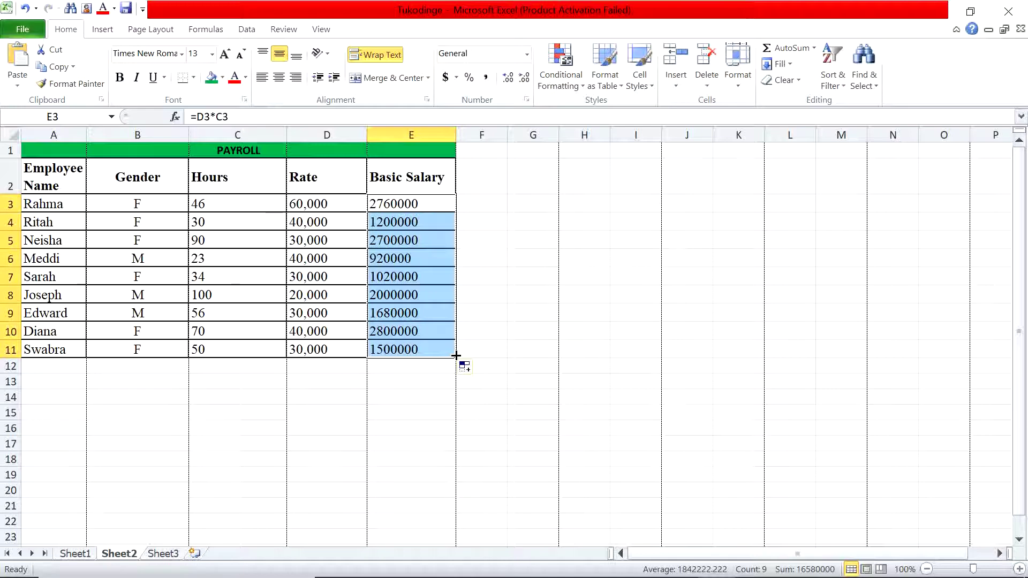
pyautogui.click(481, 172)
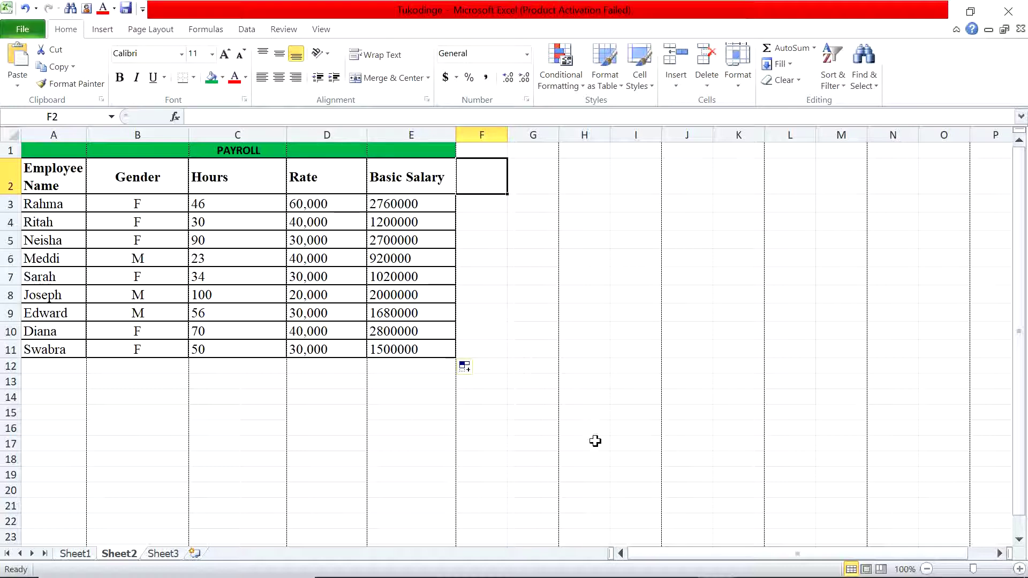
pyautogui.click(423, 202)
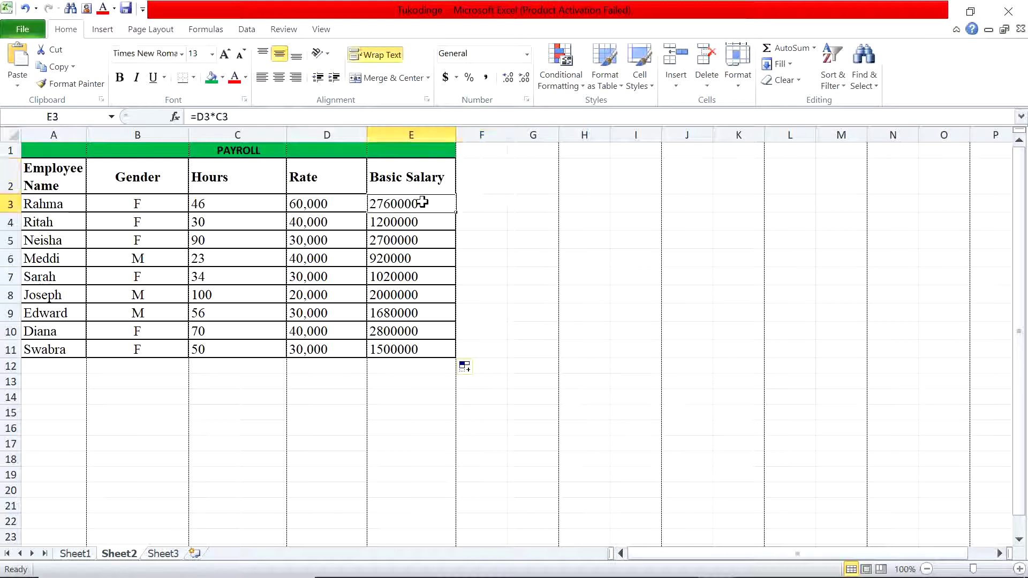
pyautogui.moveTo(217, 117); pyautogui.dragTo(212, 116)
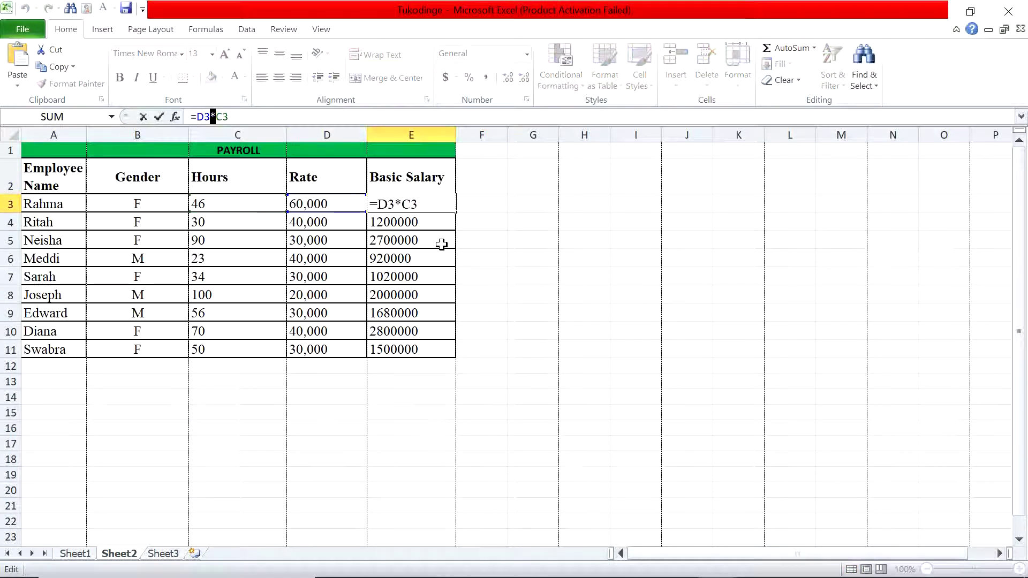
pyautogui.press('Return')
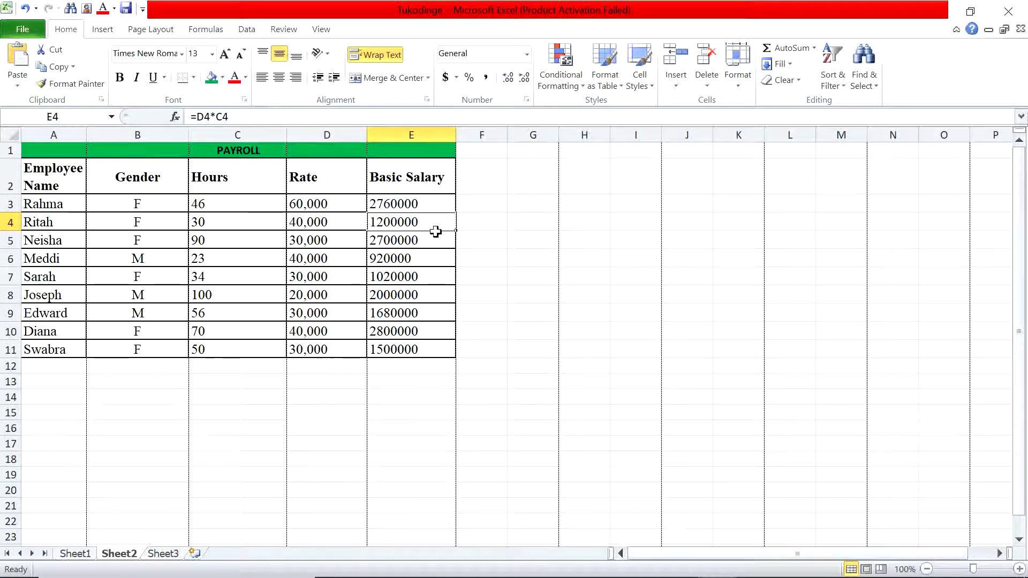
# Following task d in the Word document, enter the heading Housing in F2 and widen column F to fit it on one line.
pyautogui.hotkey('alt', 'Tab')
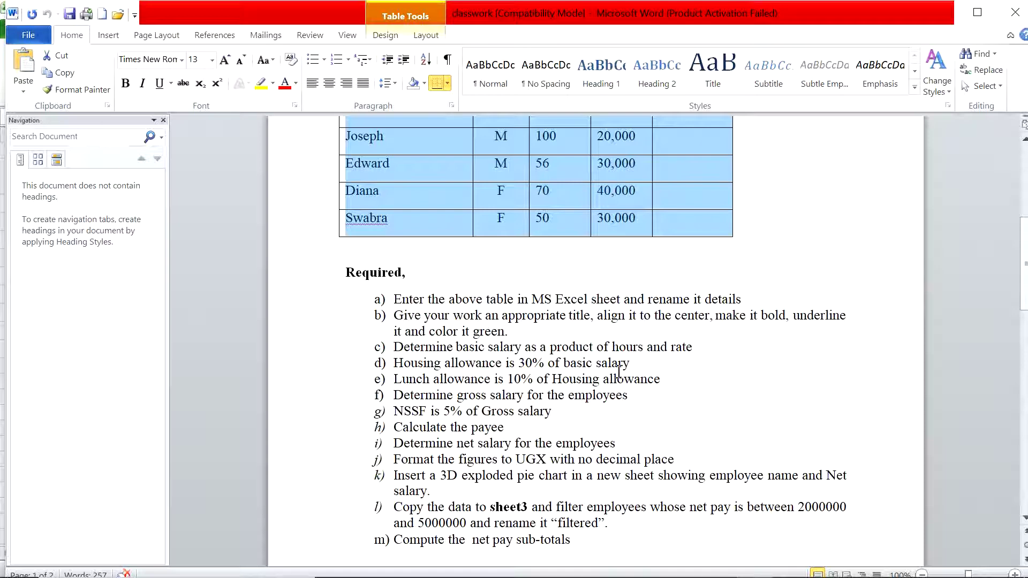
pyautogui.hotkey('alt', 'Tab')
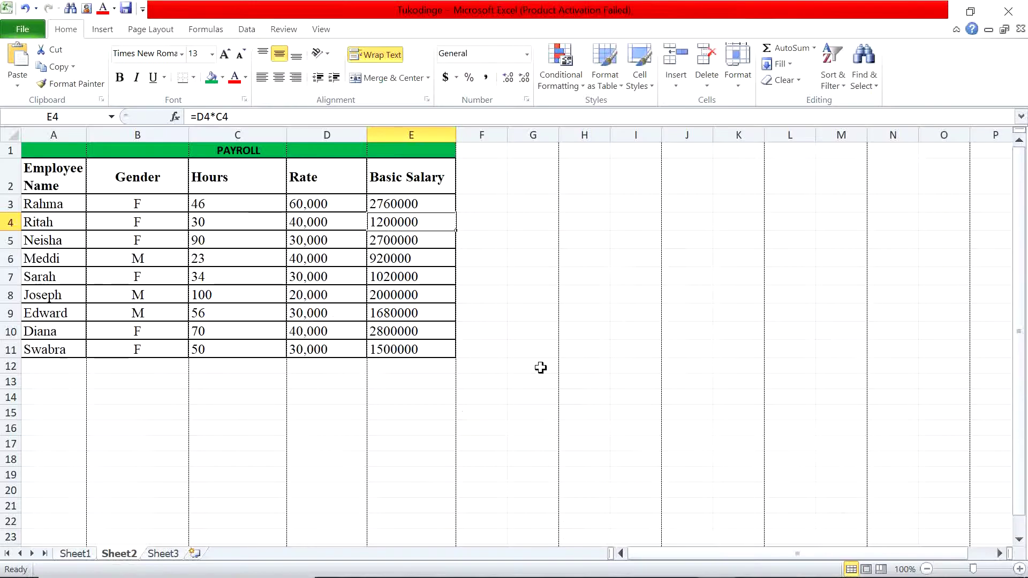
pyautogui.click(487, 187)
pyautogui.write('Hou')
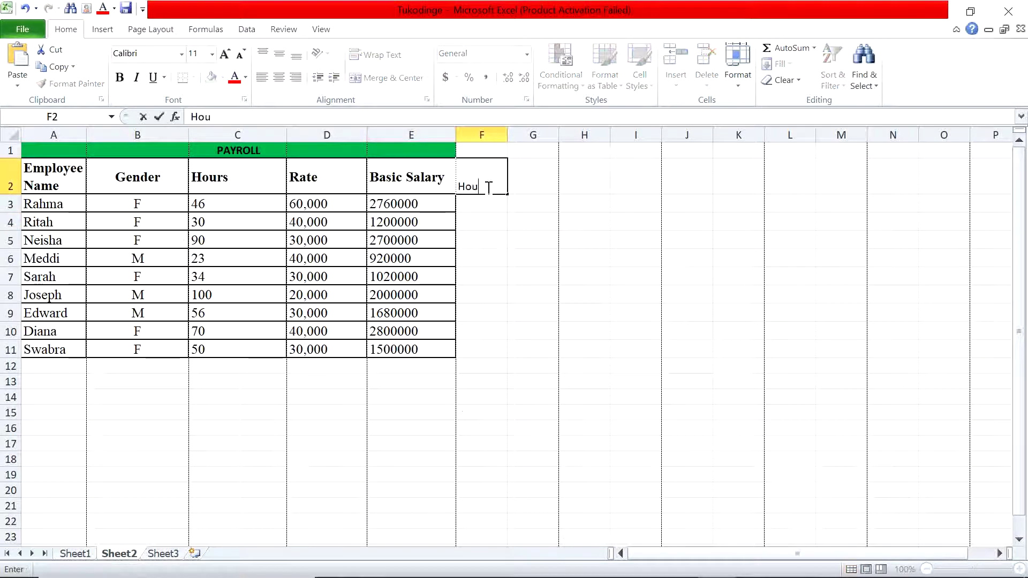
pyautogui.write('sing')
pyautogui.press('Return')
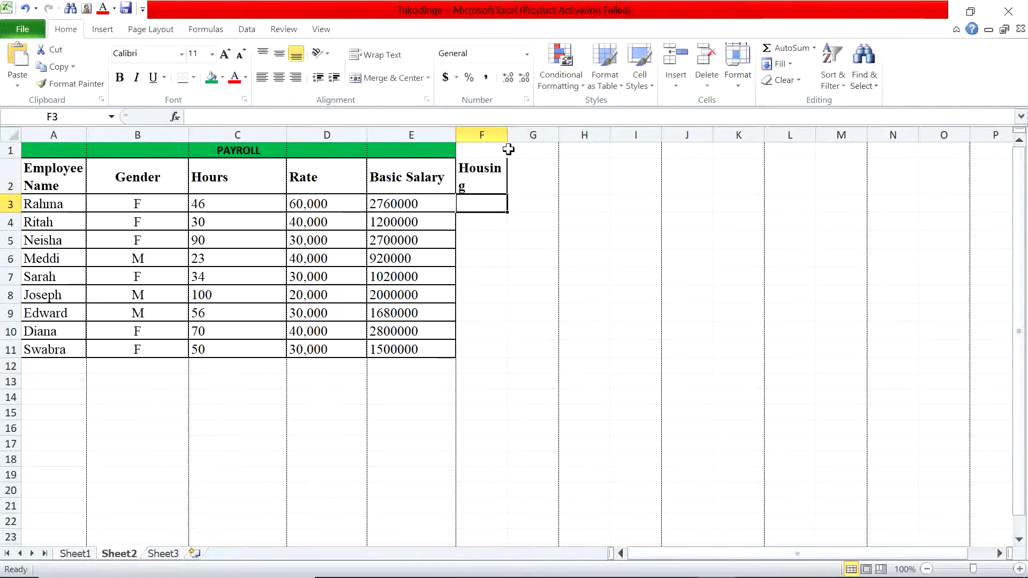
pyautogui.click(492, 179)
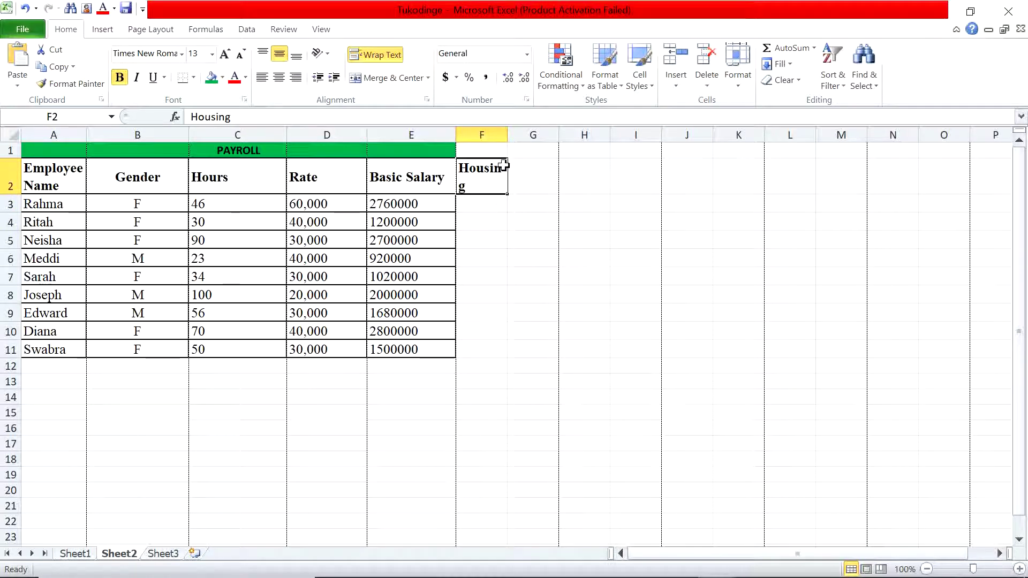
pyautogui.moveTo(508, 138); pyautogui.dragTo(520, 138)
# Calculate the first employee's housing allowance in F3 with the formula =30%*E3 and fill it down through F11.
pyautogui.click(493, 199)
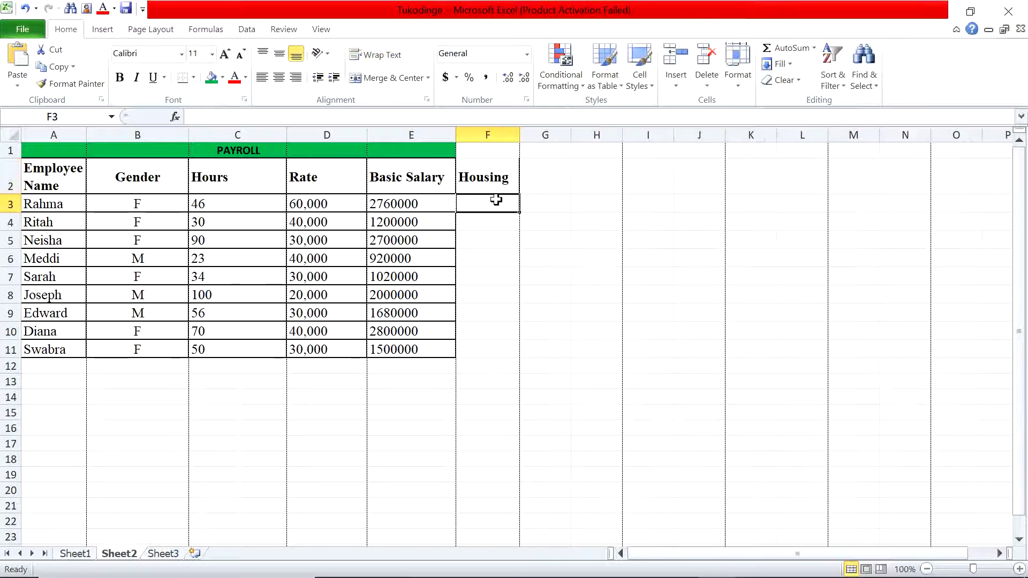
pyautogui.write('=')
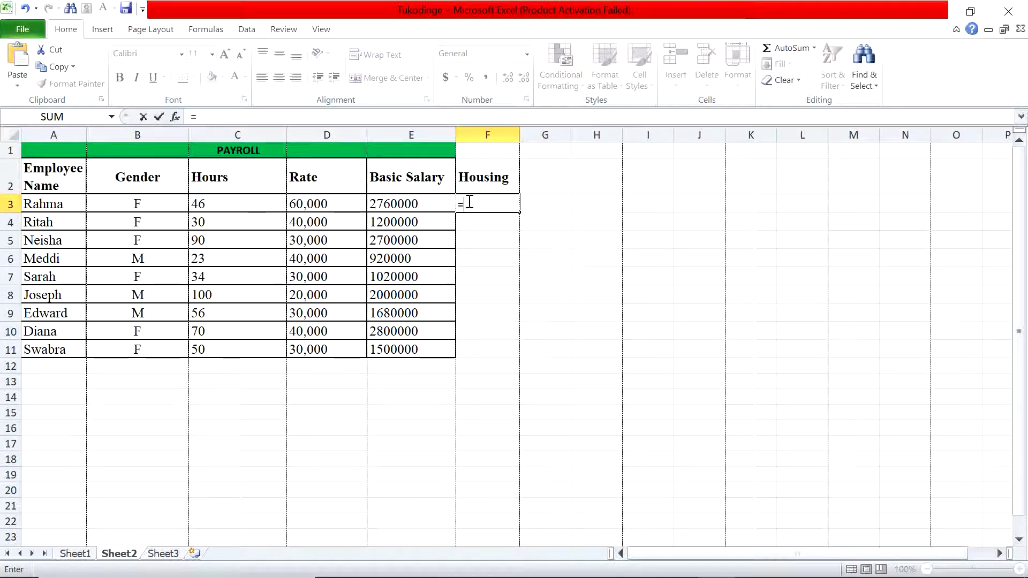
pyautogui.write('30%*')
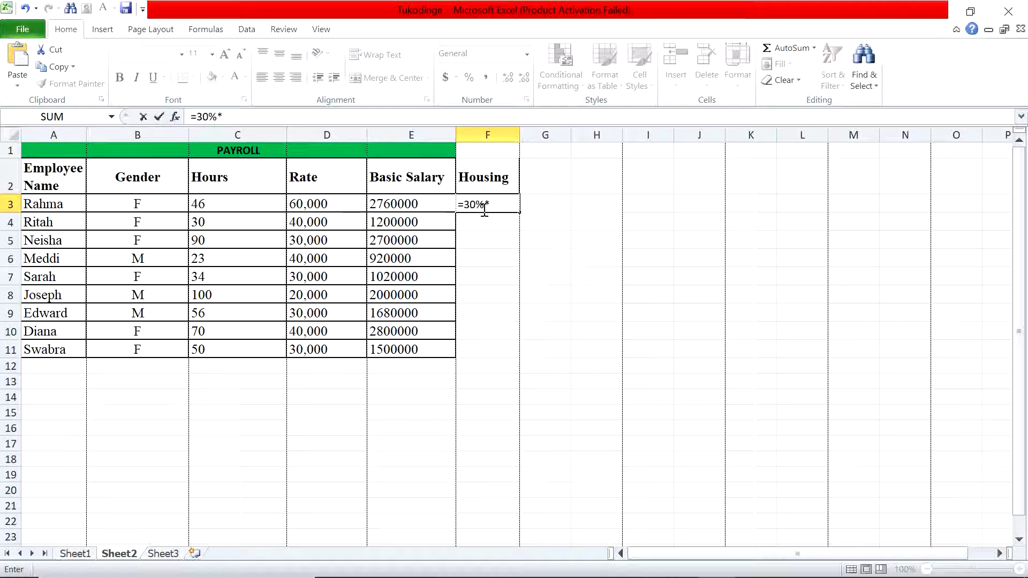
pyautogui.click(438, 204)
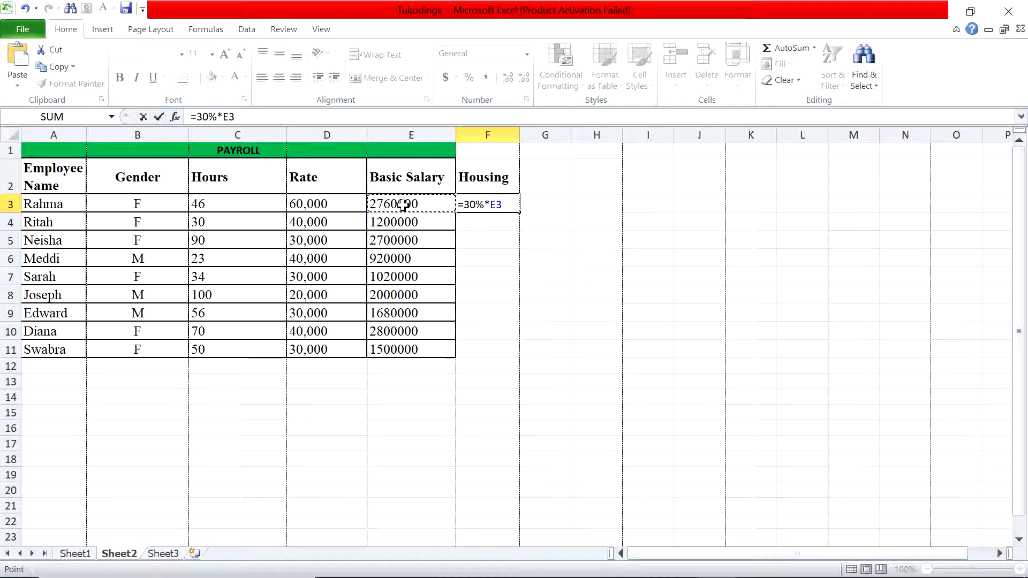
pyautogui.press('Return')
pyautogui.click(499, 206)
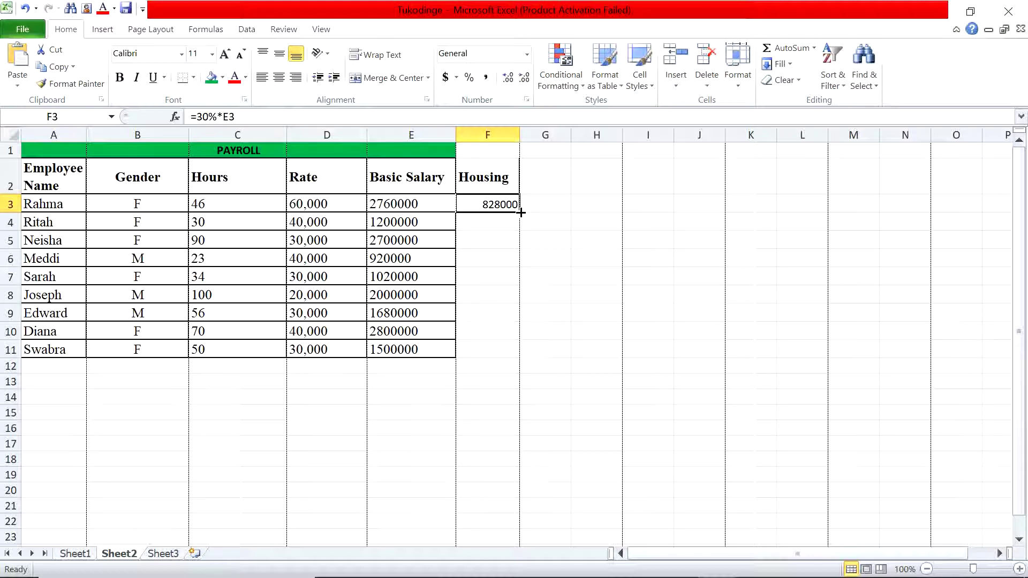
pyautogui.doubleClick(521, 212)
# Check task e in the Word document and enter the heading Lunch in G2 of the Excel payroll table.
pyautogui.click(534, 187)
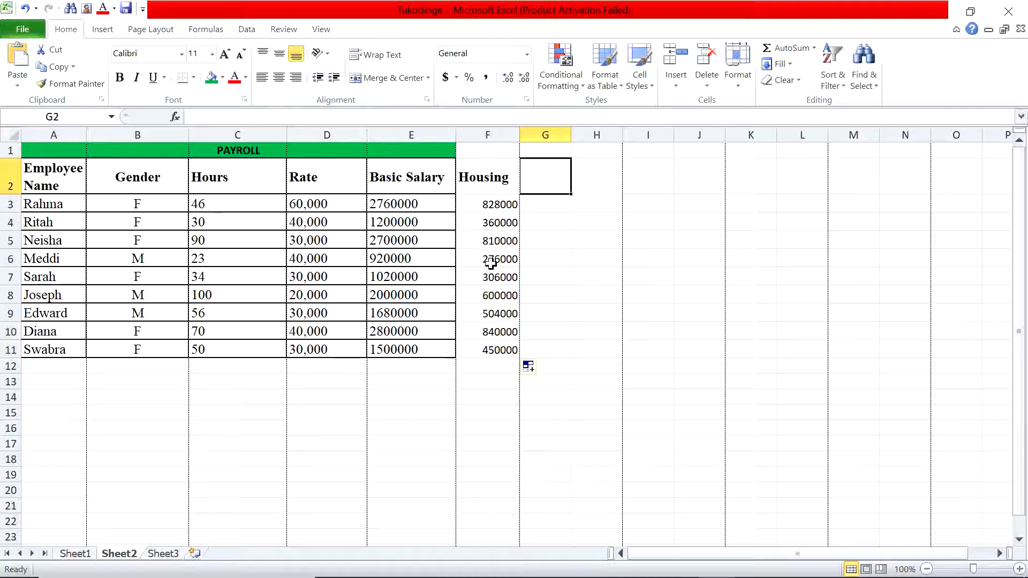
pyautogui.hotkey('alt', 'Tab')
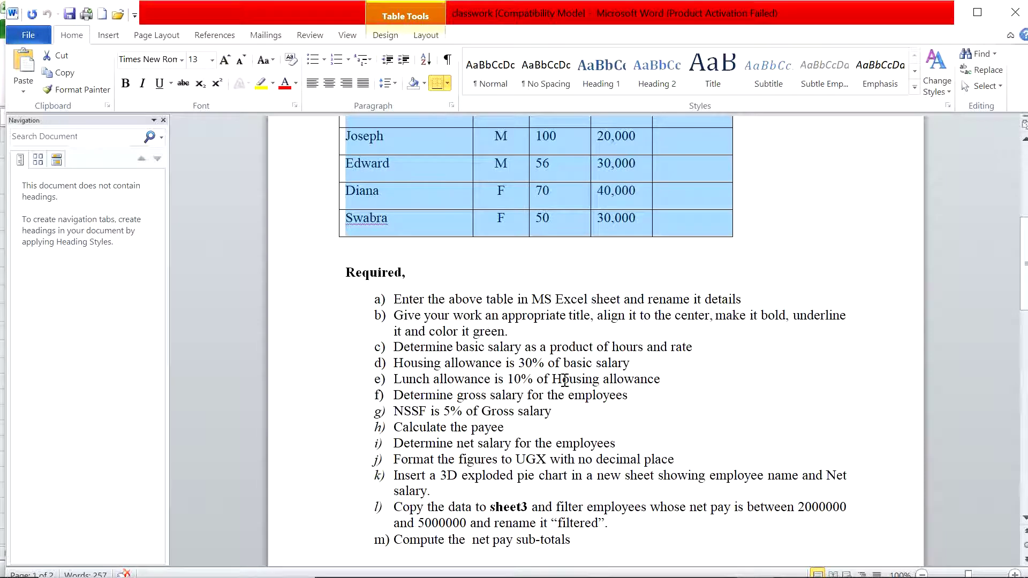
pyautogui.hotkey('alt', 'Tab')
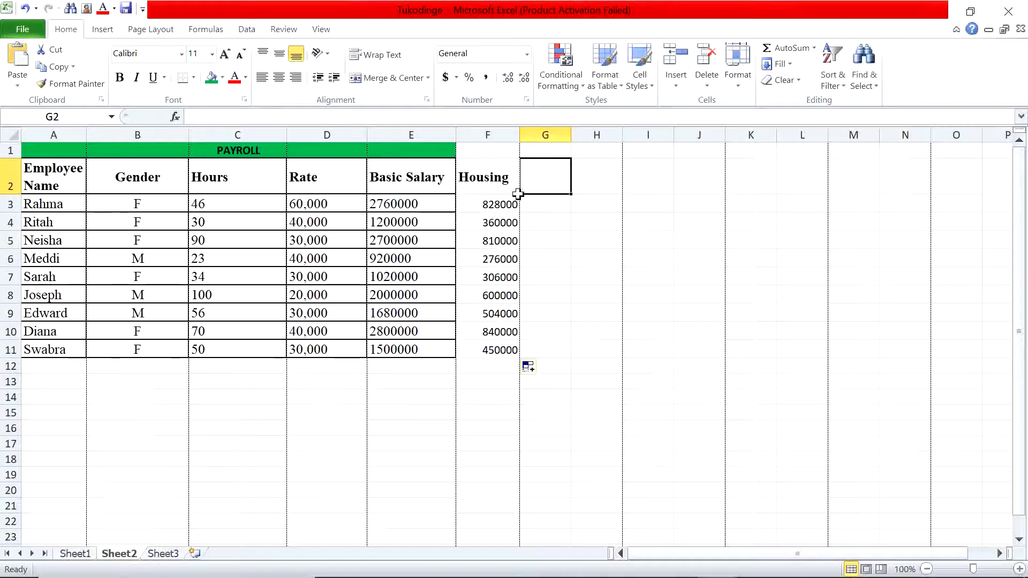
pyautogui.hotkey('alt', 'Tab')
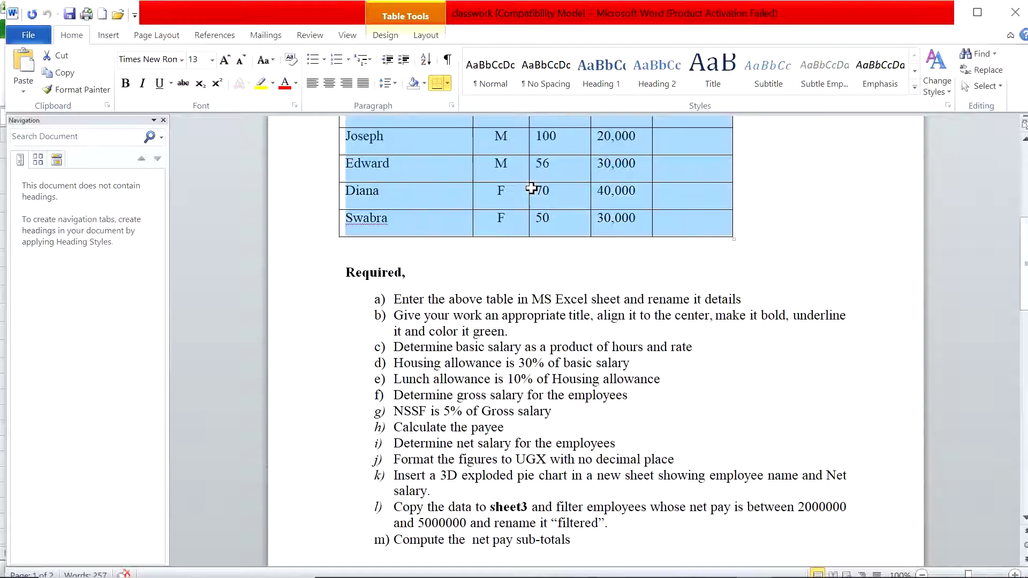
pyautogui.hotkey('alt', 'Tab')
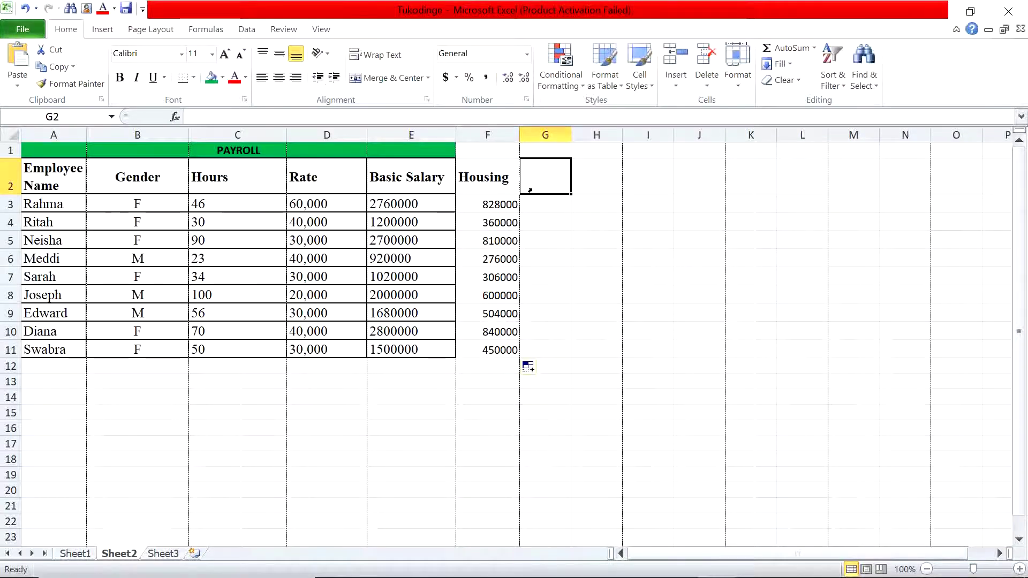
pyautogui.write('Lu')
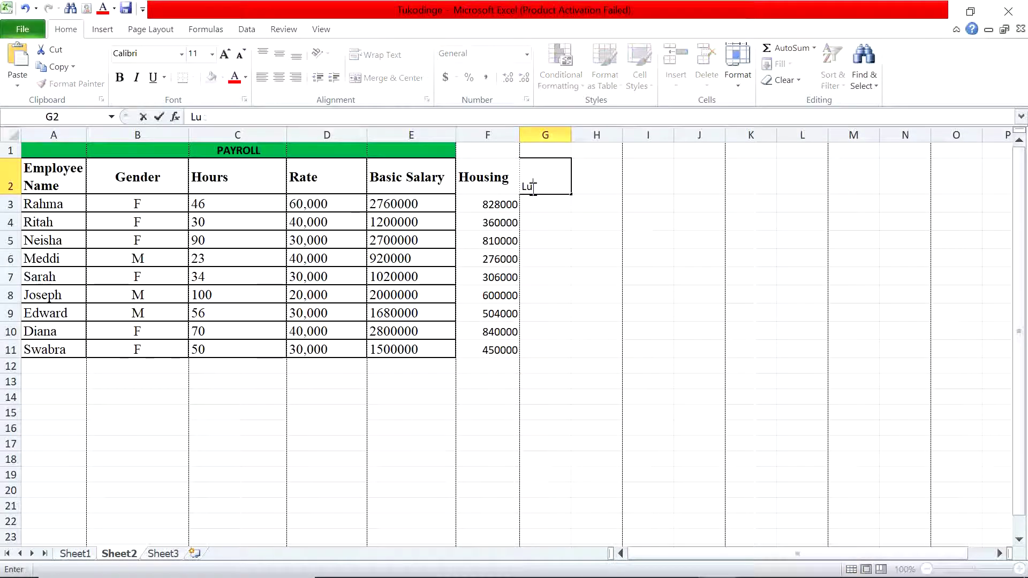
pyautogui.write('cch')
# Calculate the first employee's lunch allowance in G3 with the formula =10%*F3 and fill it down through G11.
pyautogui.click(551, 202)
pyautogui.write('=')
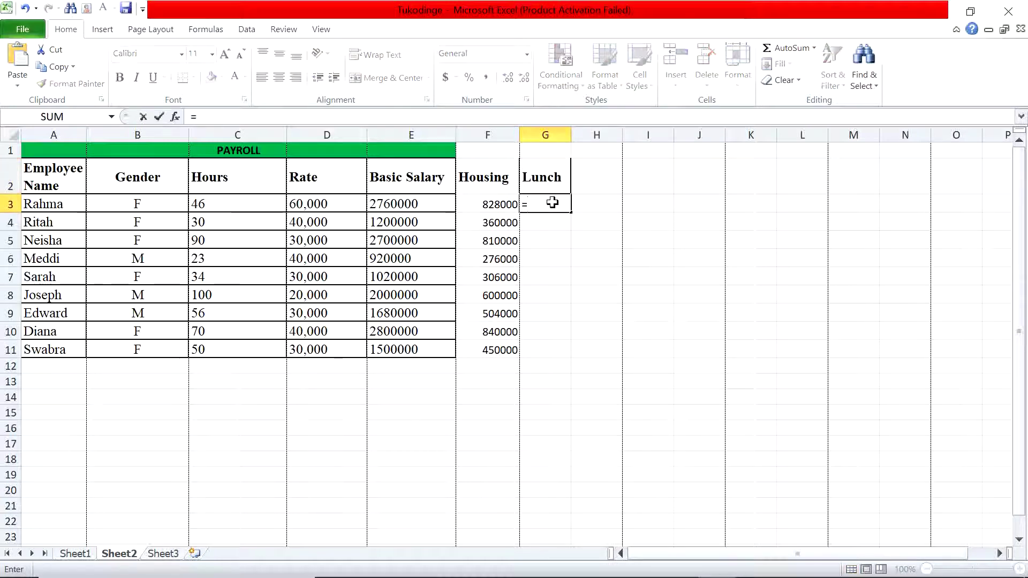
pyautogui.write('10')
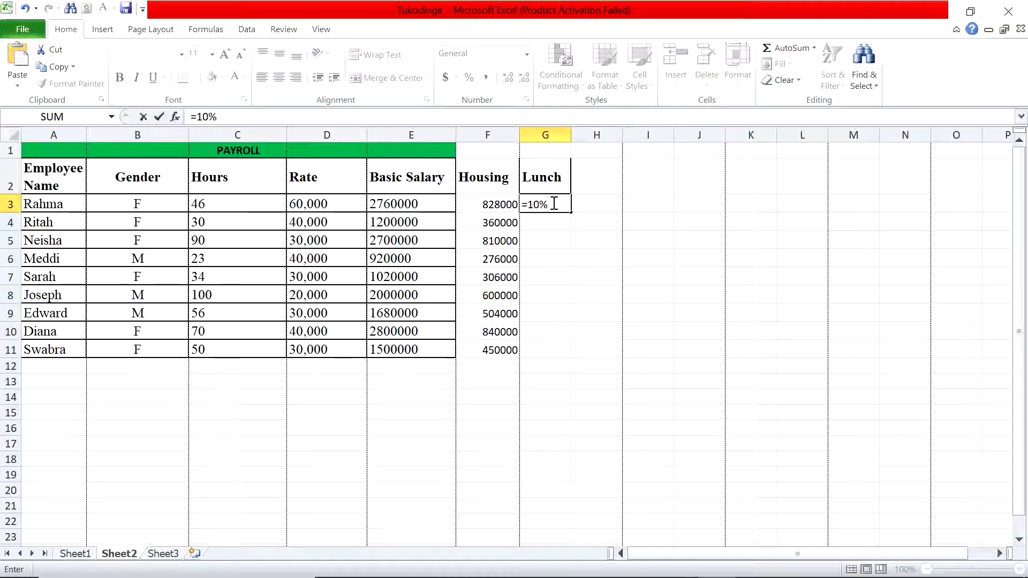
pyautogui.write('%*')
pyautogui.click(512, 203)
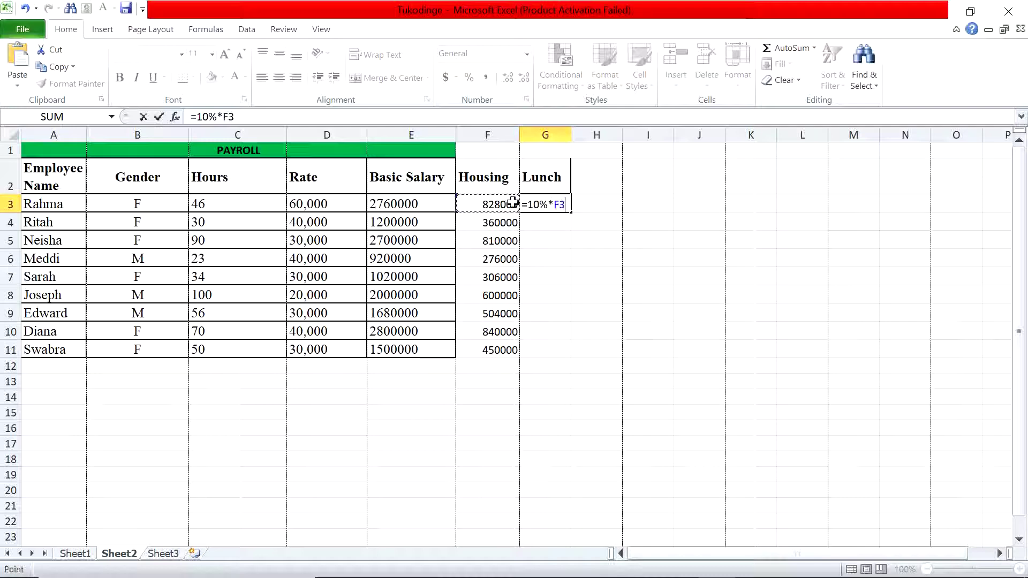
pyautogui.press('Return')
pyautogui.click(551, 203)
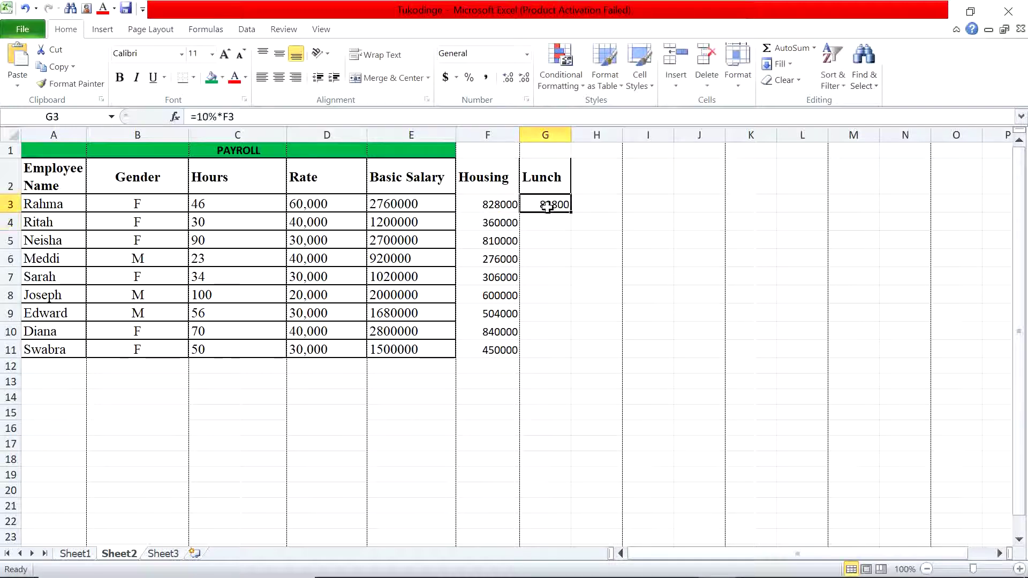
pyautogui.doubleClick(569, 211)
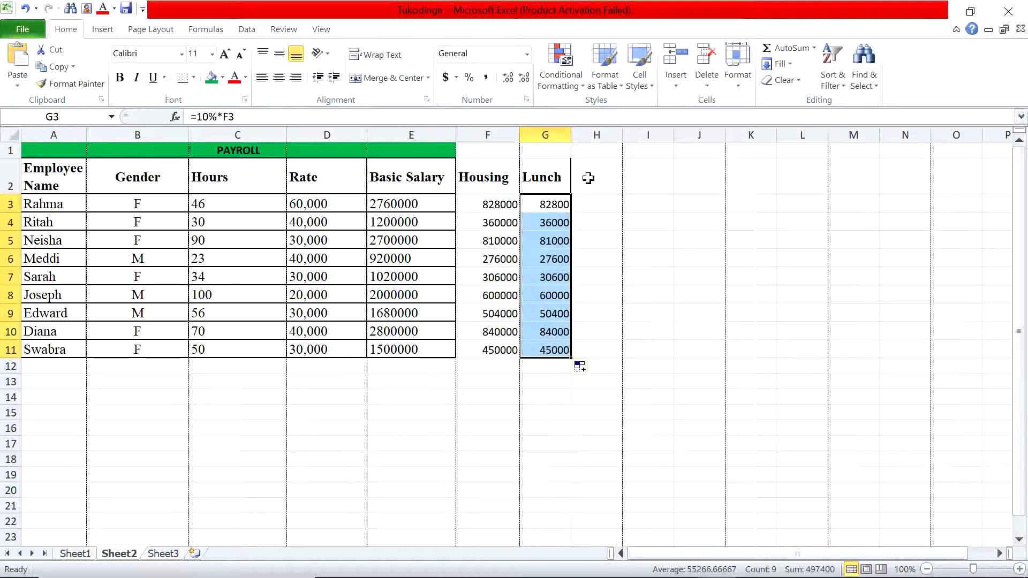
# Check task f in the Word document and enter the heading Gross in H2 of the Excel payroll table.
pyautogui.hotkey('alt', 'Tab')
pyautogui.scroll(-3, 621, 364)
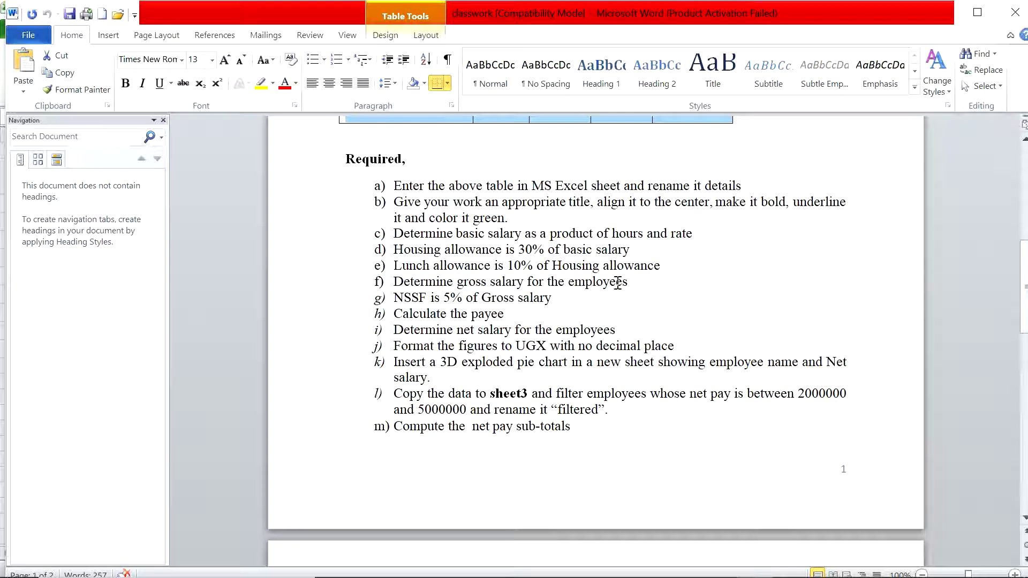
pyautogui.hotkey('alt', 'Tab')
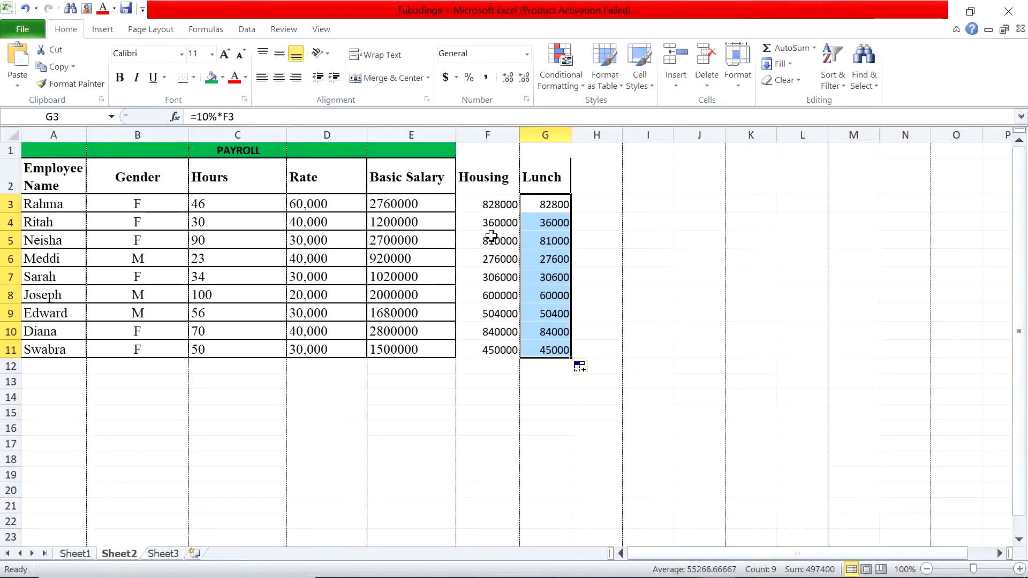
pyautogui.click(582, 181)
pyautogui.write('Gross')
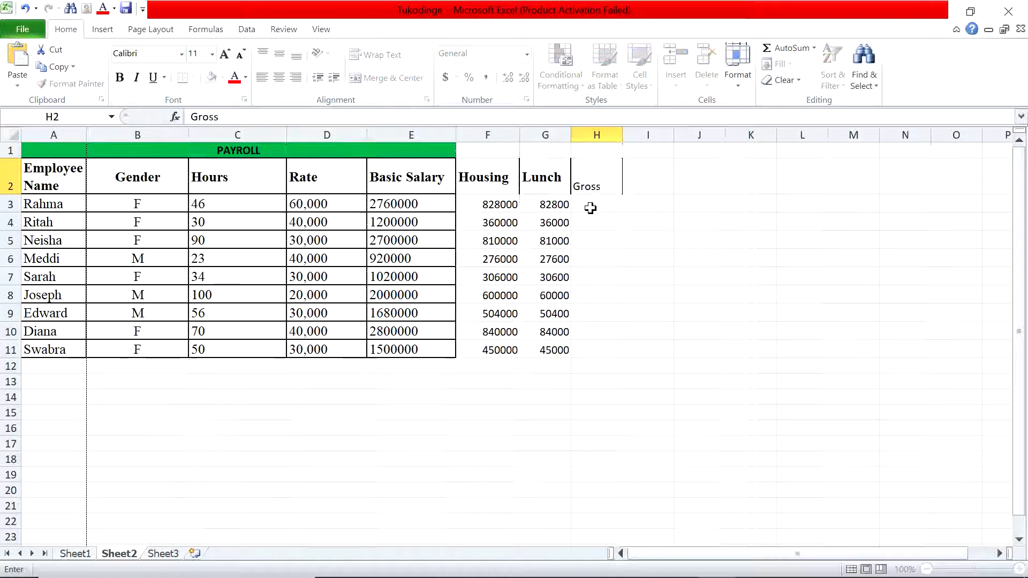
pyautogui.press('Return')
# Review the Basic Salary, Housing and Lunch headings and calculate the first employee's gross salary in H3 with the formula =E3+F3+G3.
pyautogui.click(435, 184)
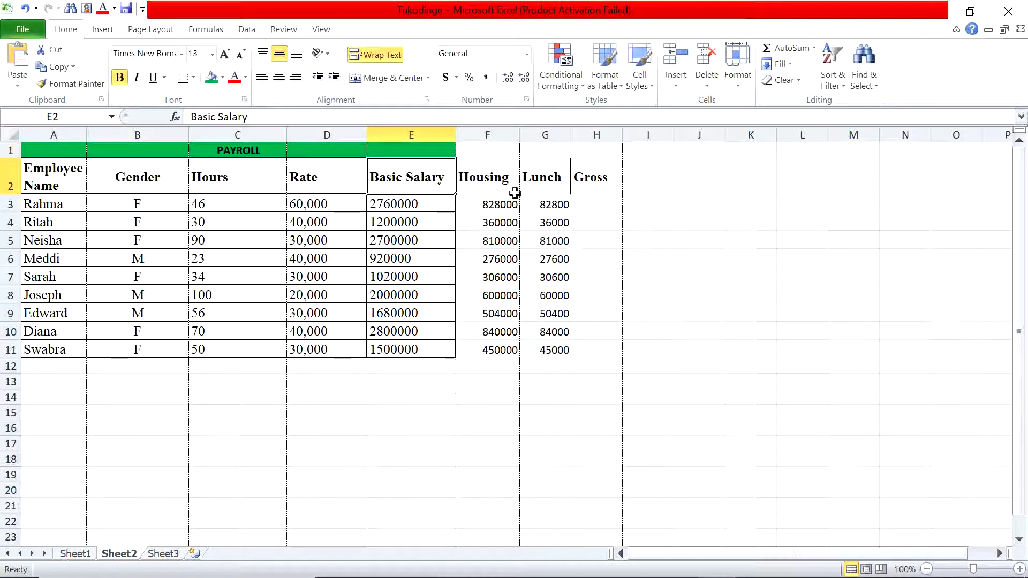
pyautogui.click(476, 183)
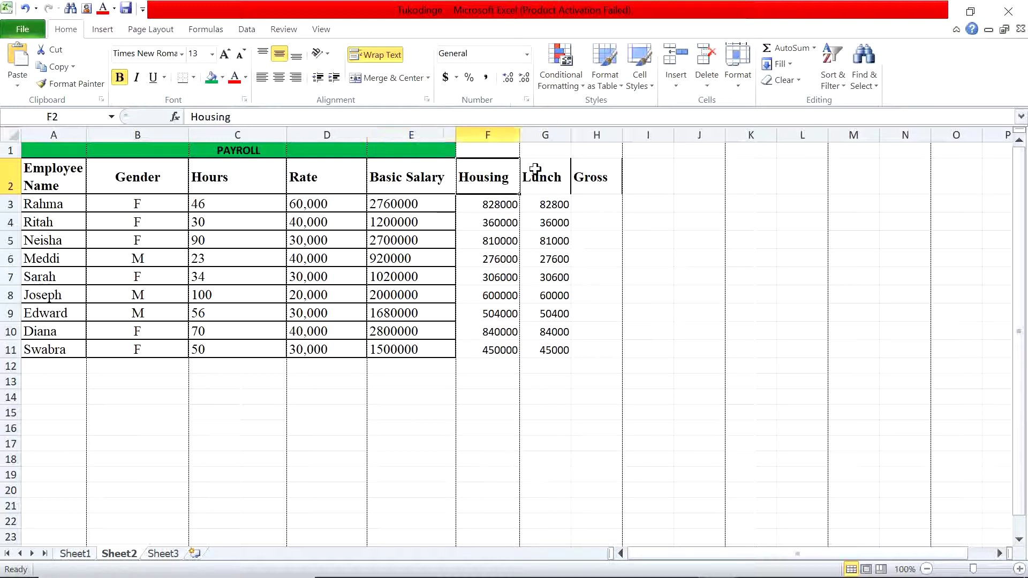
pyautogui.click(535, 170)
pyautogui.click(592, 208)
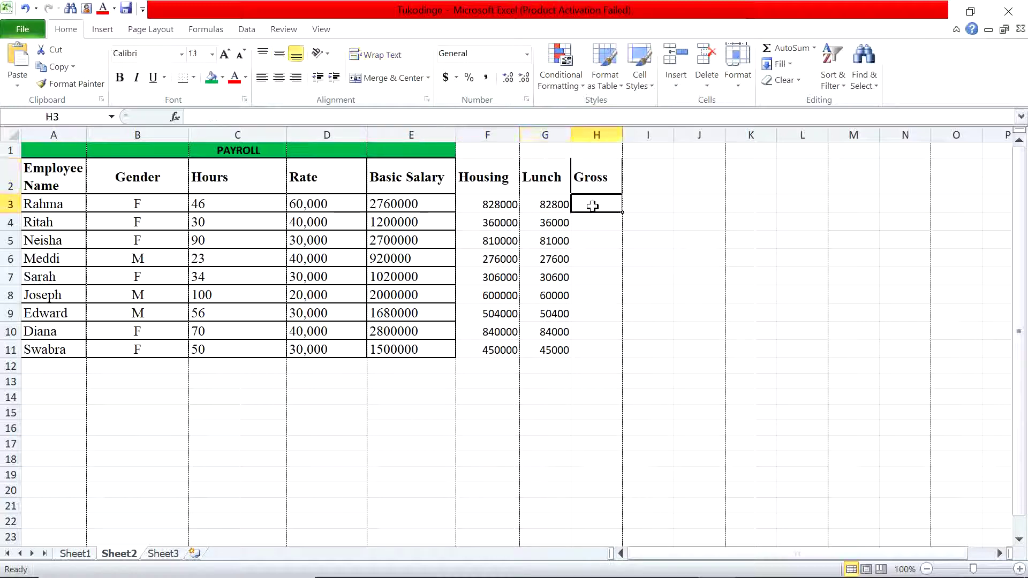
pyautogui.write('=')
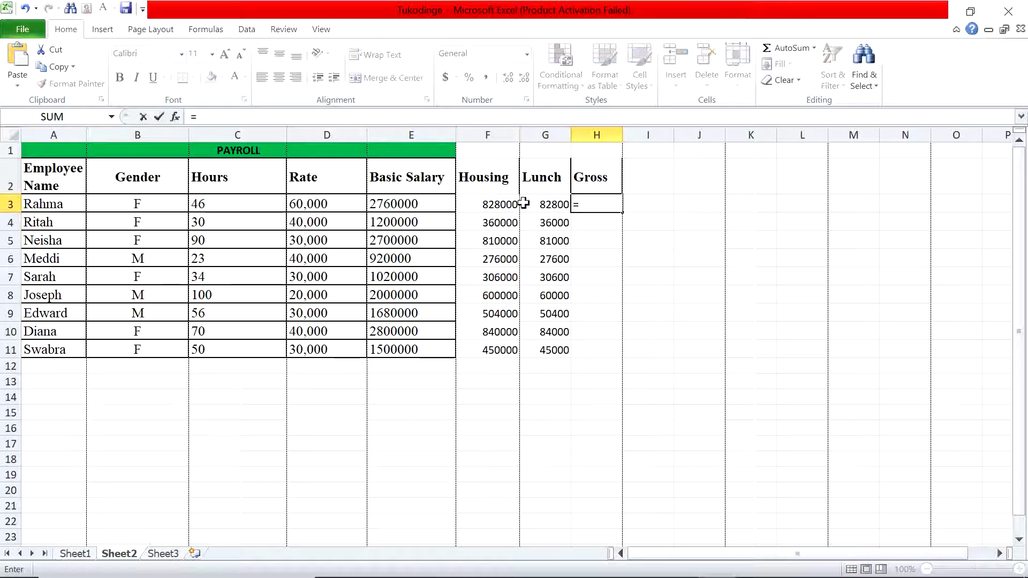
pyautogui.click(431, 203)
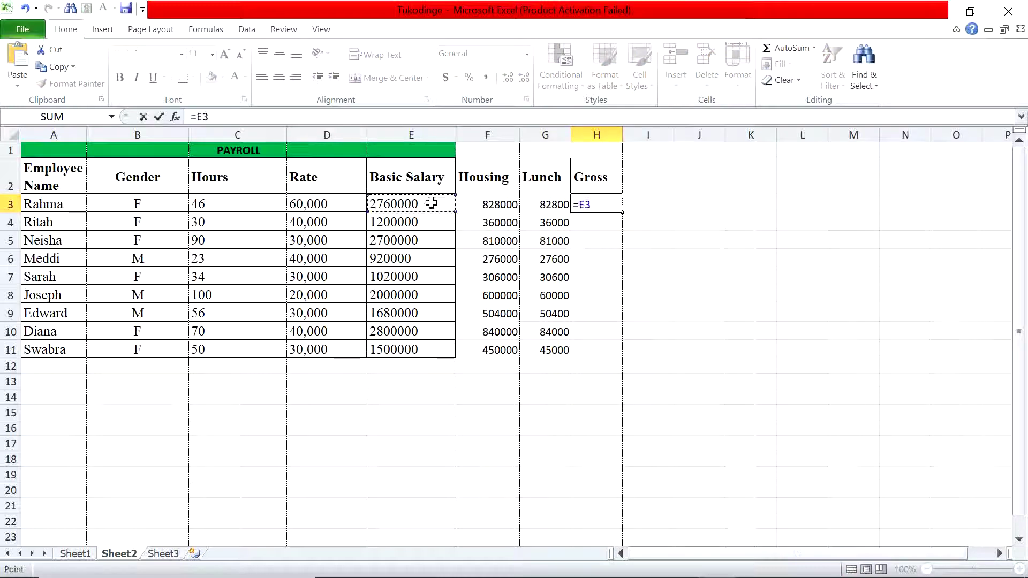
pyautogui.write('+')
pyautogui.click(469, 205)
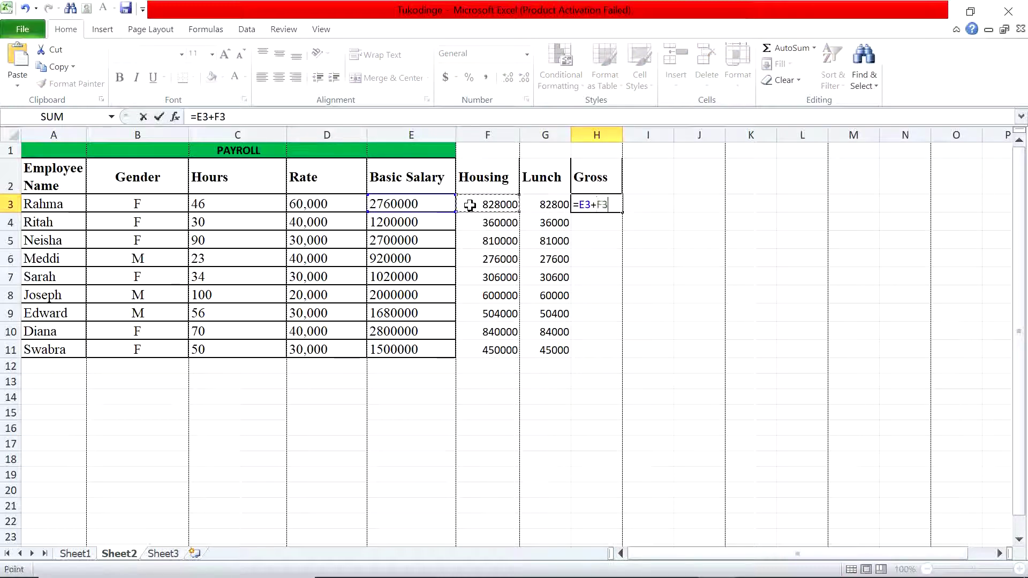
pyautogui.write('+')
pyautogui.click(546, 204)
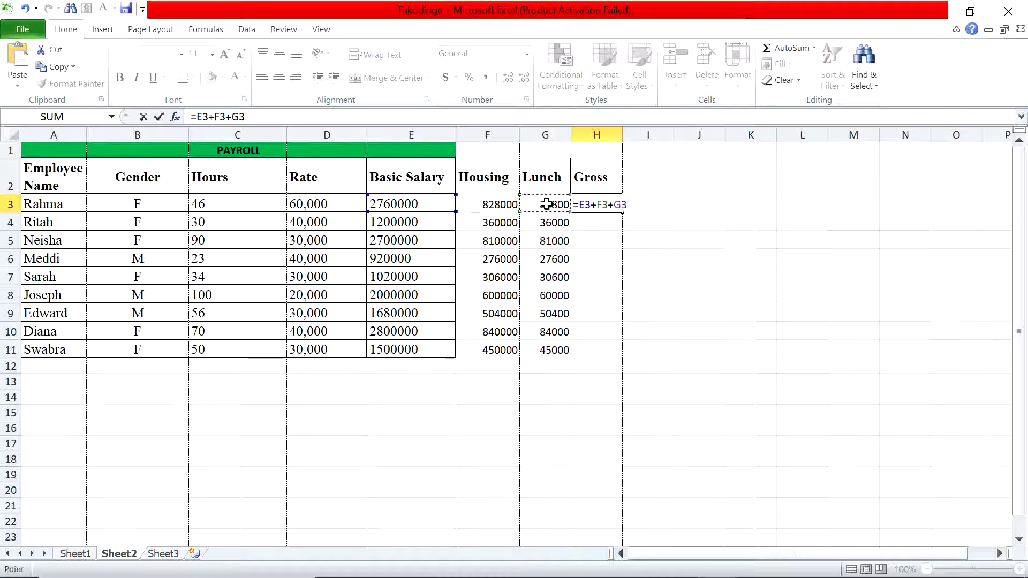
pyautogui.press('Return')
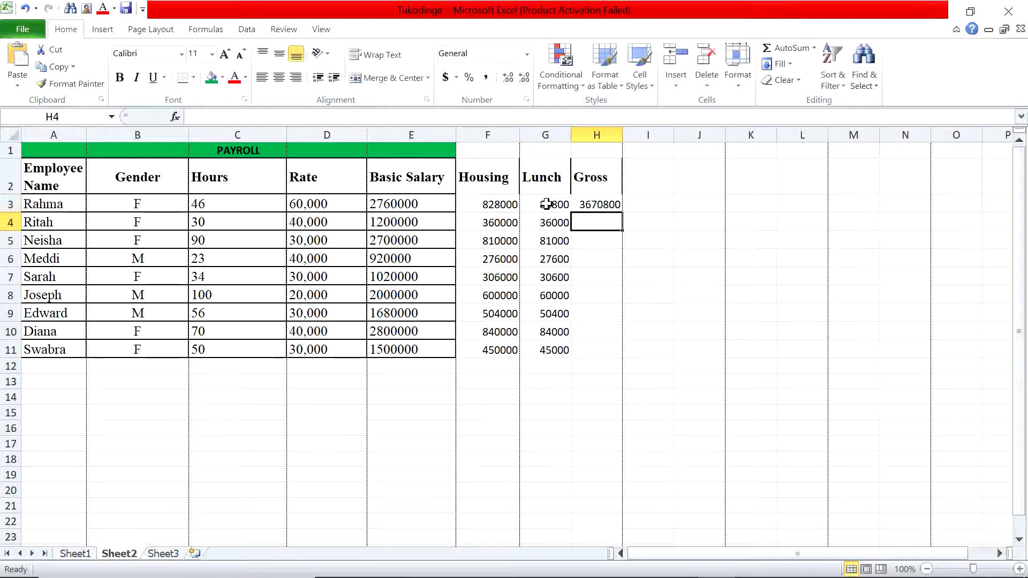
# Replace the gross salary formula in H3 with the SUM function over the range E3:G3.
pyautogui.click(593, 207)
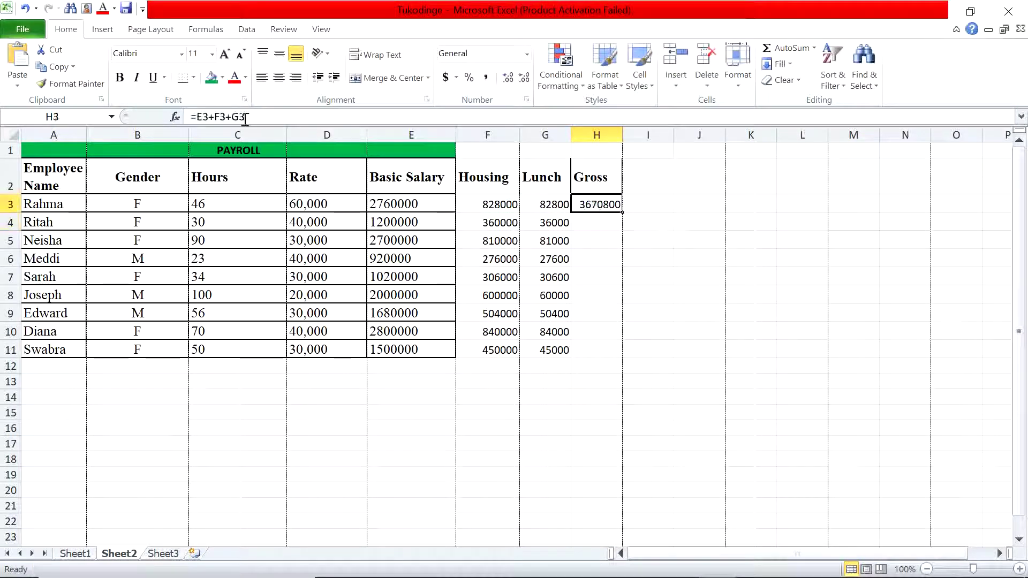
pyautogui.moveTo(245, 117); pyautogui.dragTo(195, 117)
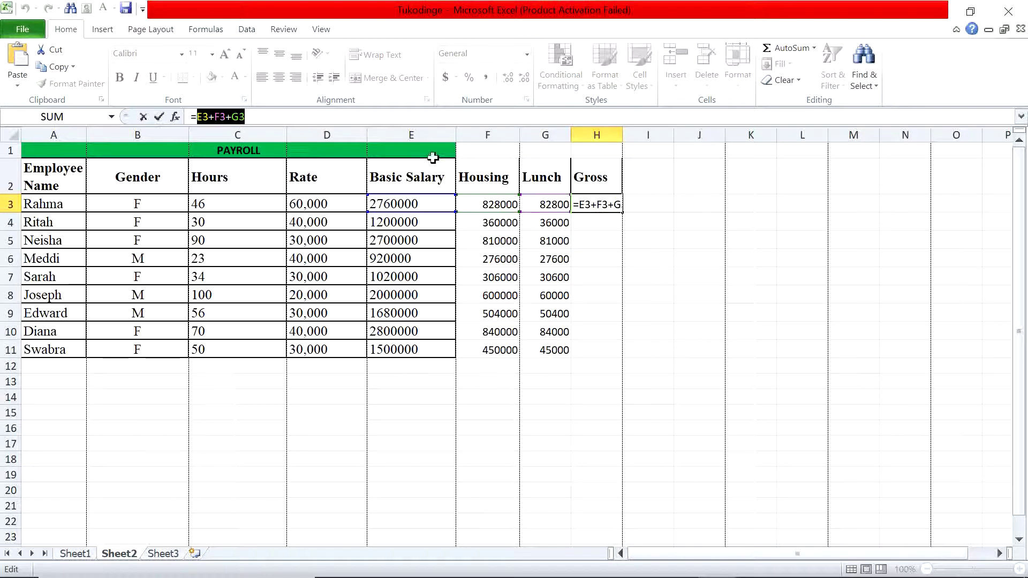
pyautogui.press('BackSpace')
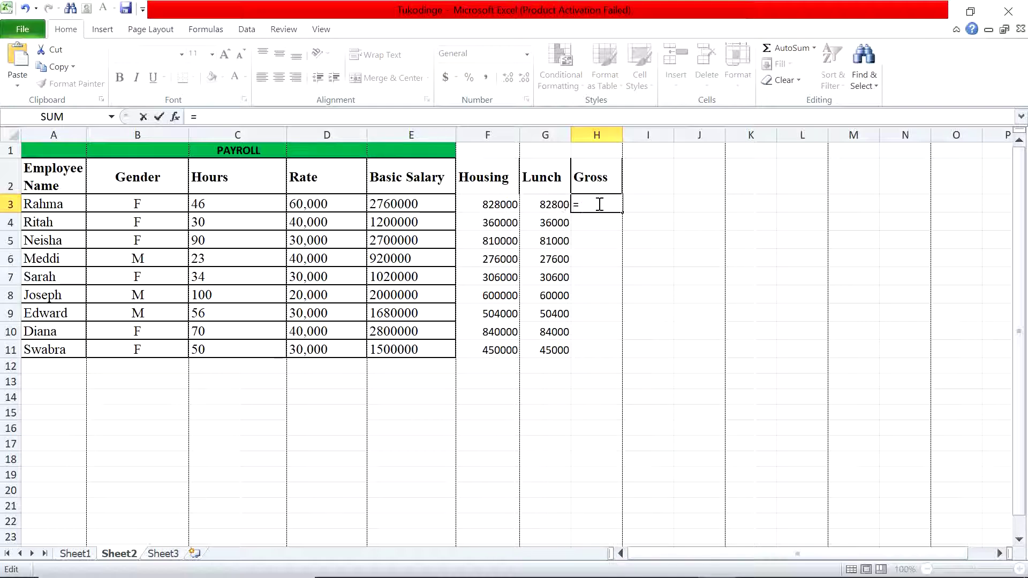
pyautogui.write('sum')
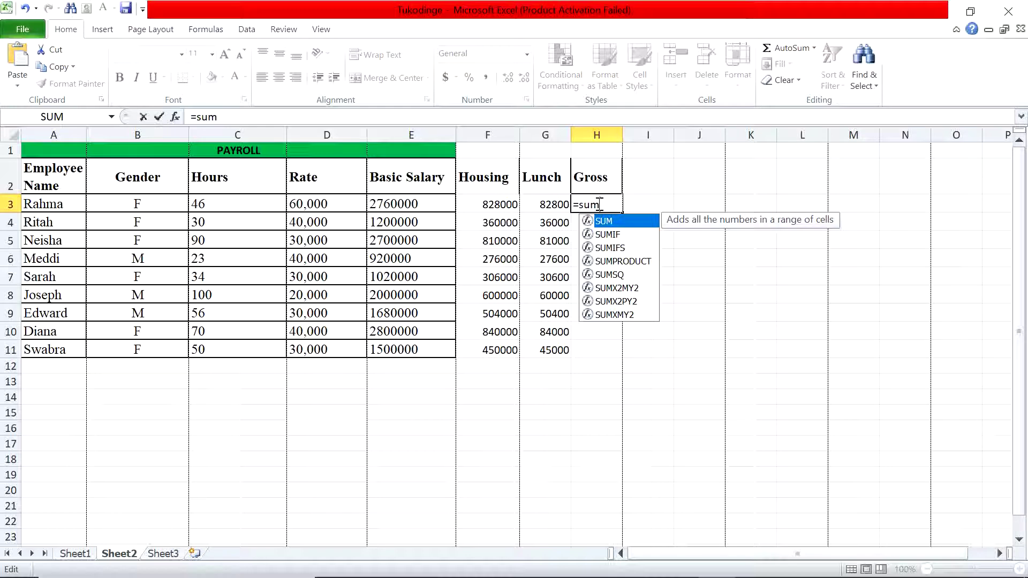
pyautogui.doubleClick(626, 222)
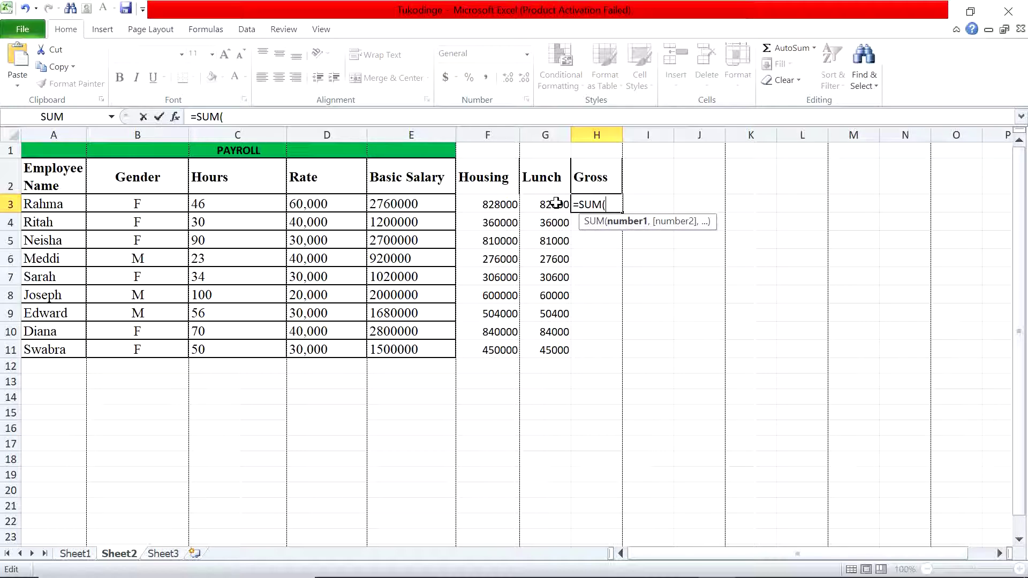
pyautogui.moveTo(557, 202); pyautogui.dragTo(441, 202)
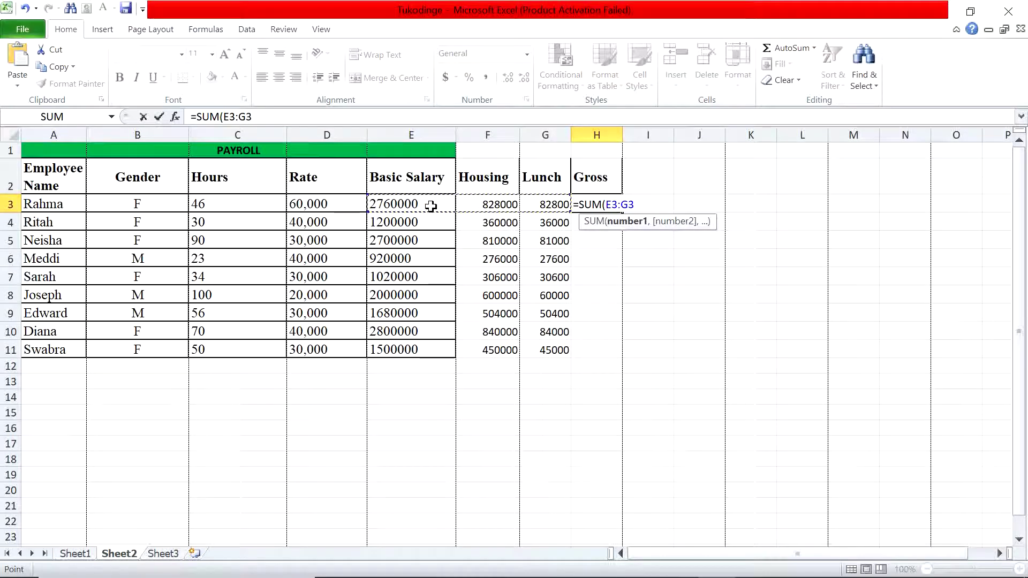
pyautogui.press('Return')
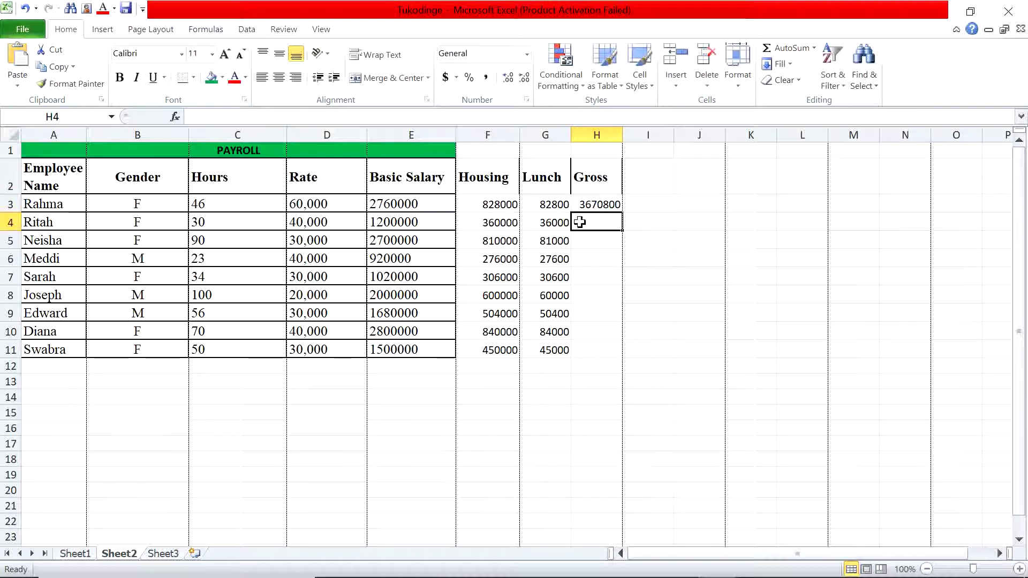
pyautogui.click(610, 209)
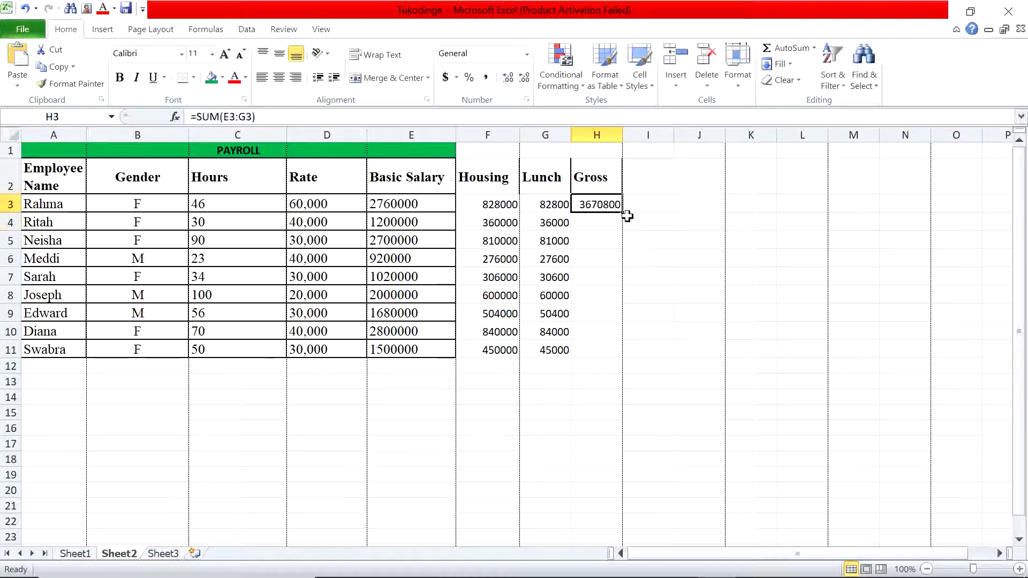
# Undo a trial fill of the gross salary formula down through H11 and clear the formula in H3.
pyautogui.doubleClick(621, 214)
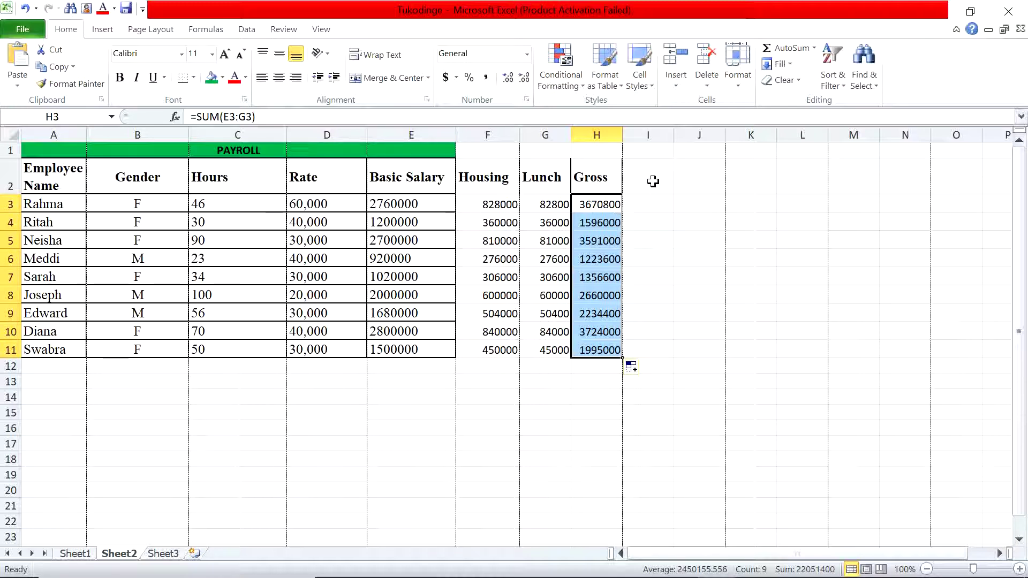
pyautogui.hotkey('ctrl', 'z')
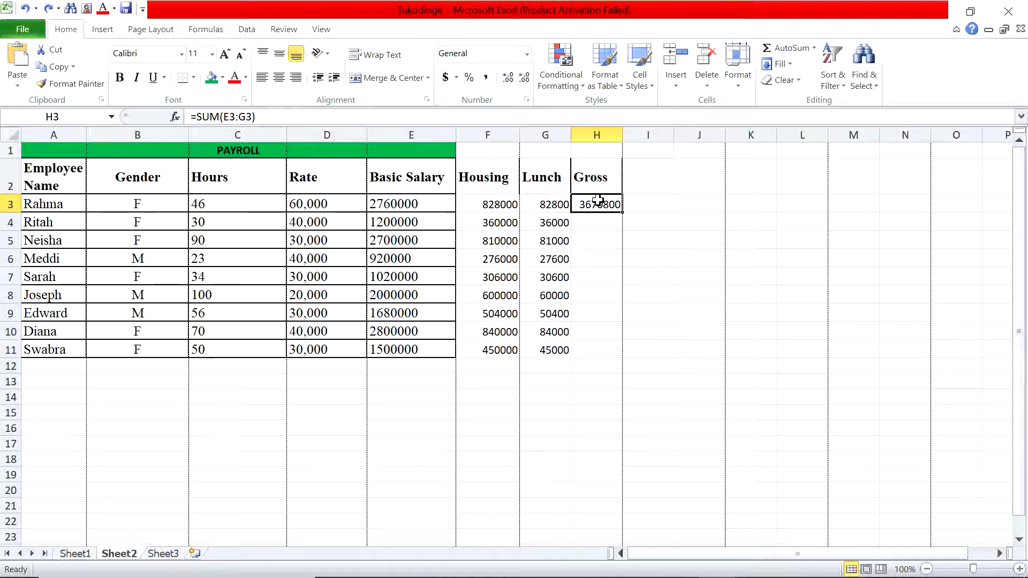
pyautogui.press('Delete')
pyautogui.write('=sum')
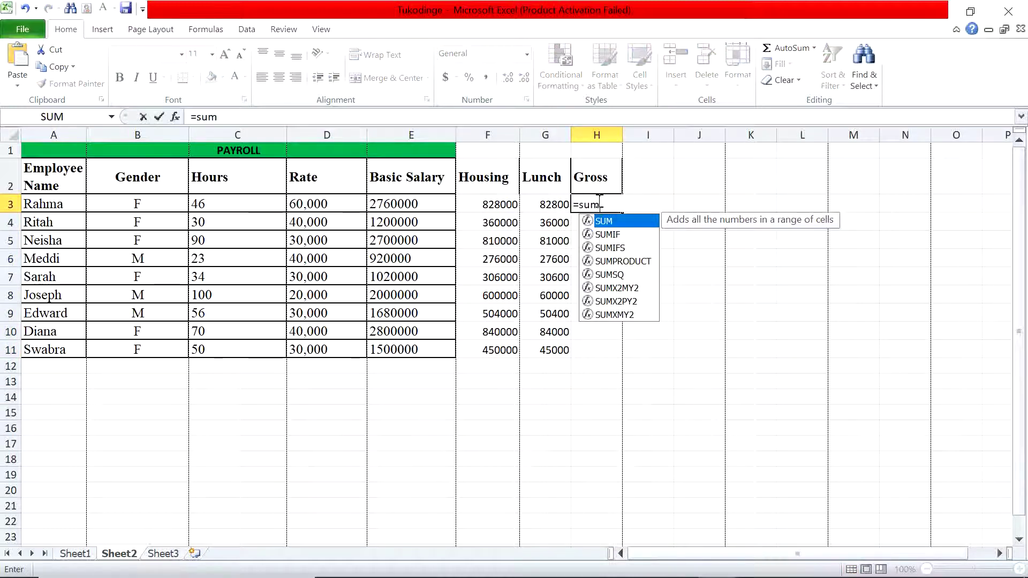
pyautogui.press('Tab')
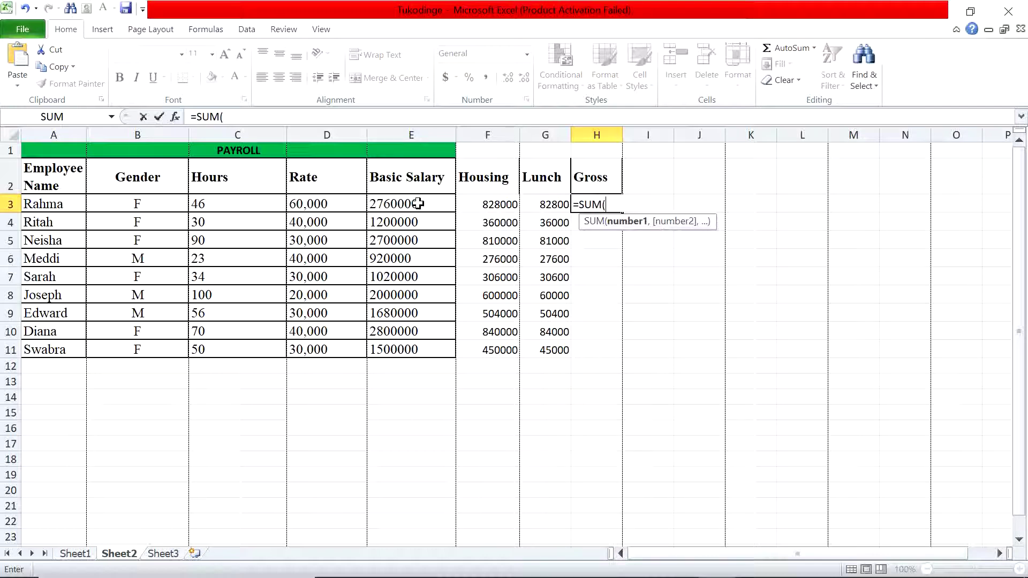
pyautogui.press('BackSpace')
pyautogui.press('BackSpace')
pyautogui.press('BackSpace')
pyautogui.press('BackSpace')
pyautogui.press('BackSpace')
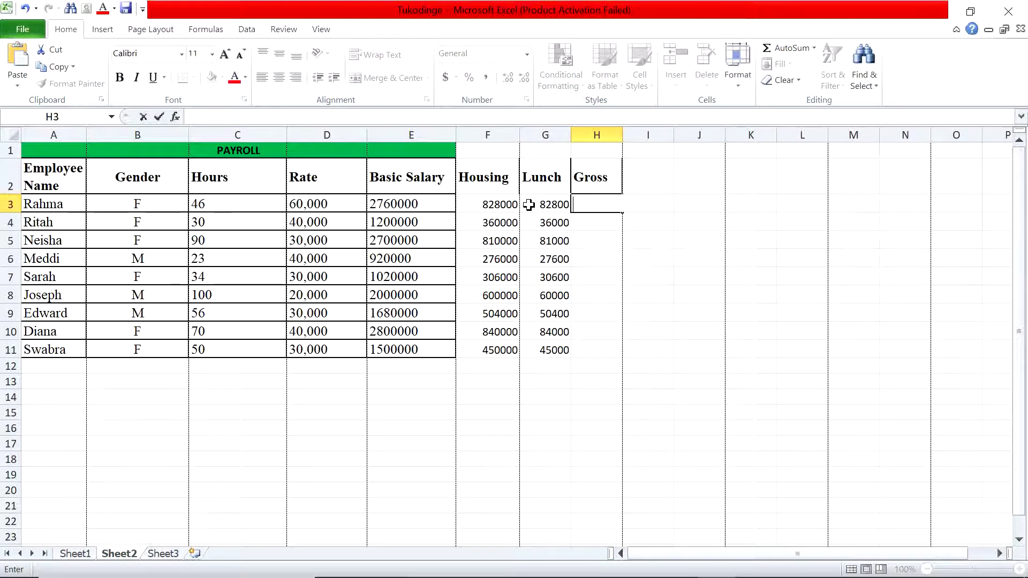
# Insert a new column before Housing and enter the heading Comment in F2.
pyautogui.click(488, 135)
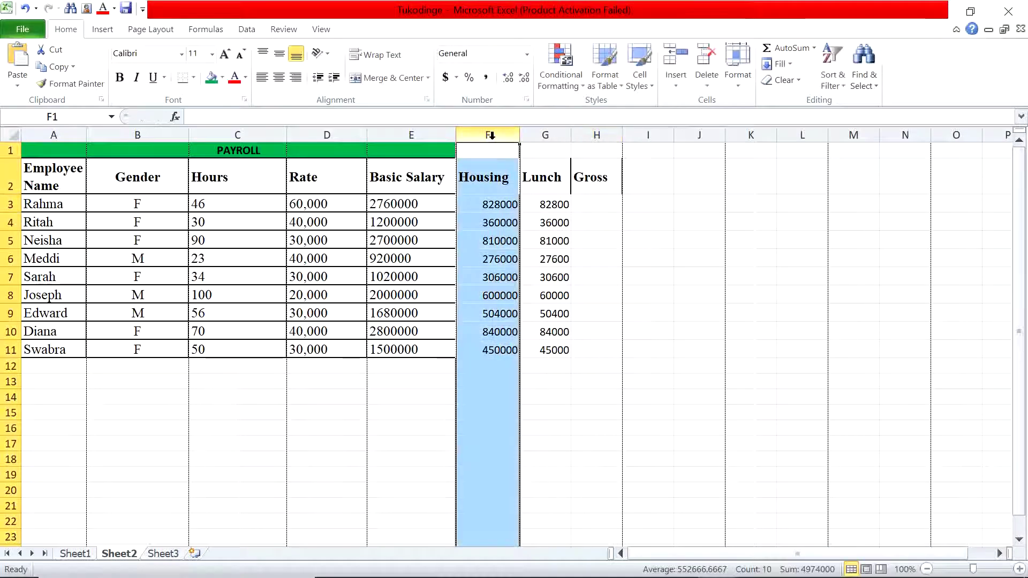
pyautogui.rightClick(492, 136)
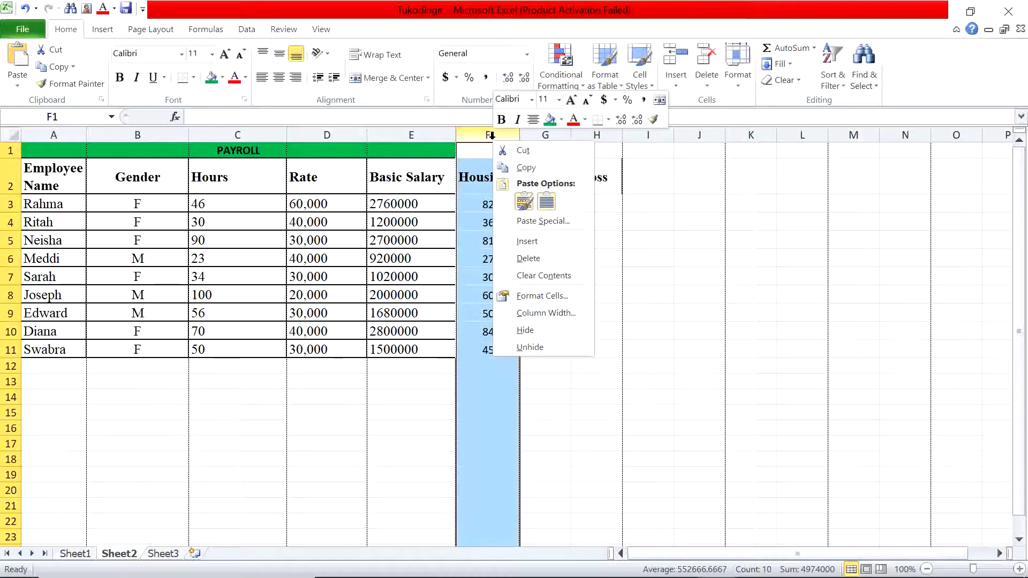
pyautogui.click(527, 242)
pyautogui.click(493, 179)
pyautogui.write('Co')
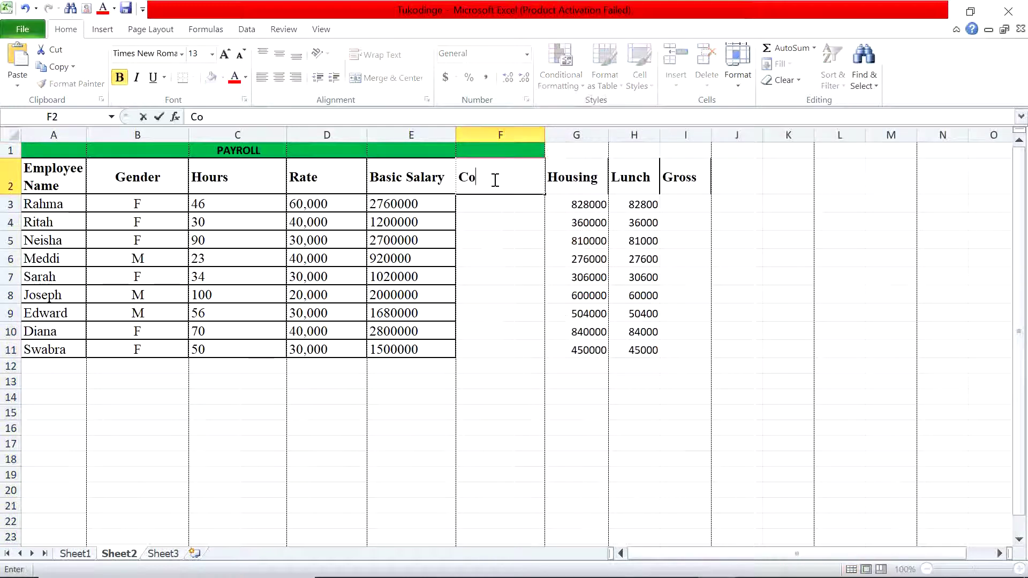
pyautogui.write('mement')
pyautogui.click(575, 204)
# Calculate the first employee's gross salary in I3 with the formula =SUM(G3:H3,E3), leaving out the Comment column.
pyautogui.click(435, 205)
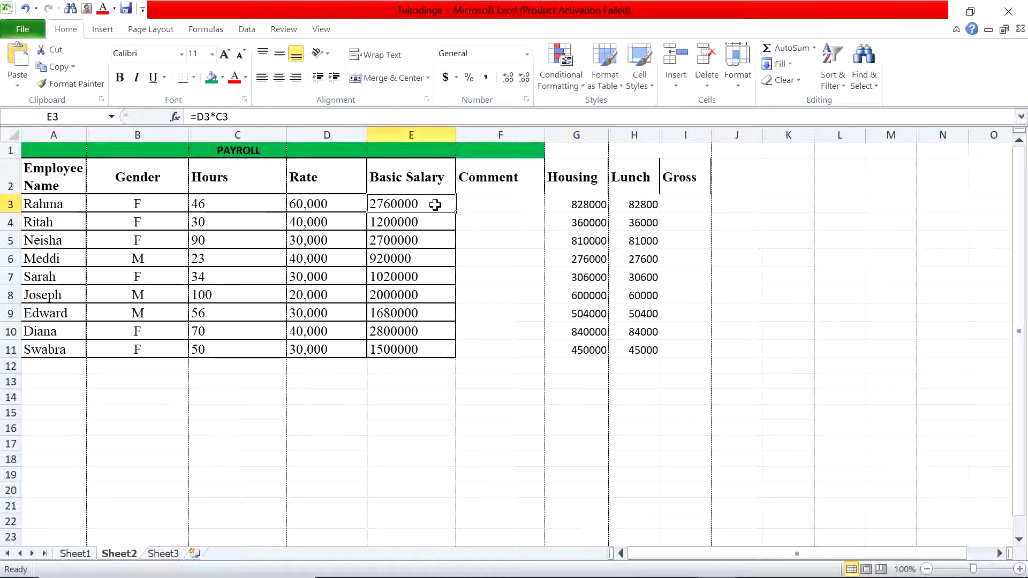
pyautogui.click(579, 204)
pyautogui.click(644, 204)
pyautogui.click(696, 201)
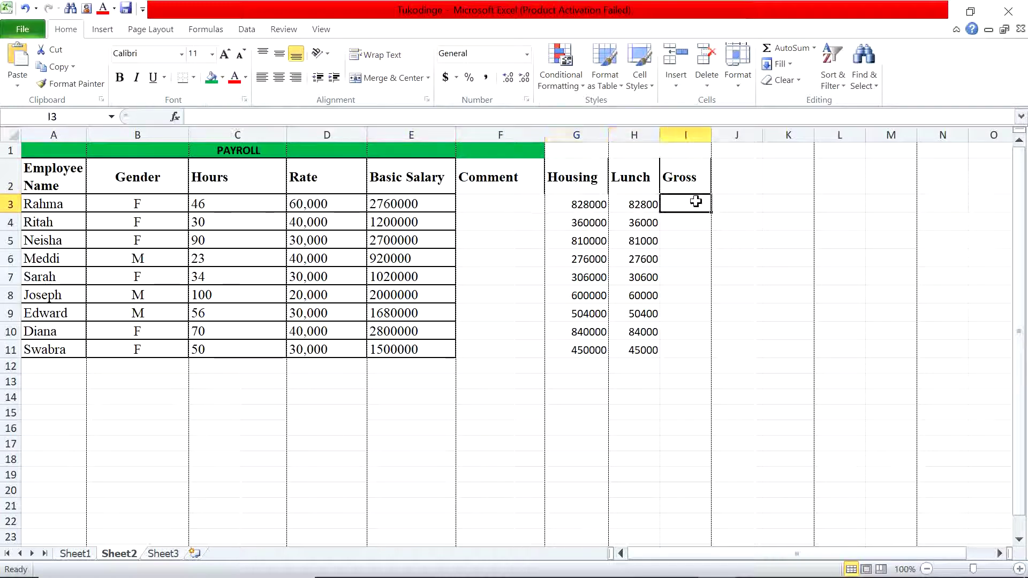
pyautogui.write('=SUM(')
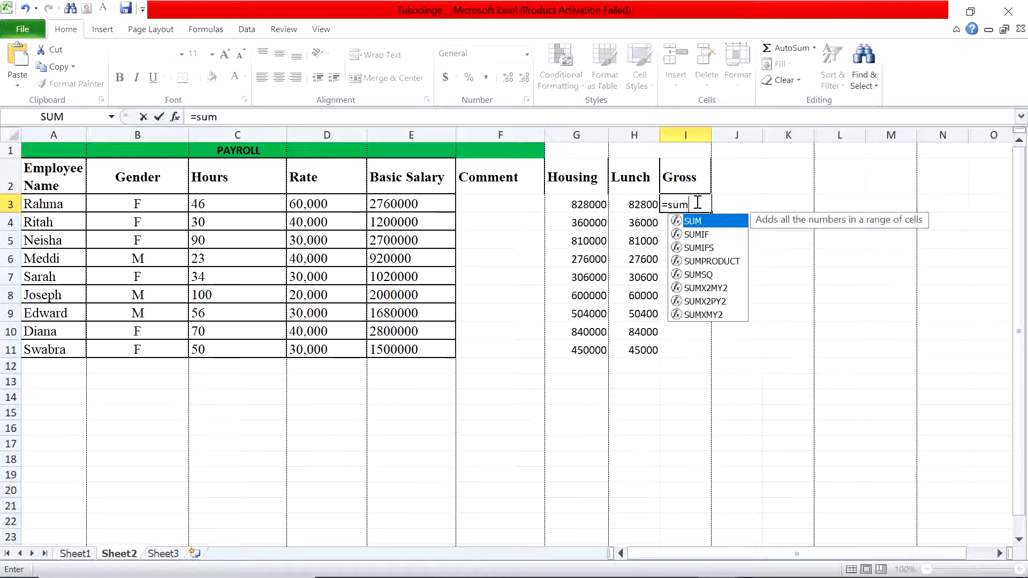
pyautogui.moveTo(642, 204); pyautogui.dragTo(433, 200)
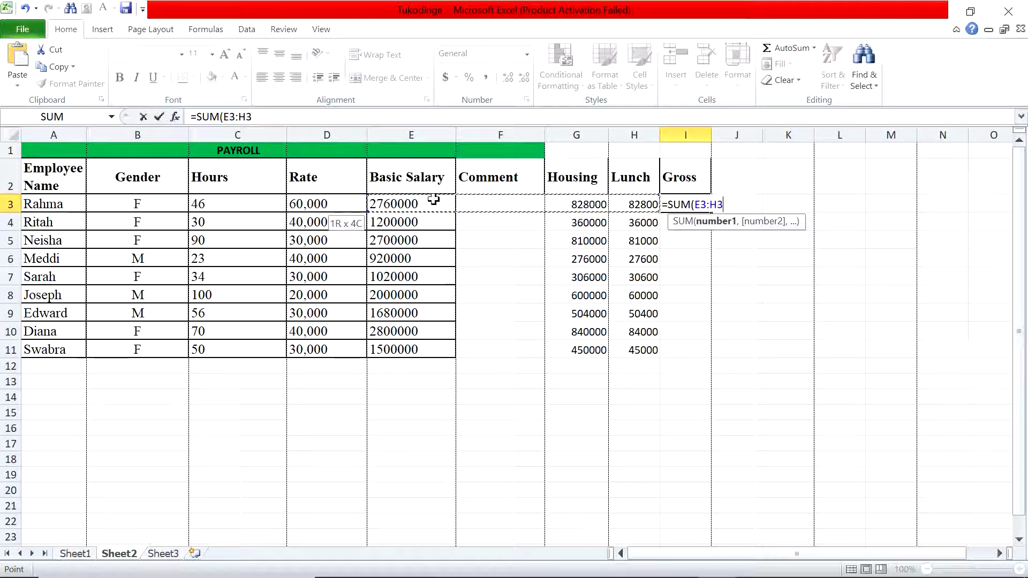
pyautogui.moveTo(433, 200); pyautogui.dragTo(583, 204)
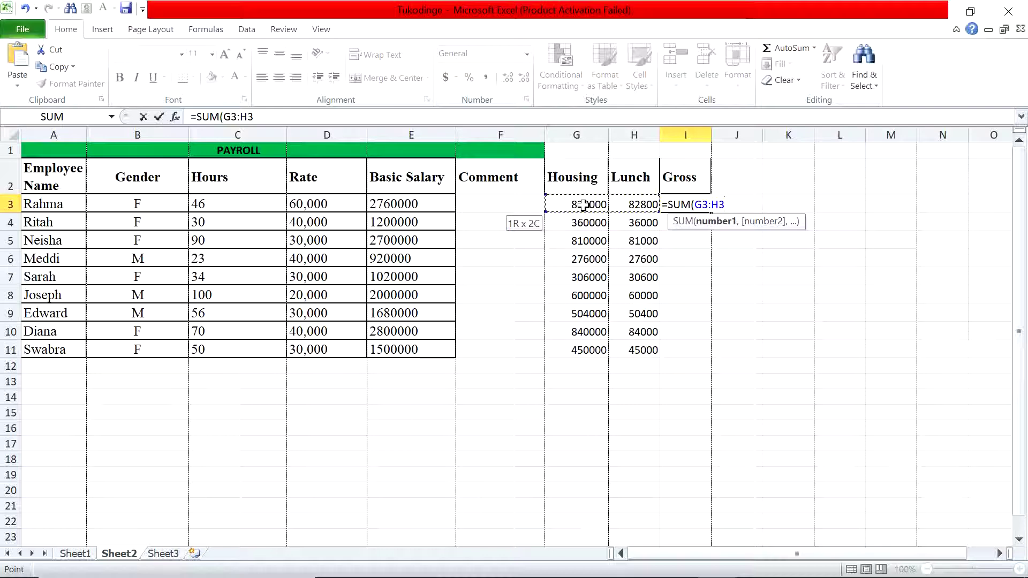
pyautogui.moveTo(584, 204)
pyautogui.mouseDown()
pyautogui.moveTo(616, 205)
pyautogui.moveTo(594, 205)
pyautogui.mouseUp()
pyautogui.write(',')
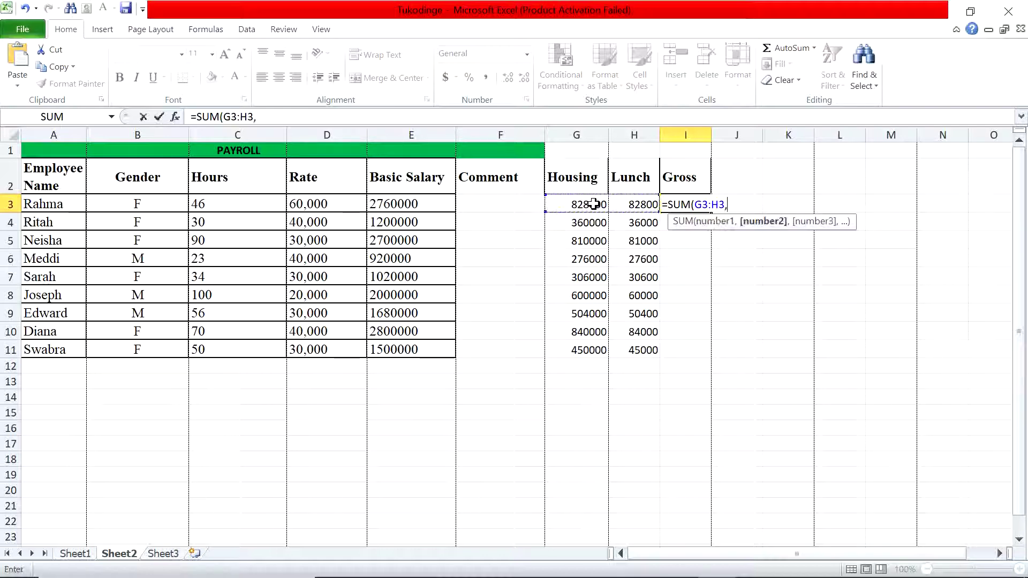
pyautogui.click(435, 203)
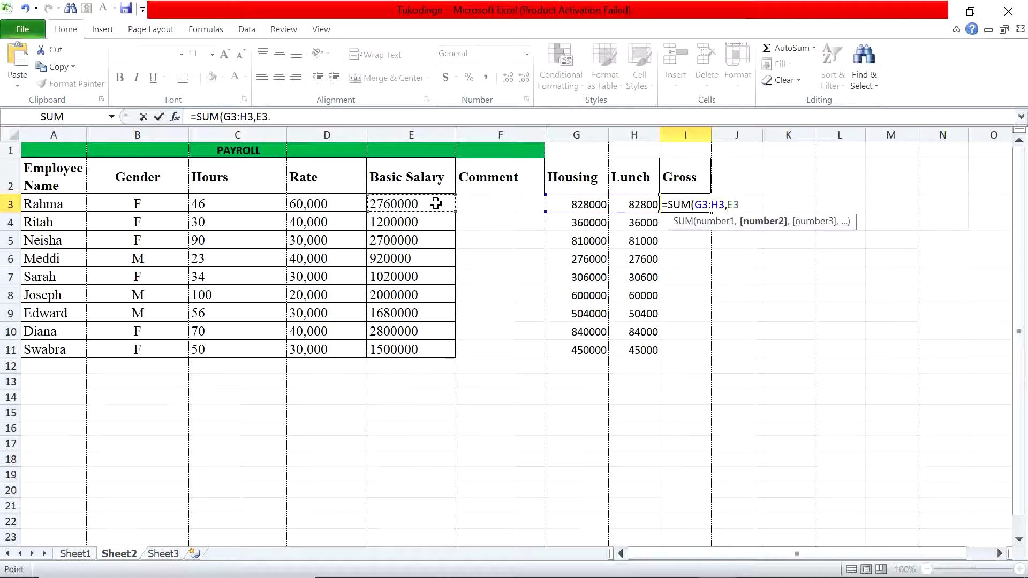
pyautogui.press('Return')
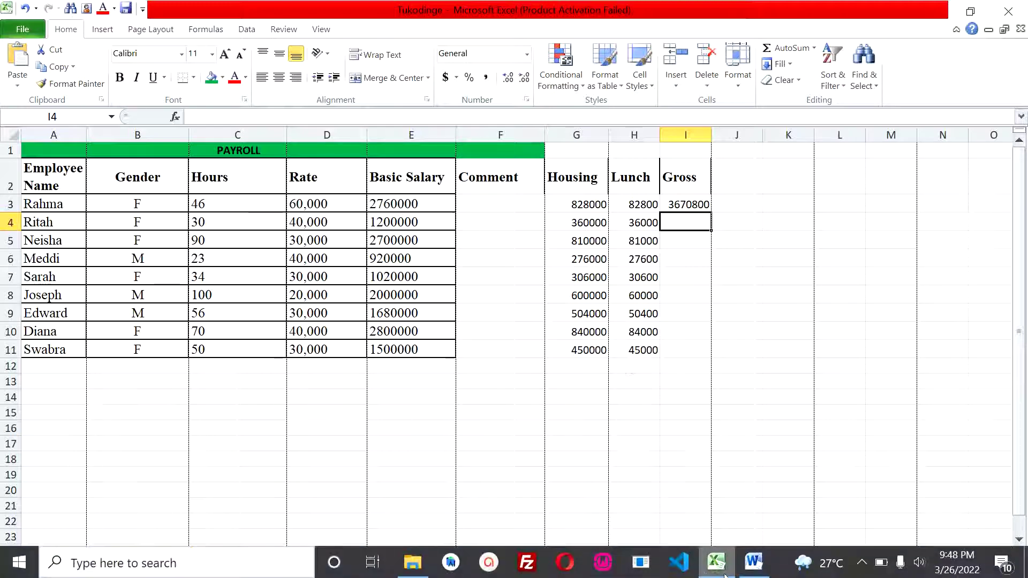
# Check task g in the Word document and enter the heading nssf in J2 of the Excel payroll table.
pyautogui.click(753, 568)
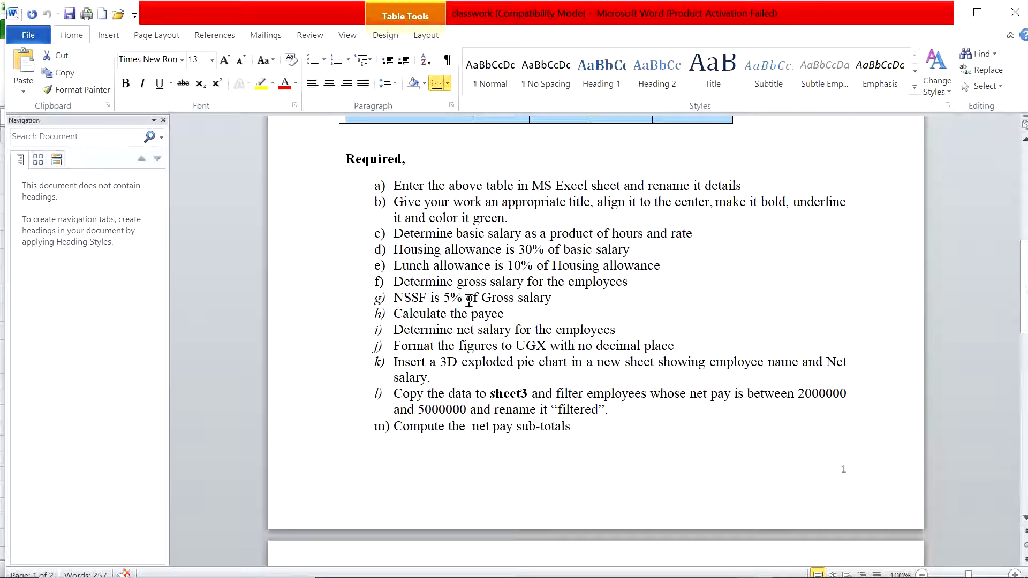
pyautogui.hotkey('alt', 'Tab')
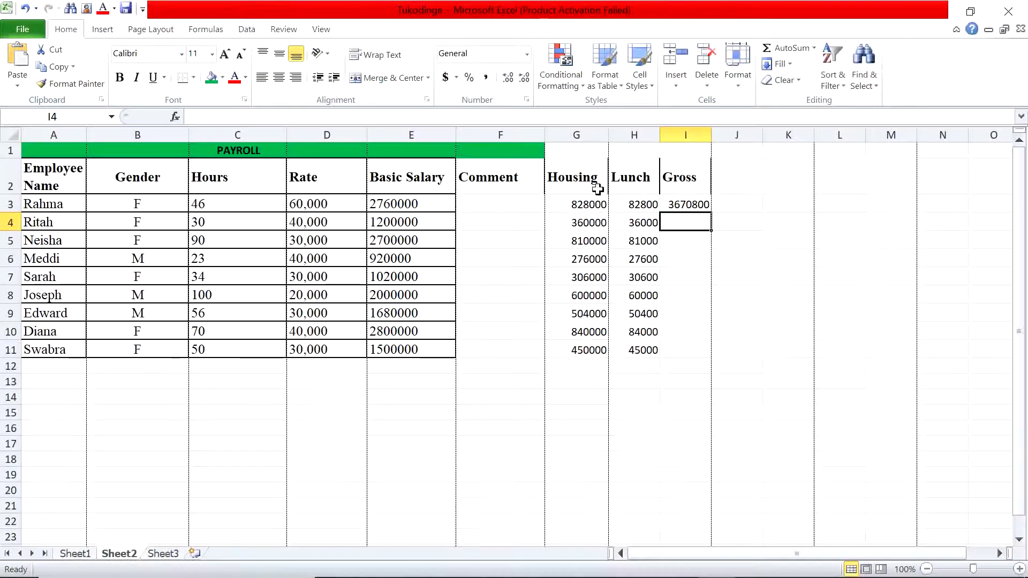
pyautogui.click(734, 180)
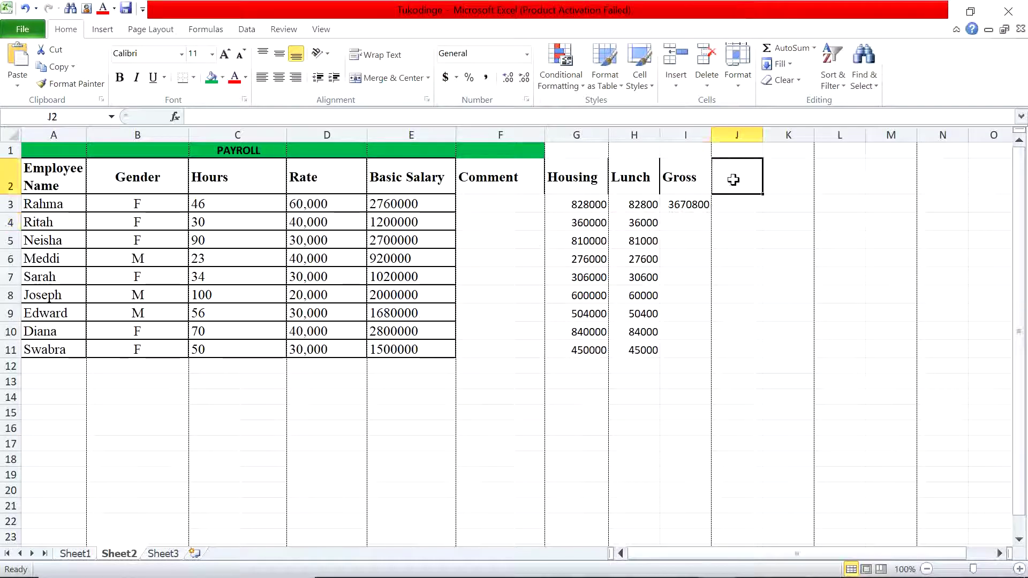
pyautogui.write('nss')
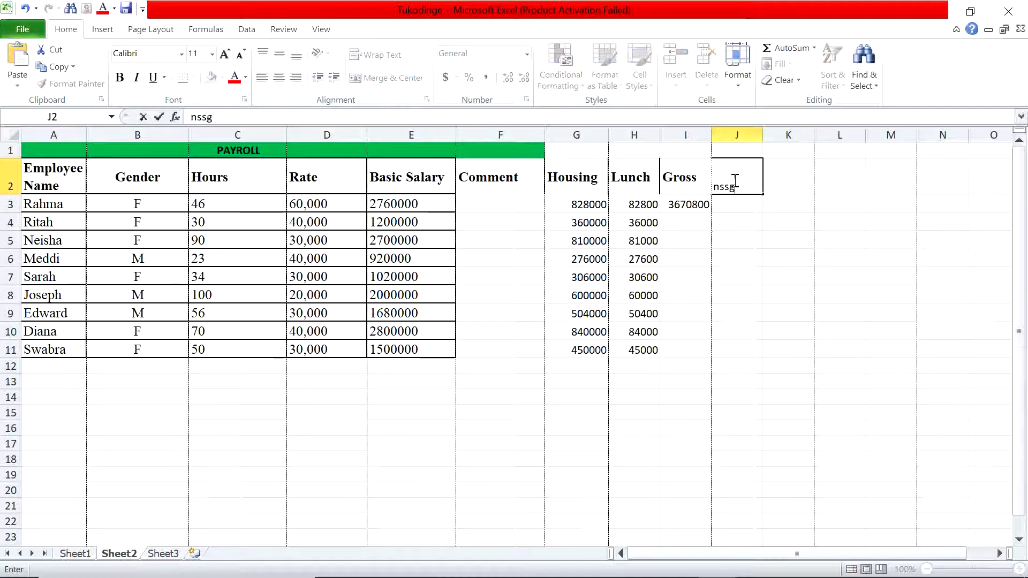
pyautogui.write('f')
pyautogui.press('Return')
# Recheck the NSSF rate in the Word document and calculate the first employee's NSSF in J3 with the formula =5%*I3.
pyautogui.write('=')
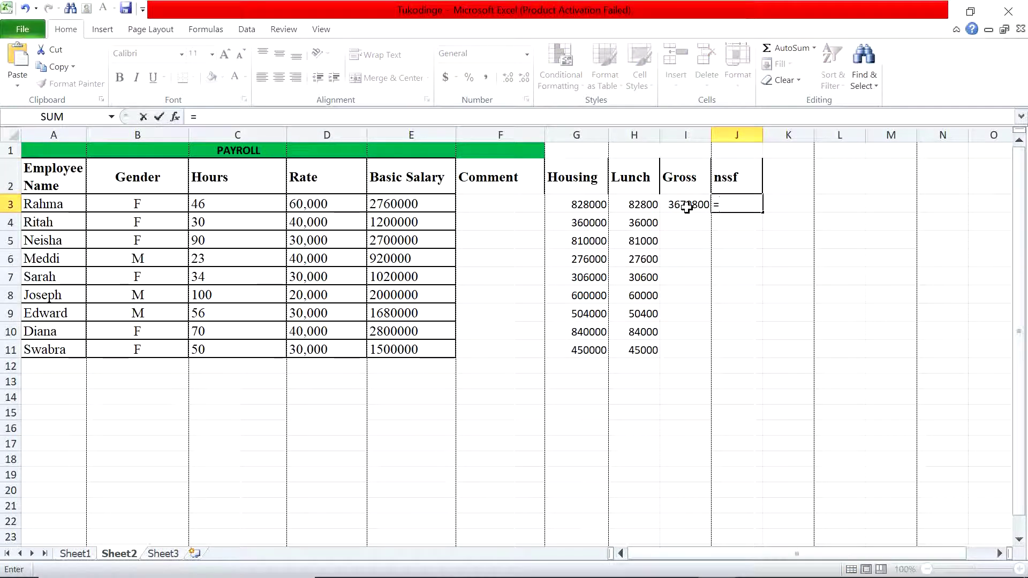
pyautogui.hotkey('alt', 'Tab')
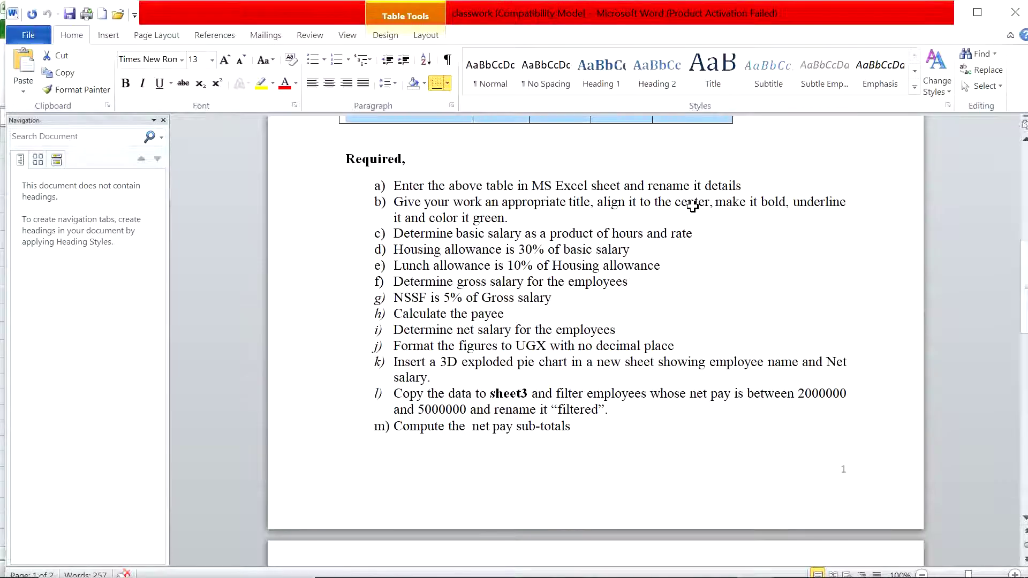
pyautogui.hotkey('alt', 'Tab')
pyautogui.write('5%')
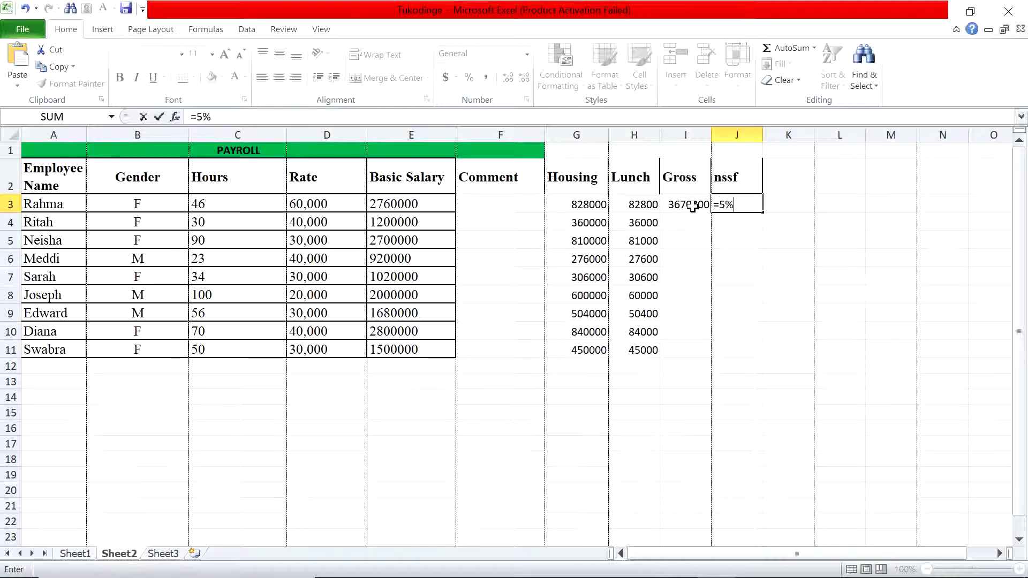
pyautogui.write('*')
pyautogui.click(693, 206)
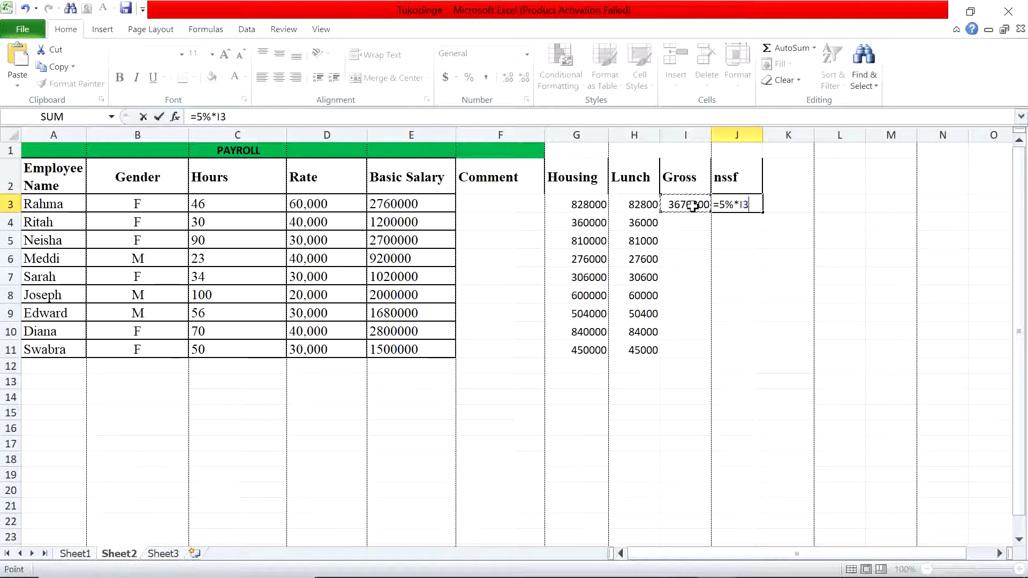
pyautogui.press('Return')
# Fill the gross salary formula down through I11 and the NSSF formula down through J11.
pyautogui.click(704, 208)
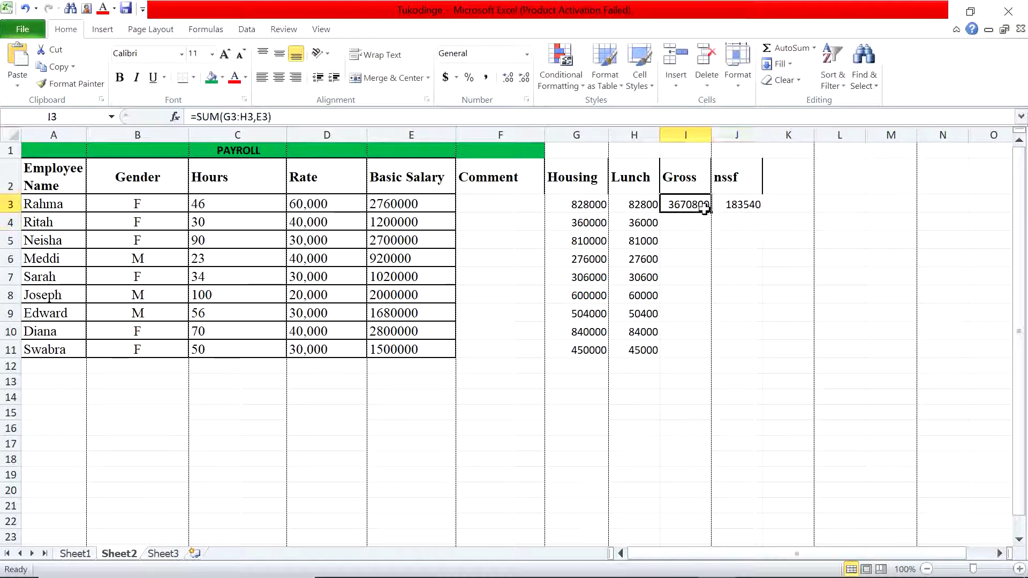
pyautogui.moveTo(709, 211); pyautogui.dragTo(711, 355)
pyautogui.click(730, 203)
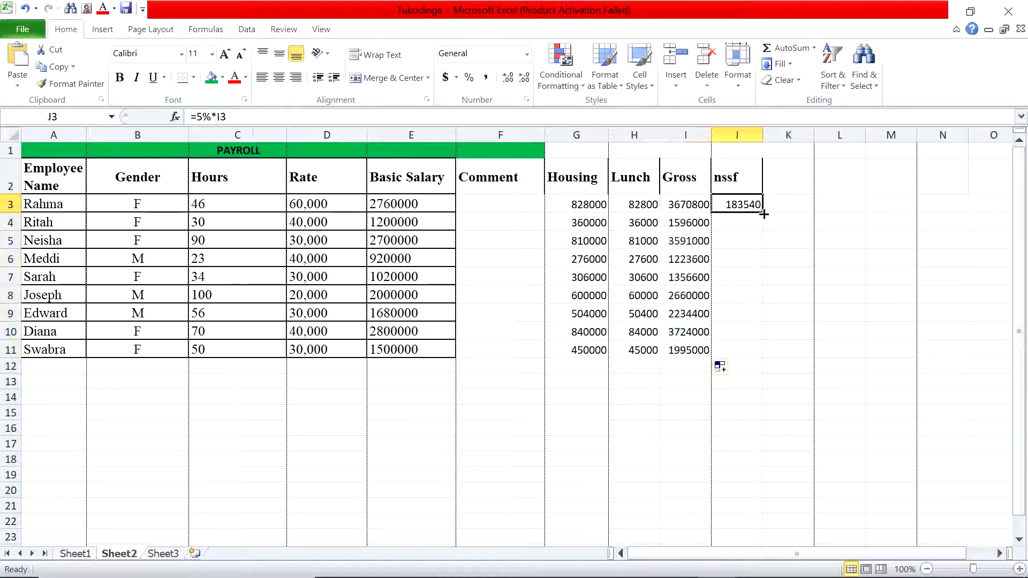
pyautogui.moveTo(764, 214); pyautogui.dragTo(764, 355)
pyautogui.click(624, 258)
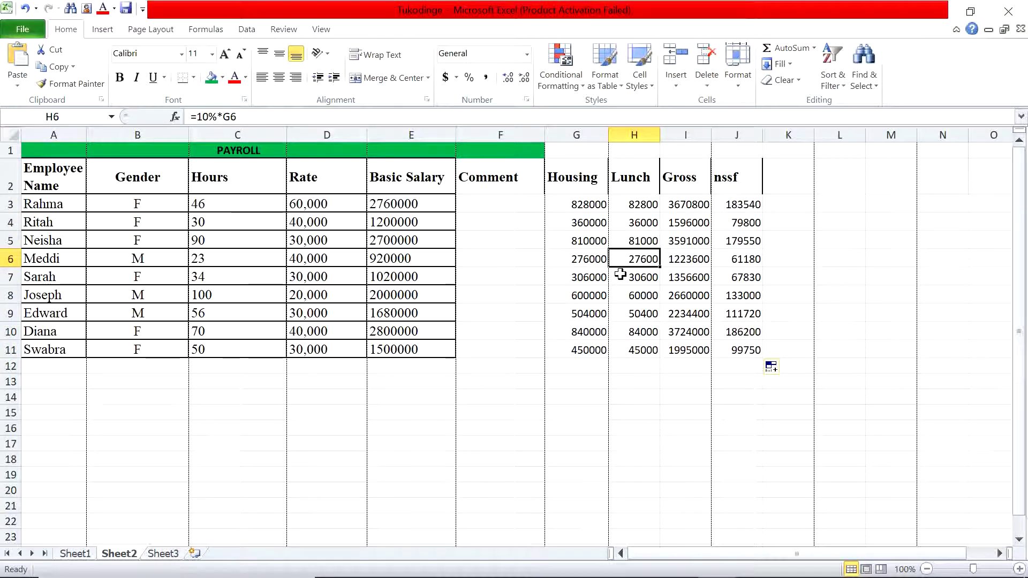
# Examine task h and the income bands and tax rates of the payee table in the Word document.
pyautogui.hotkey('alt', 'Tab')
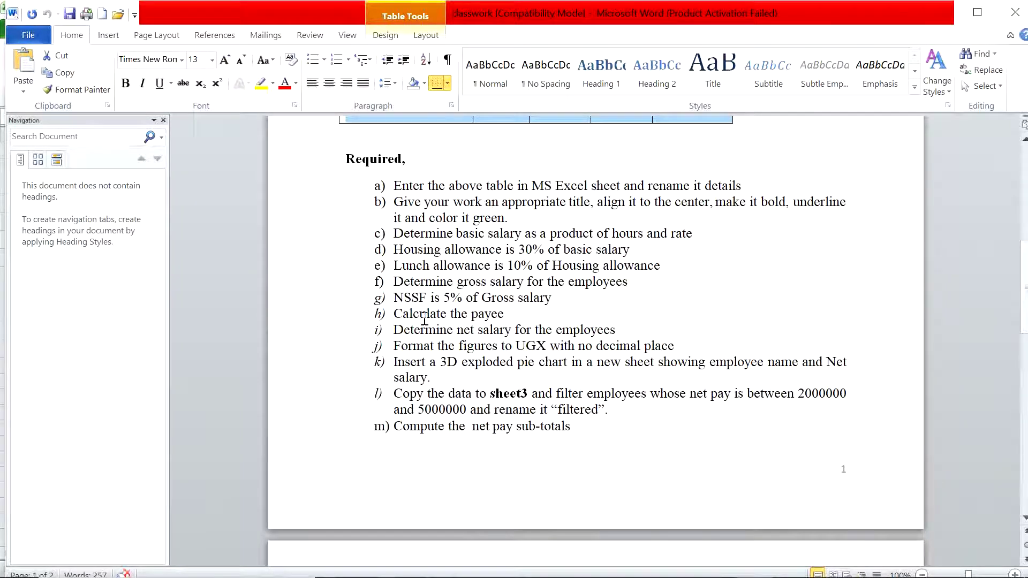
pyautogui.scroll(-10, 500, 324)
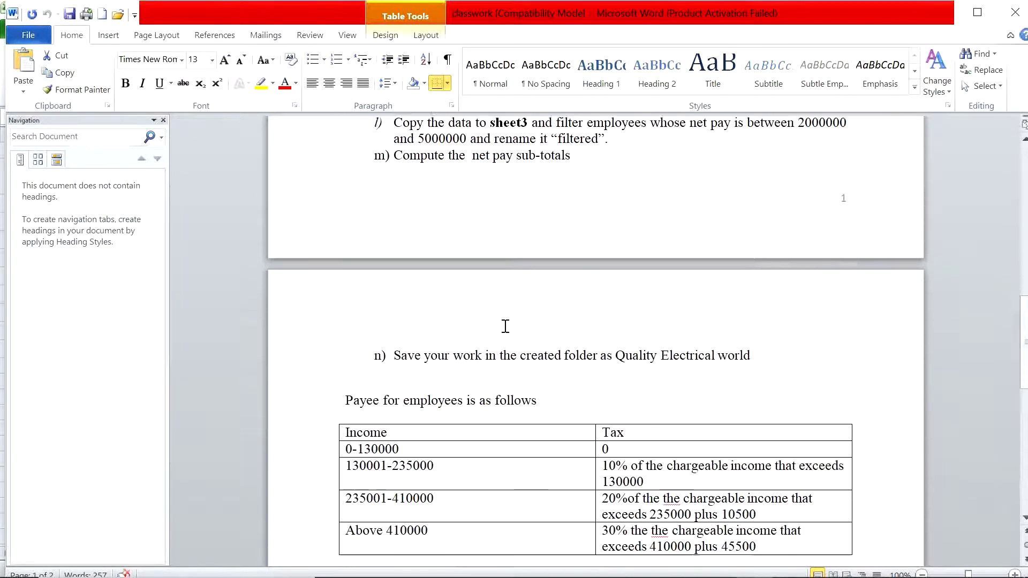
pyautogui.scroll(1, 505, 326)
pyautogui.scroll(-1, 505, 326)
pyautogui.scroll(1, 505, 326)
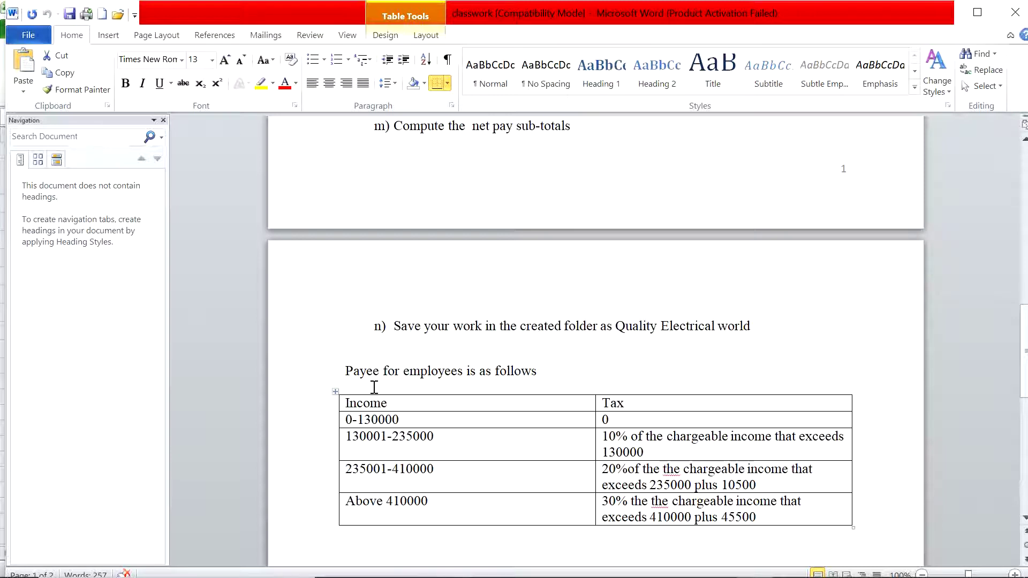
pyautogui.hotkey('alt', 'Tab')
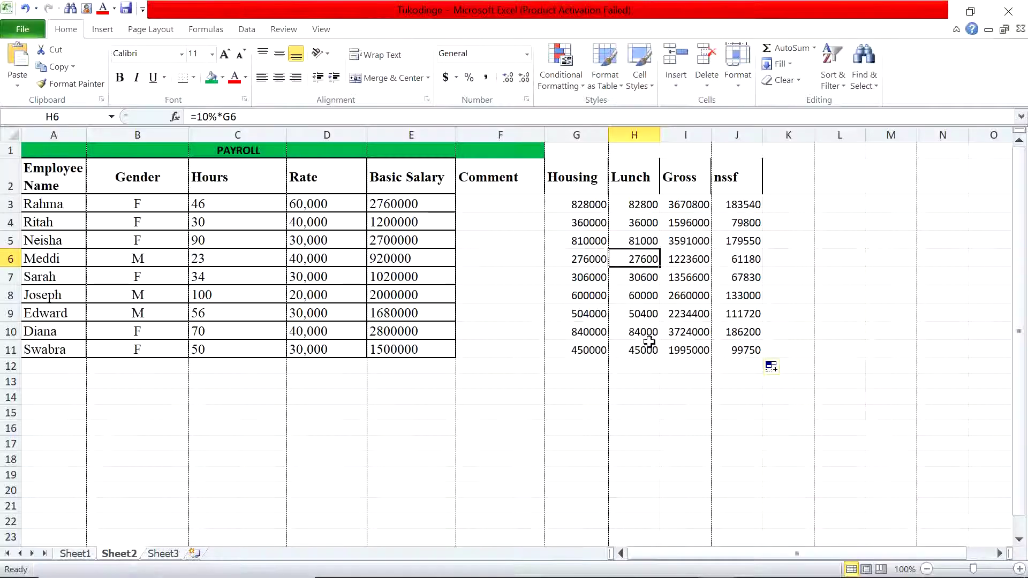
pyautogui.hotkey('alt', 'Tab')
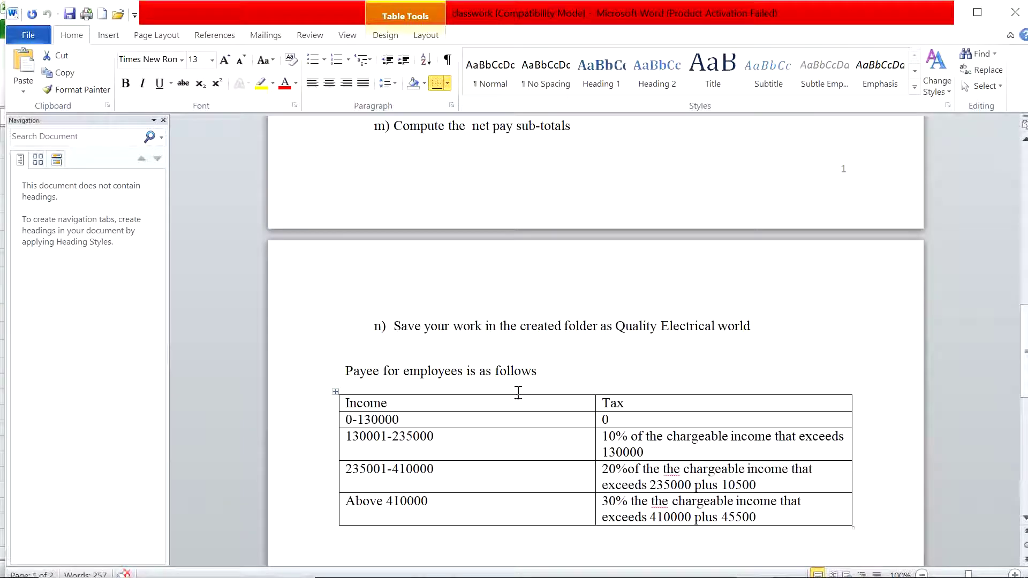
pyautogui.click(408, 417)
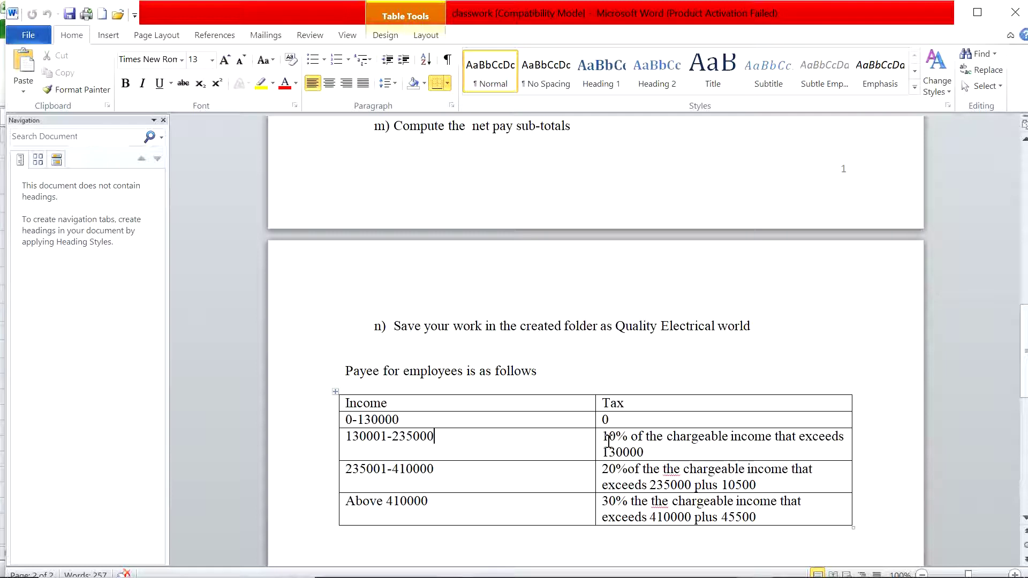
pyautogui.moveTo(603, 438); pyautogui.dragTo(634, 439)
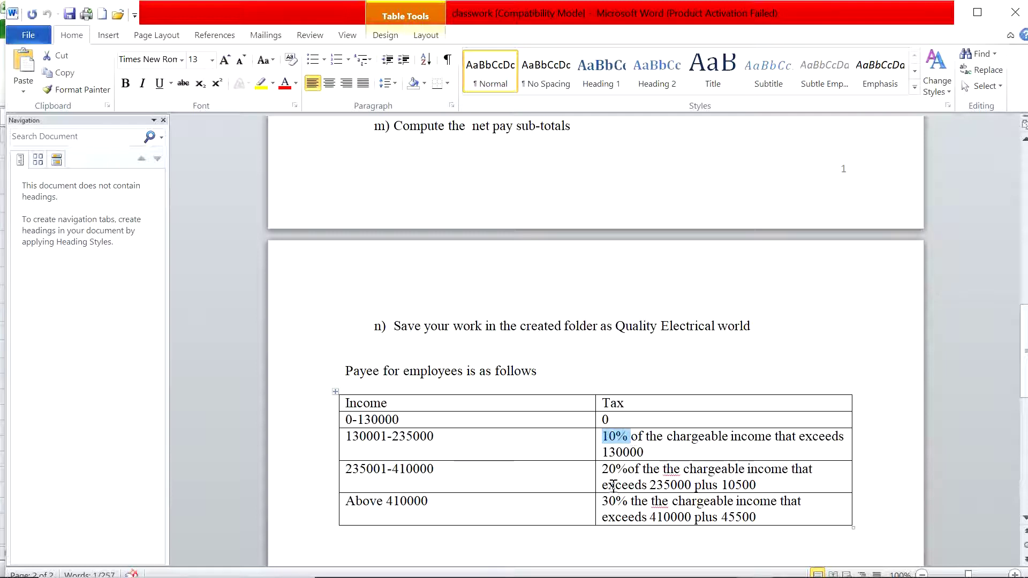
pyautogui.moveTo(603, 471); pyautogui.dragTo(628, 474)
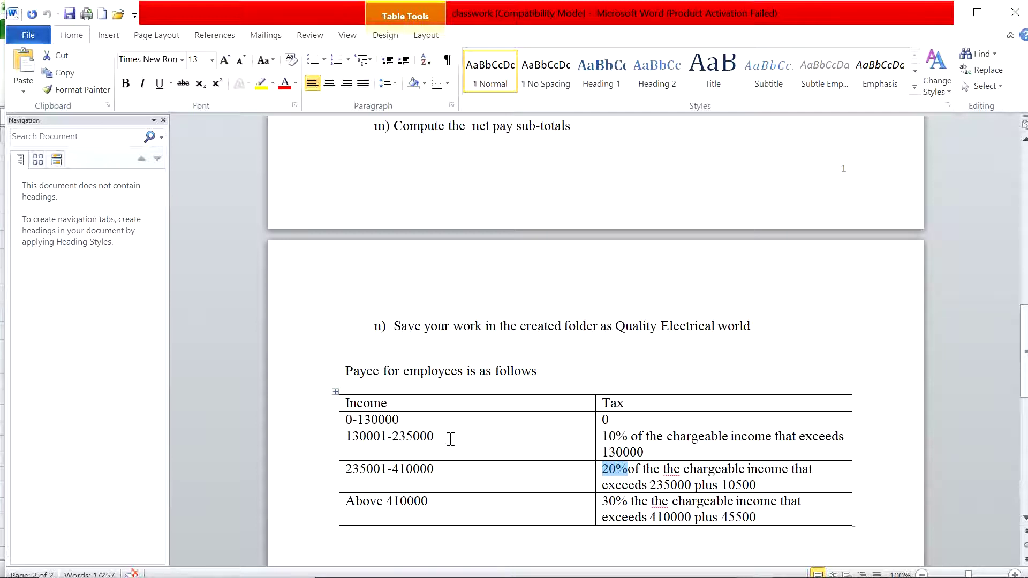
pyautogui.moveTo(448, 441); pyautogui.dragTo(357, 438)
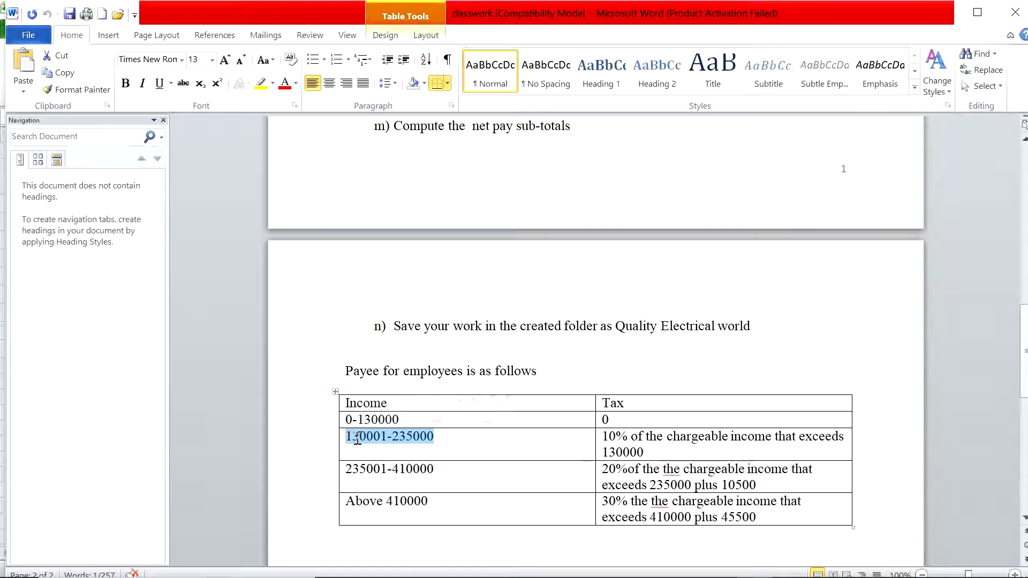
pyautogui.click(483, 469)
pyautogui.hotkey('alt', 'Tab')
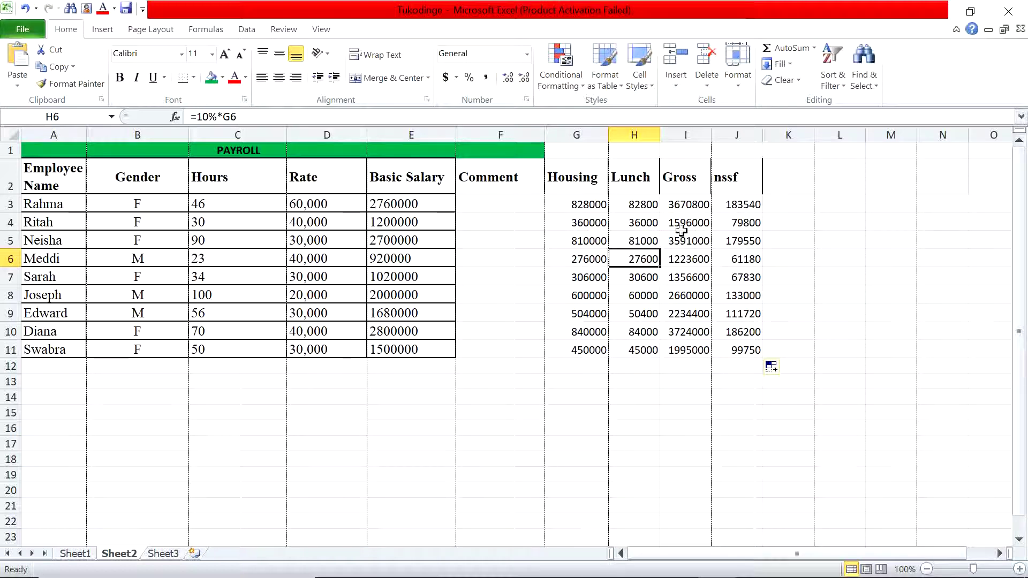
pyautogui.click(785, 181)
pyautogui.write('a')
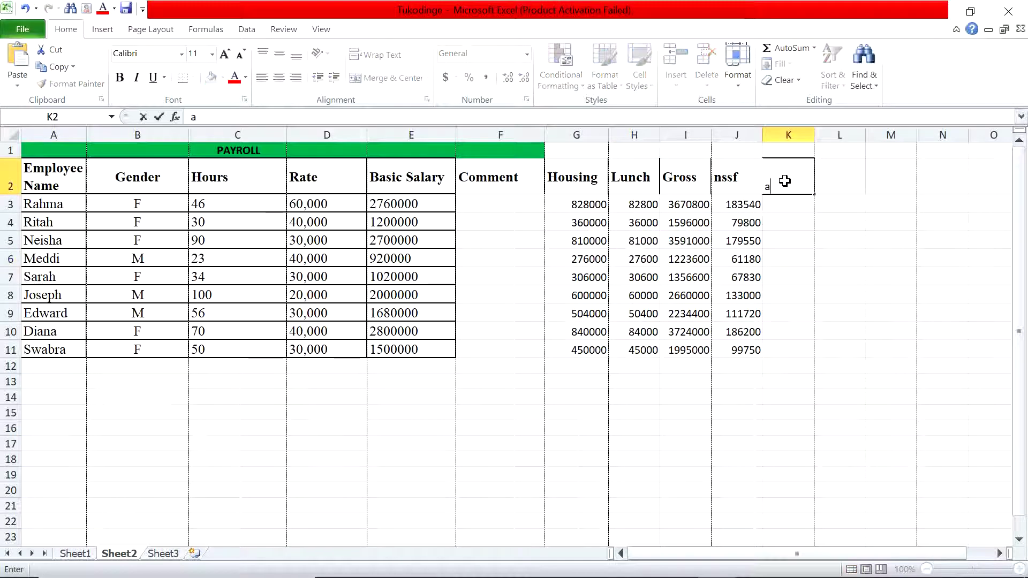
pyautogui.press('BackSpace')
pyautogui.write('Payee')
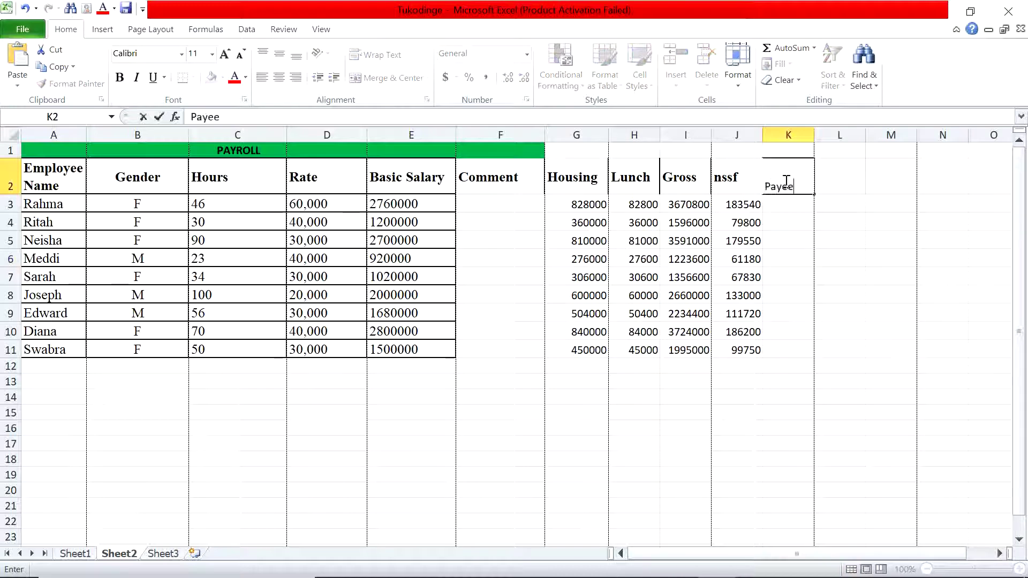
pyautogui.click(789, 205)
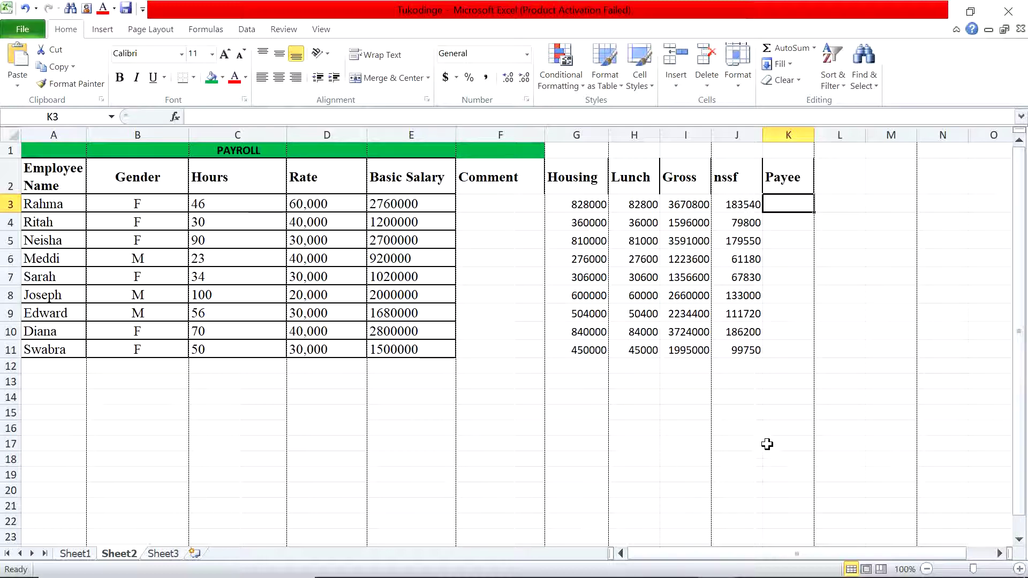
pyautogui.moveTo(822, 576)
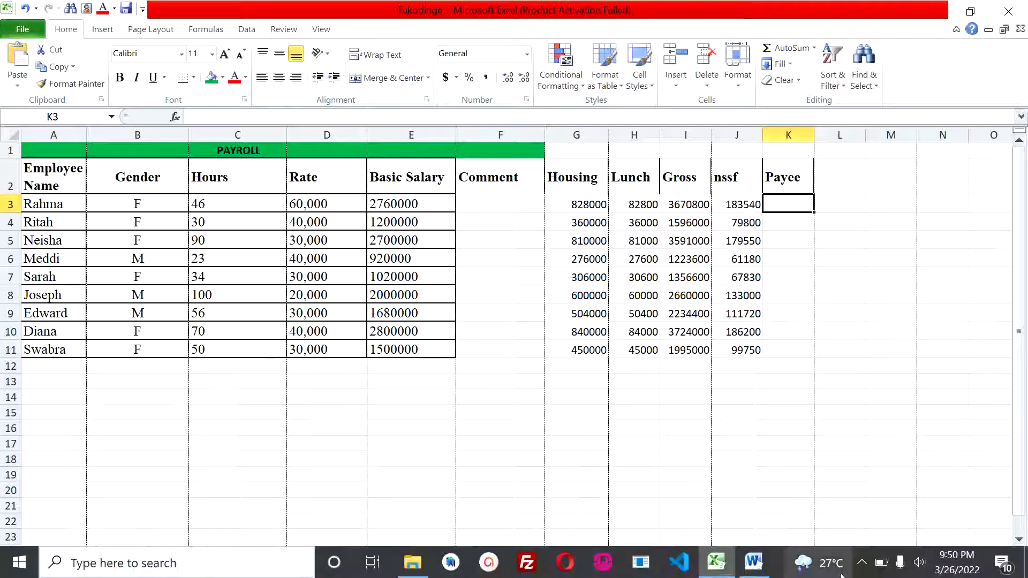